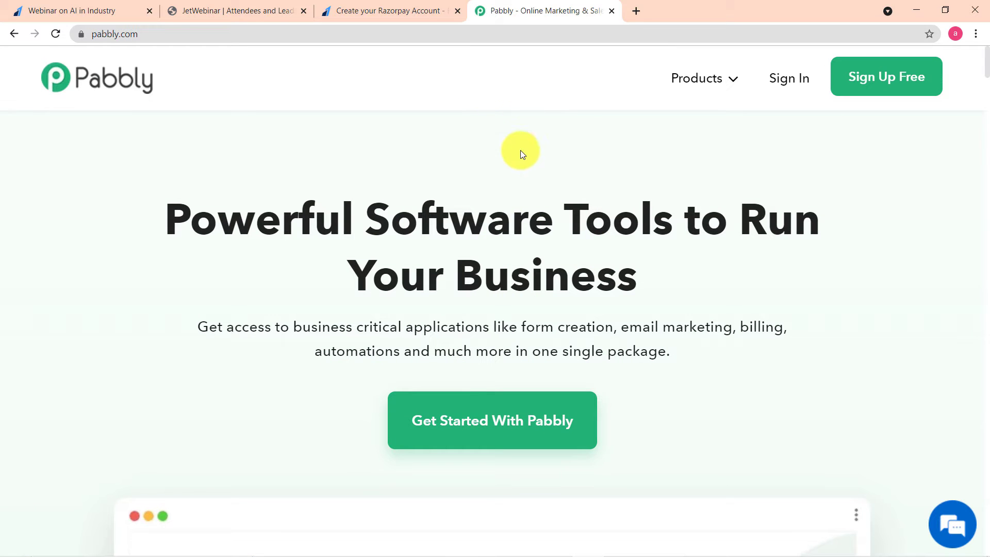
- Open the Connect application from the Pabbly account's All Apps page
mouse_move(710, 89)
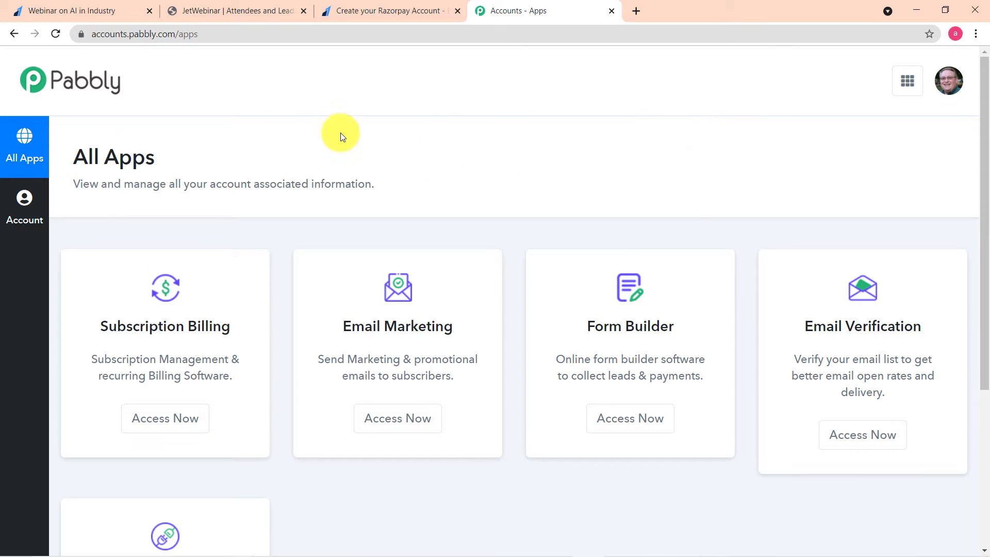
scroll(126, 190, "down", 5)
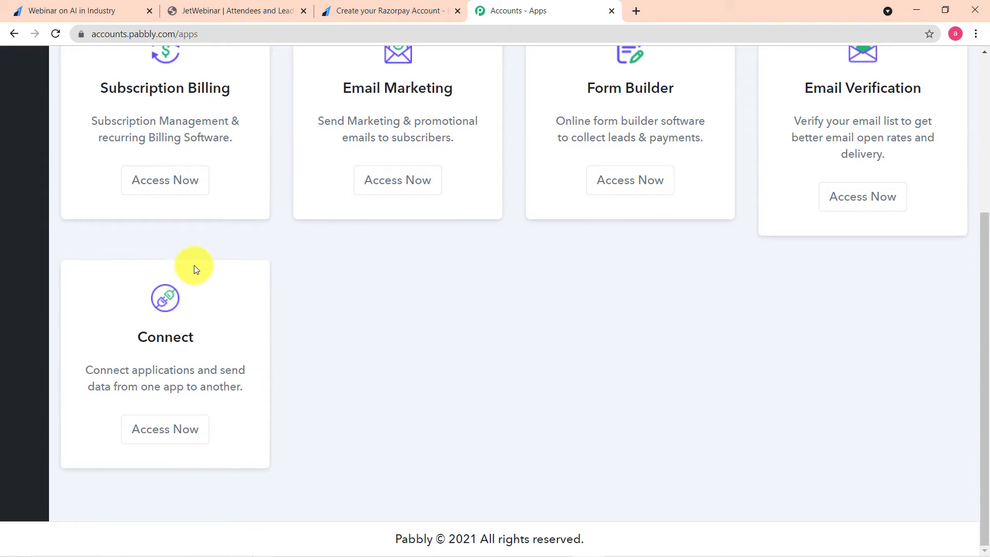
left_click(181, 436)
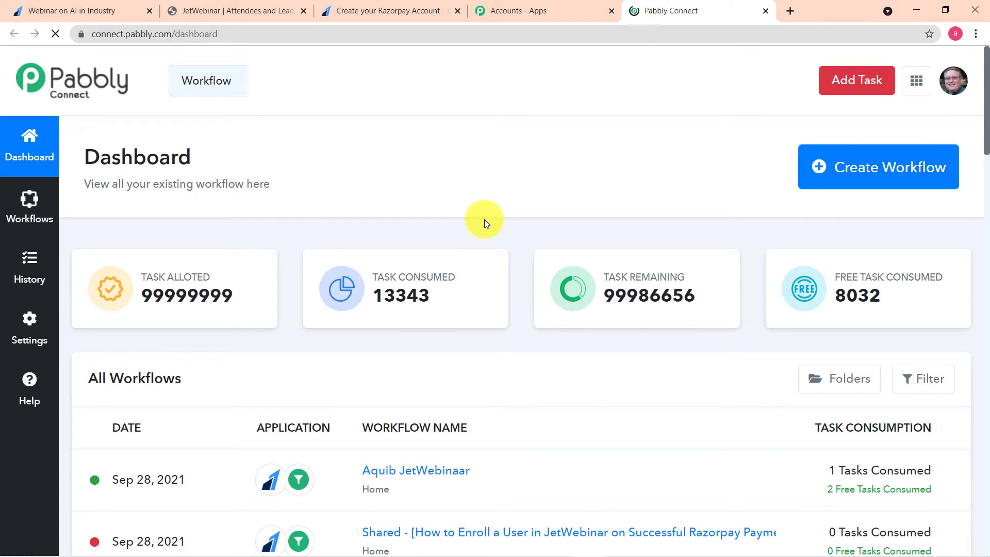
scroll(484, 220, "down", 6)
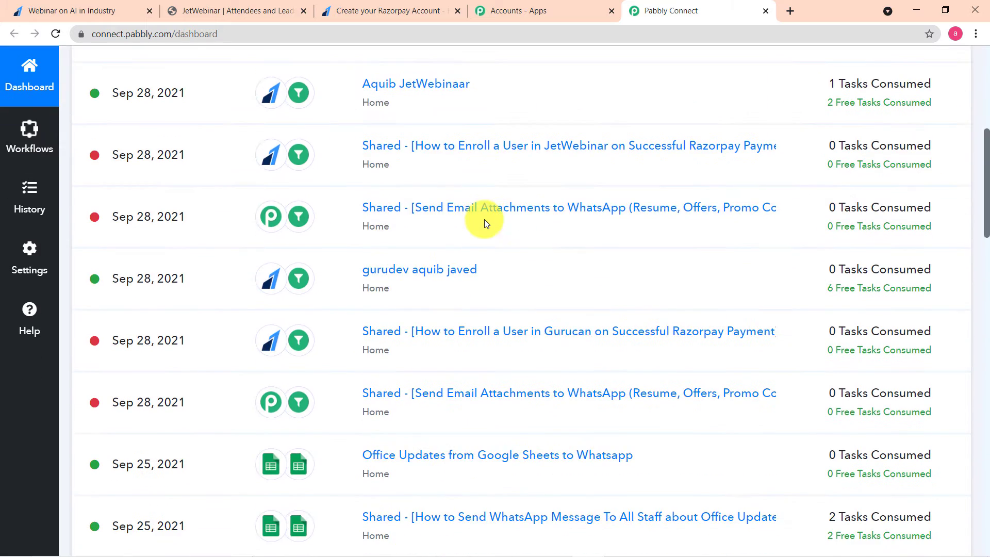
scroll(484, 219, "down", 4)
scroll(483, 216, "up", 10)
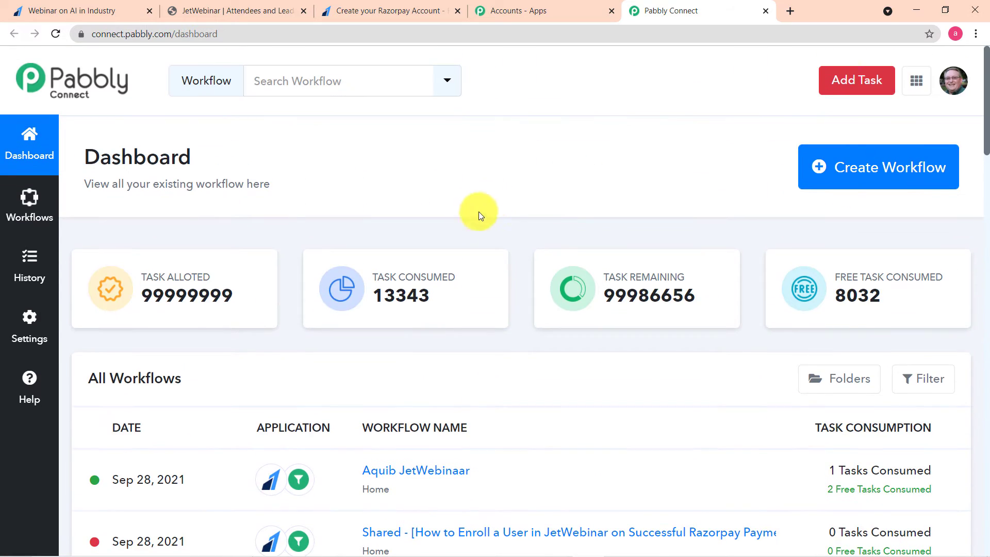
- Create a workflow named "RazorPay Payment to JetWebinar User"
left_click(867, 170)
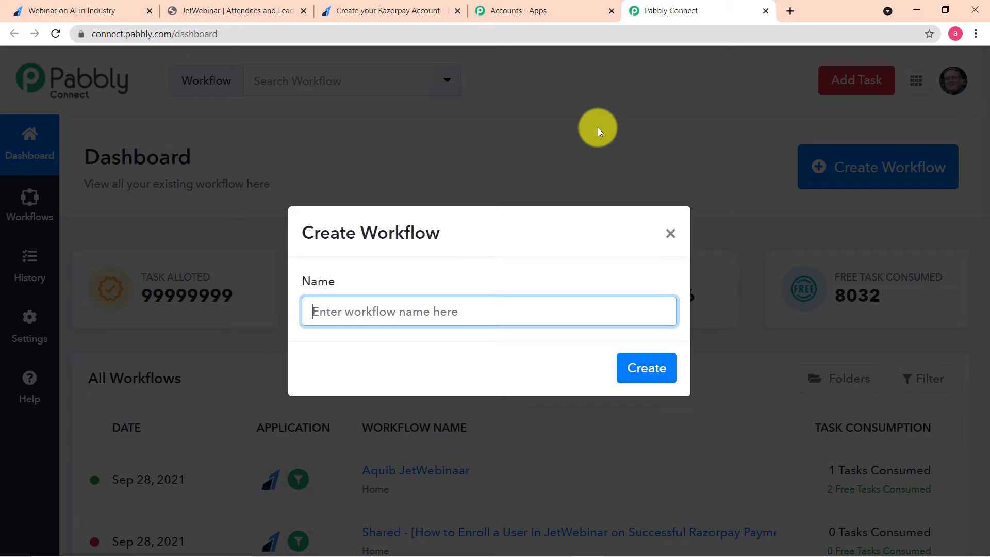
type("RazorPay Pa")
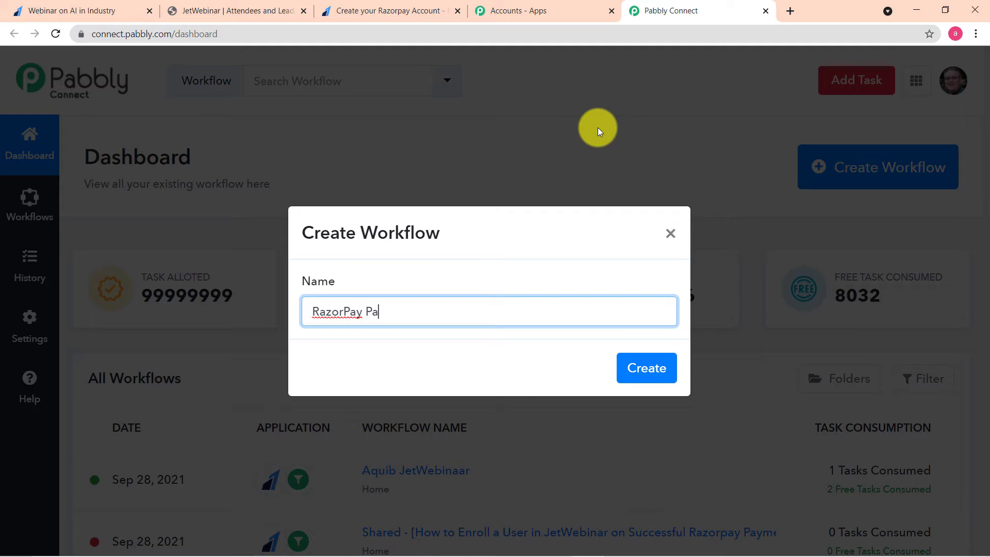
type("yment to JetWebinar")
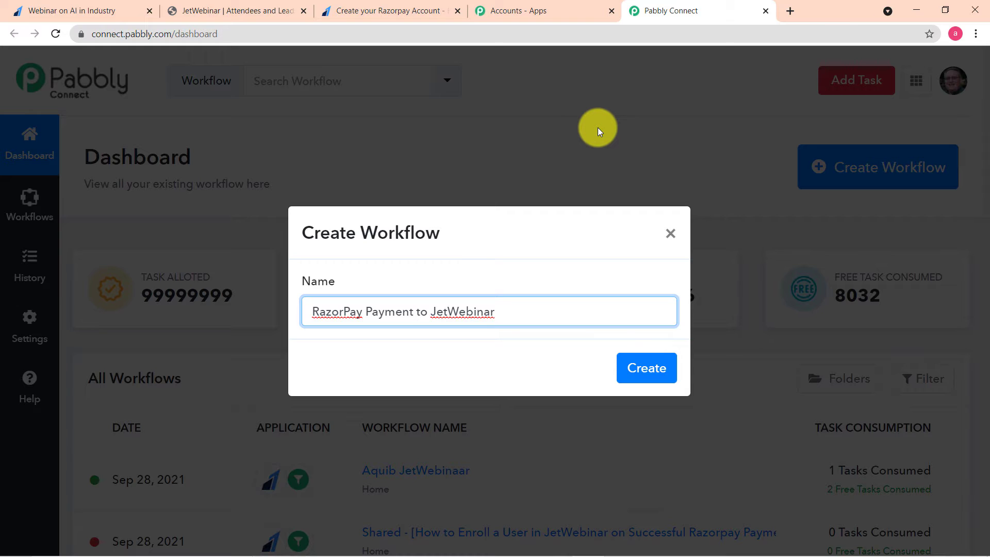
type("User")
left_click(652, 367)
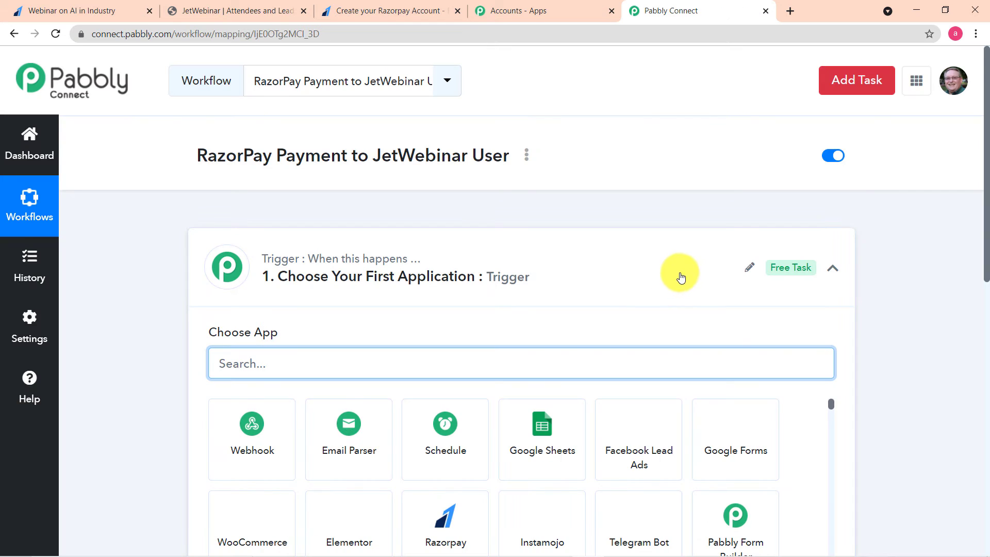
- Collapse the trigger step to view the workflow's trigger and action steps together
scroll(909, 277, "down", 3)
left_click(839, 139)
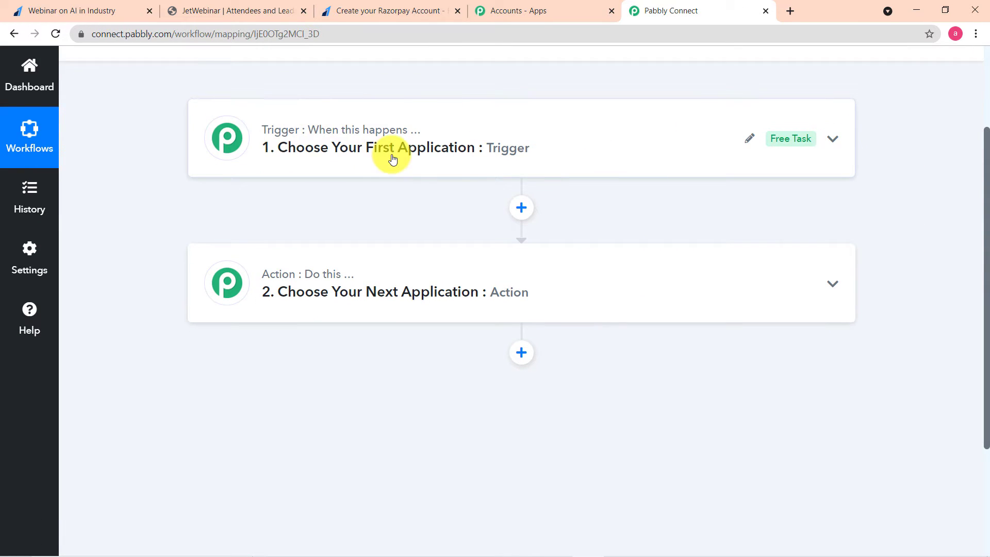
scroll(404, 219, "up", 3)
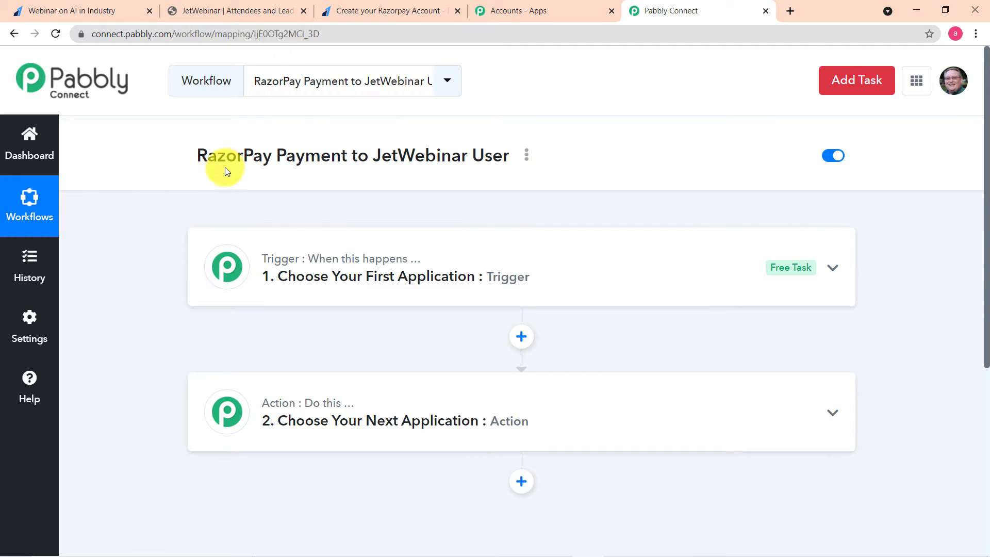
mouse_move(330, 406)
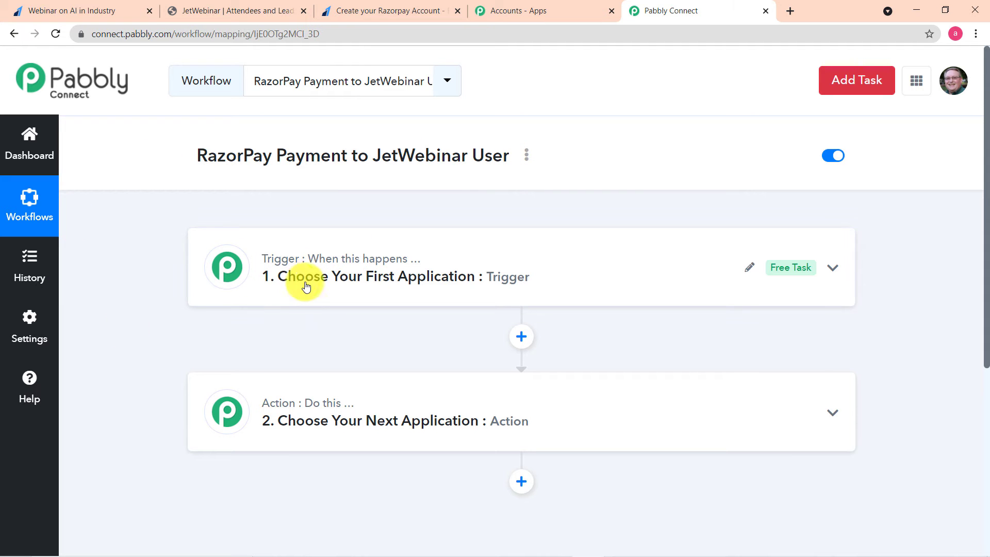
- Expand the trigger step and choose Razorpay as its application, searching for "Raz"
left_click(324, 285)
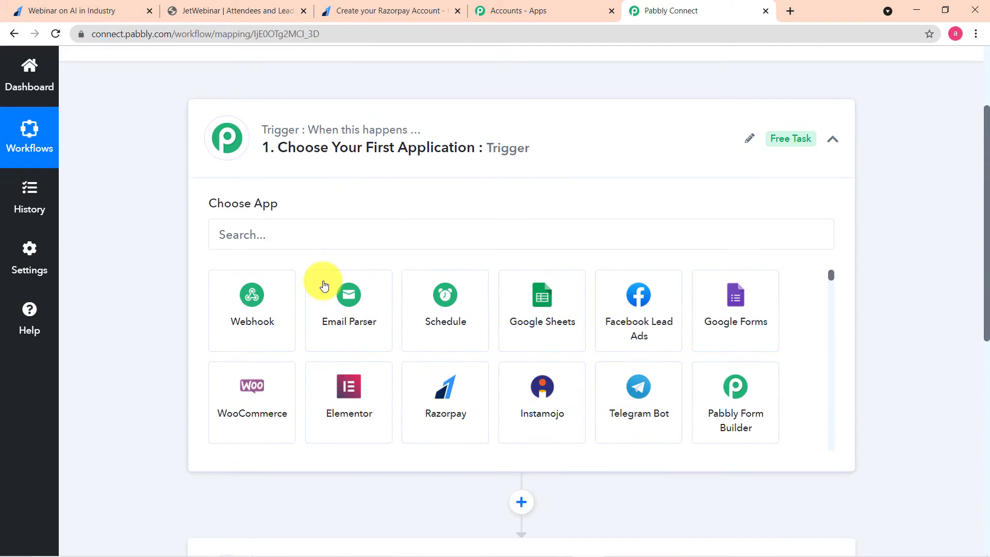
left_click(319, 240)
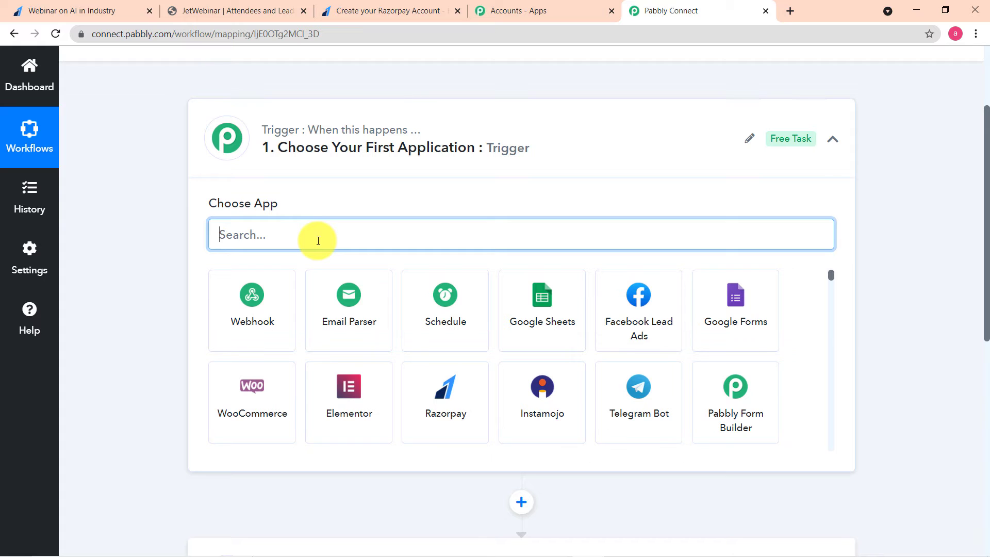
type("R")
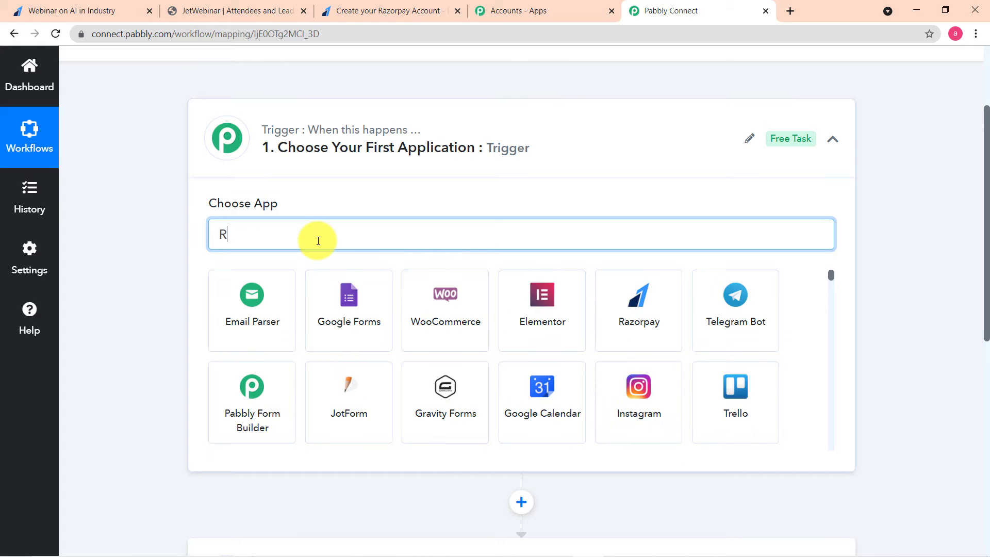
type("az")
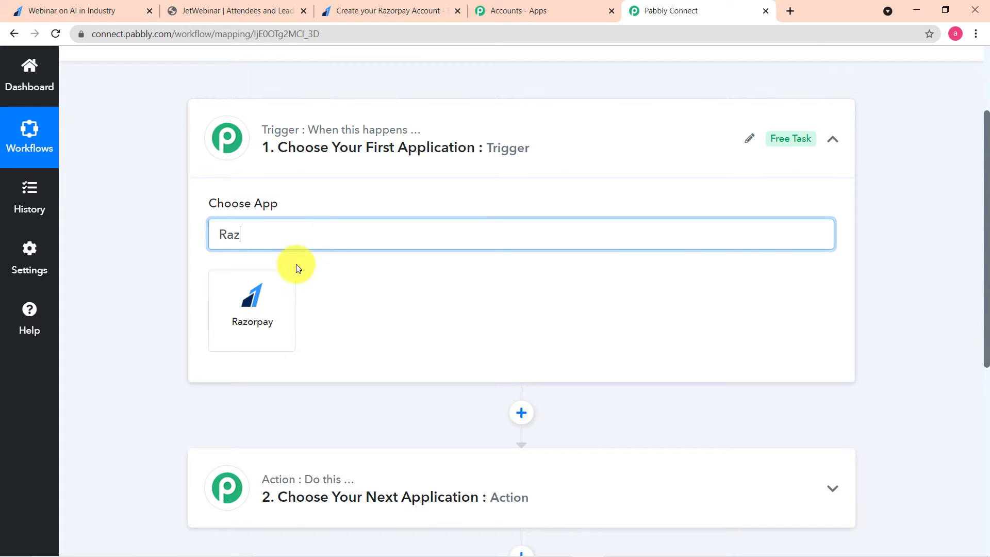
left_click(262, 313)
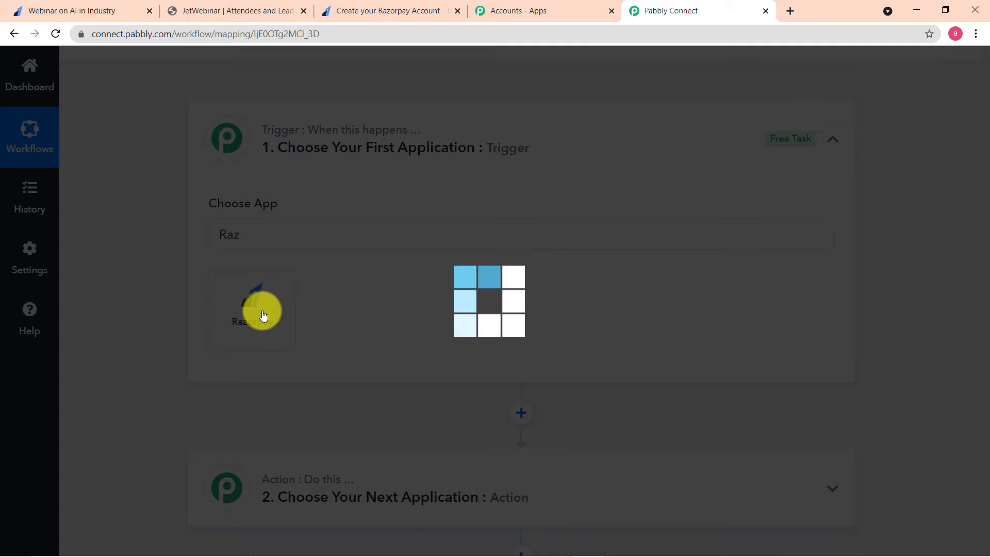
- Set the Razorpay trigger event to Payment Captured and copy the trigger's webhook URL
scroll(263, 316, "down", 3)
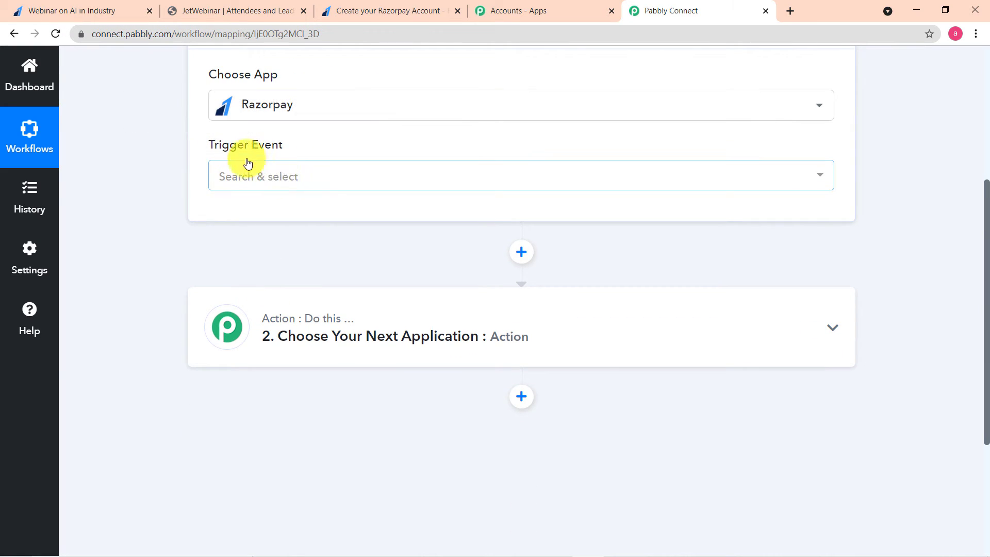
left_click(305, 180)
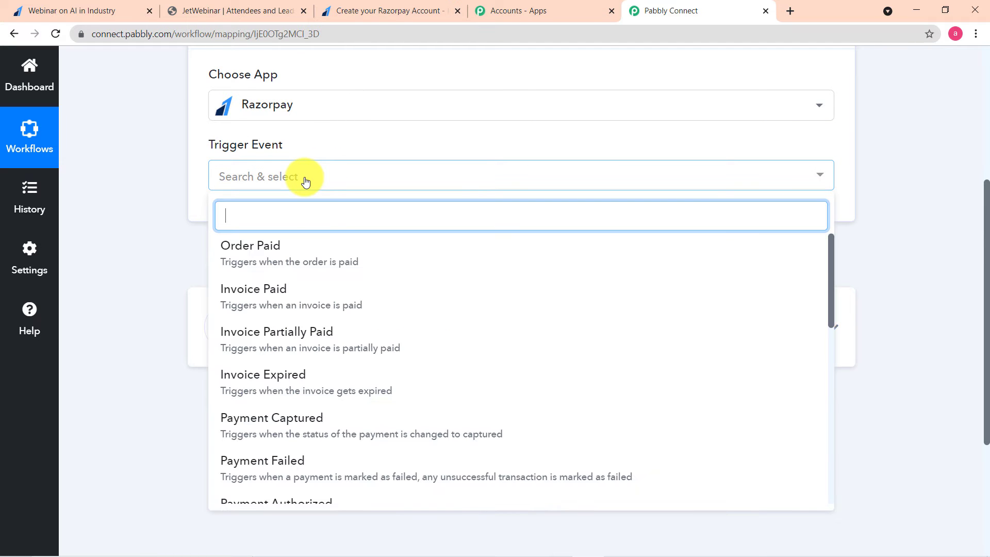
scroll(327, 235, "down", 4)
scroll(327, 253, "down", 6)
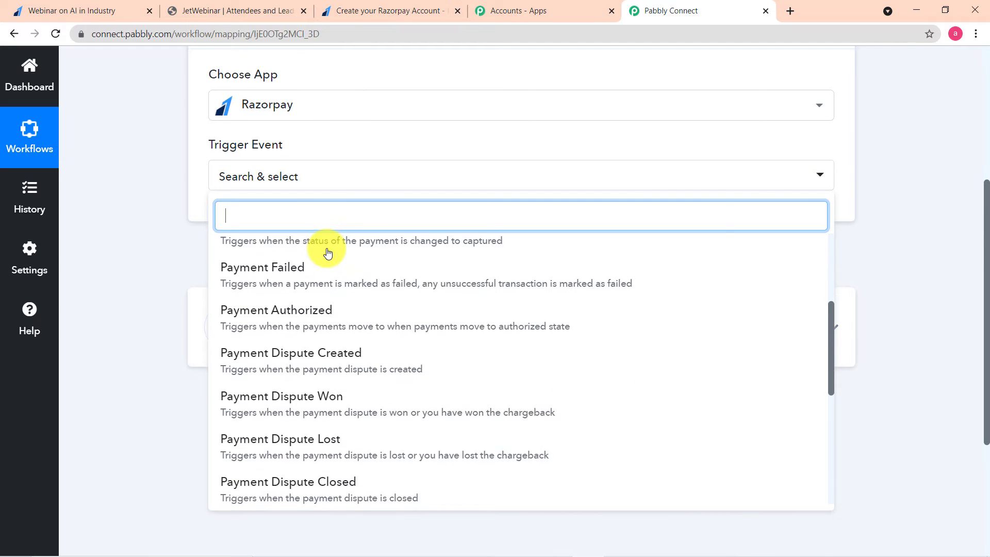
scroll(336, 298, "down", 3)
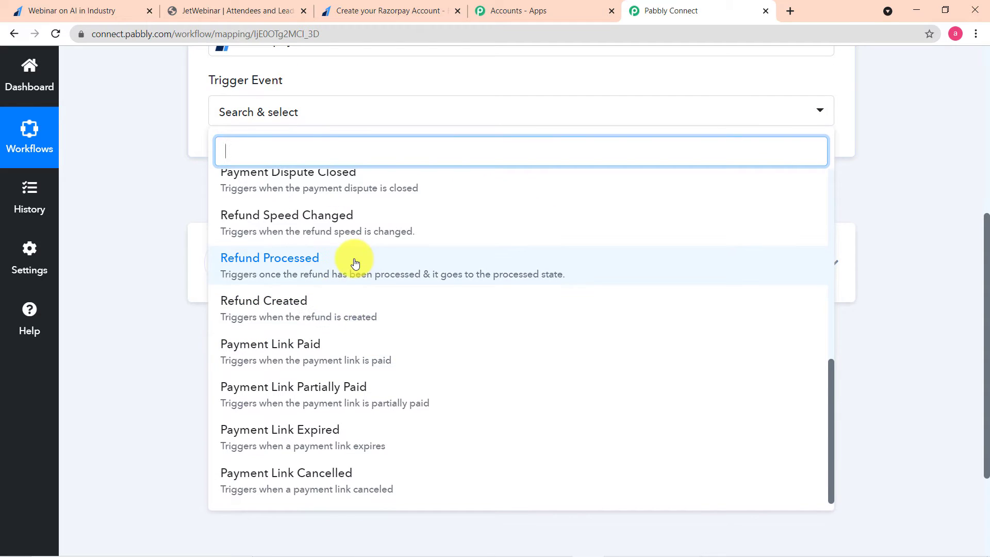
scroll(356, 279, "up", 5)
scroll(348, 232, "up", 3)
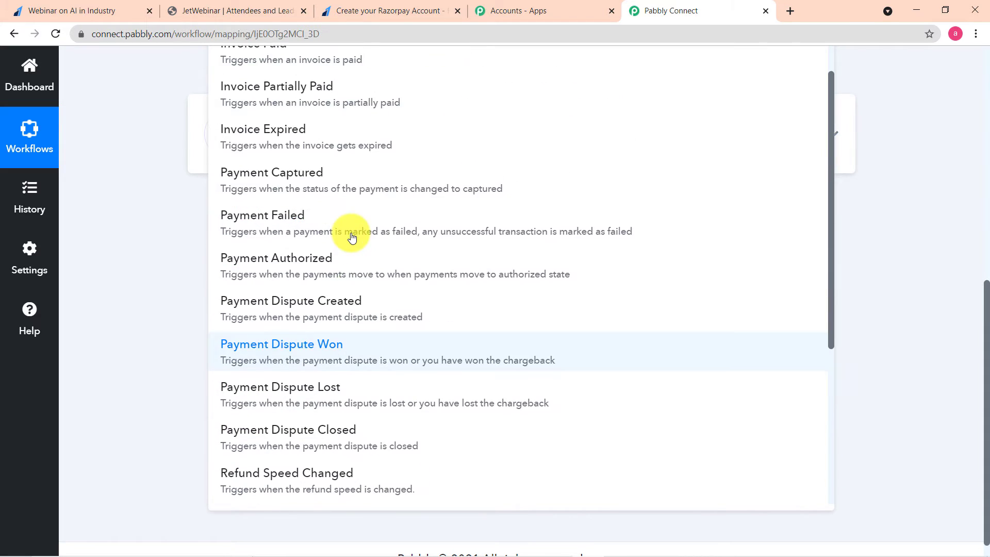
scroll(343, 260, "up", 1)
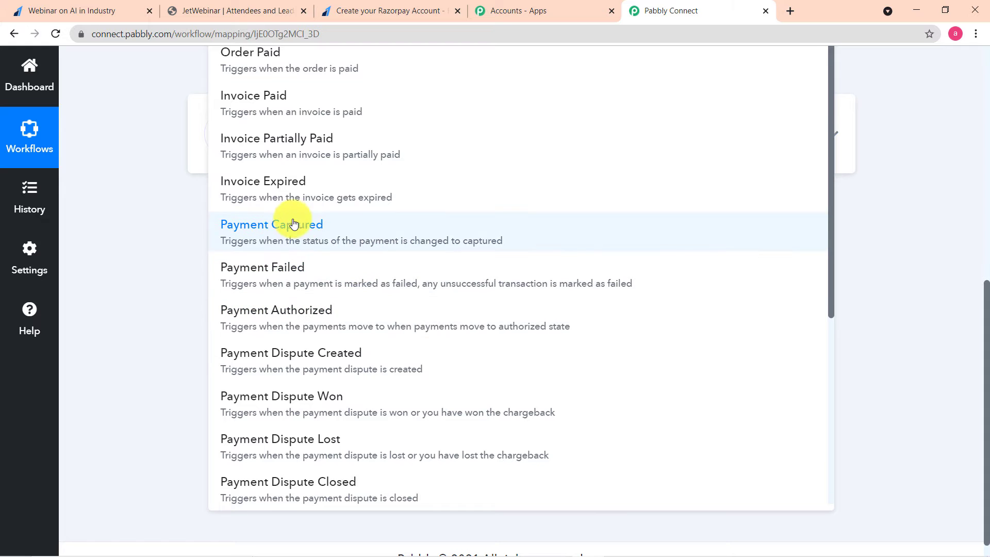
left_click(312, 231)
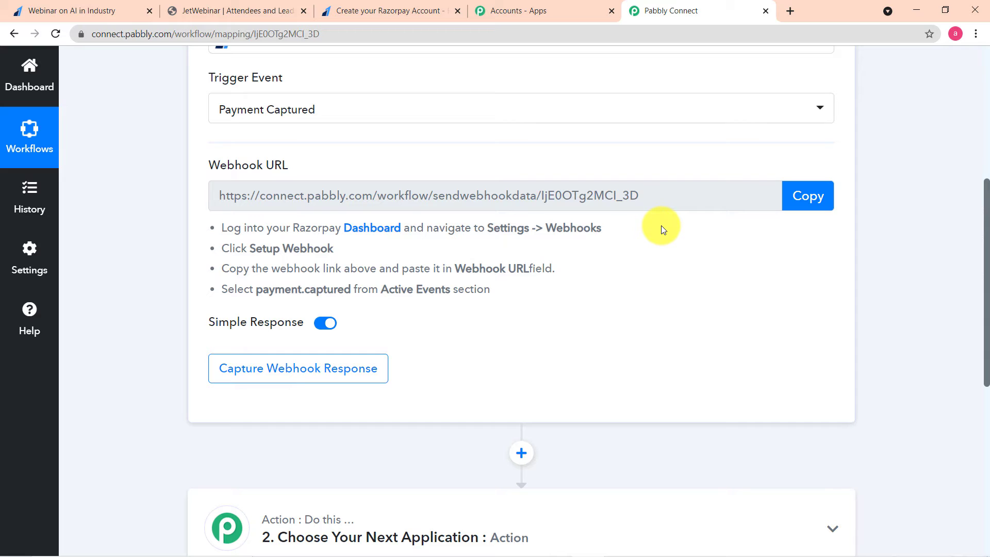
left_click(807, 208)
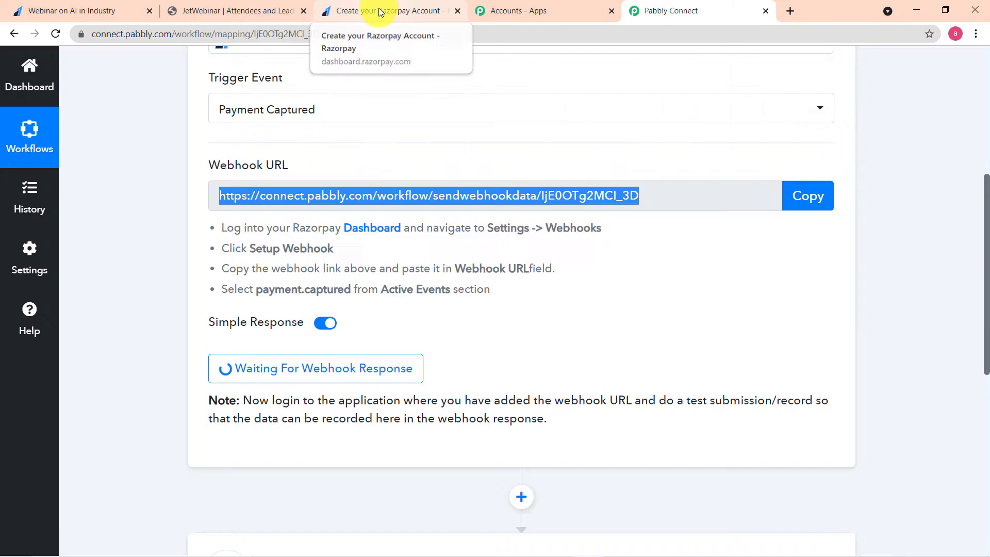
- Switch to the Razorpay dashboard, open its account settings and dismiss the test mode notice
left_click(380, 10)
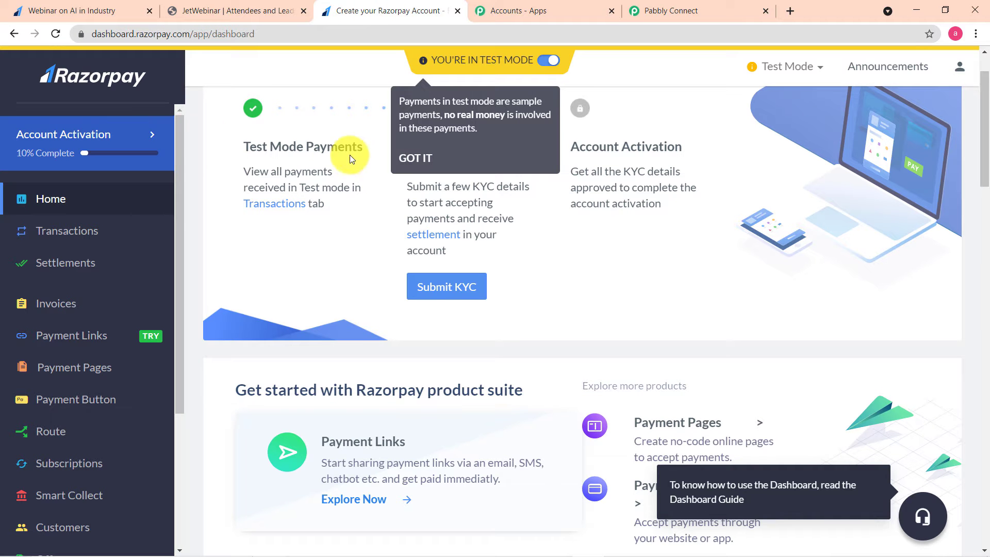
scroll(333, 155, "down", 1)
scroll(333, 155, "down", 1)
scroll(175, 170, "down", 2)
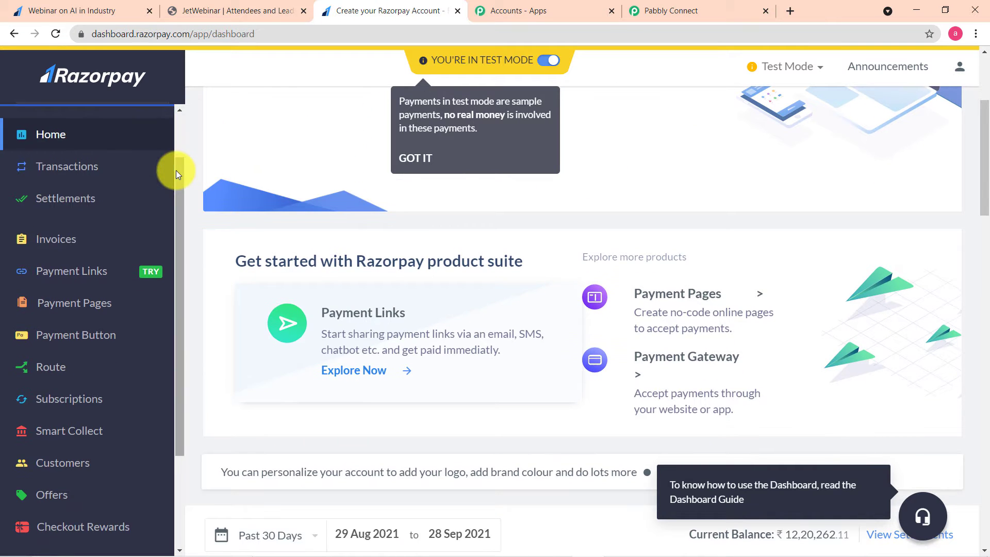
scroll(175, 170, "down", 1)
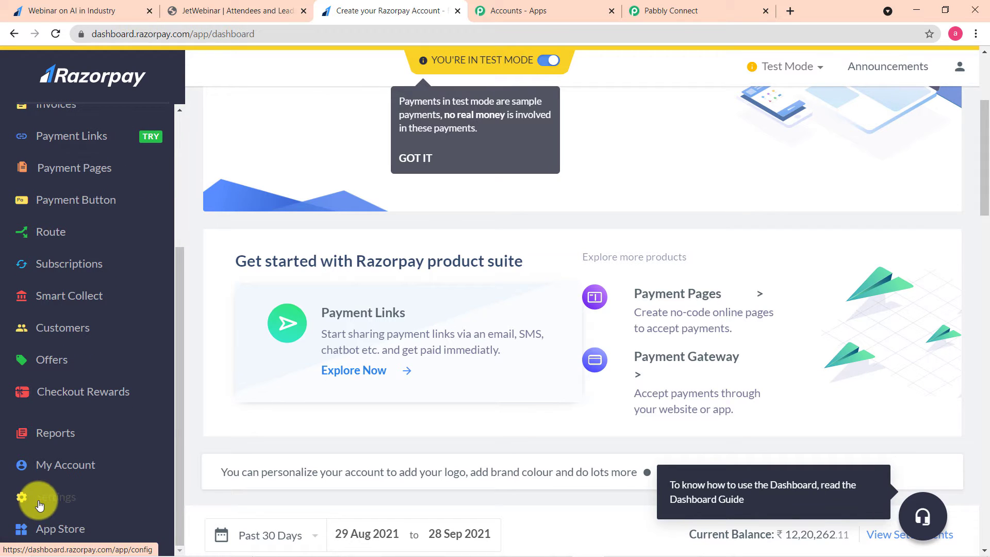
left_click(56, 502)
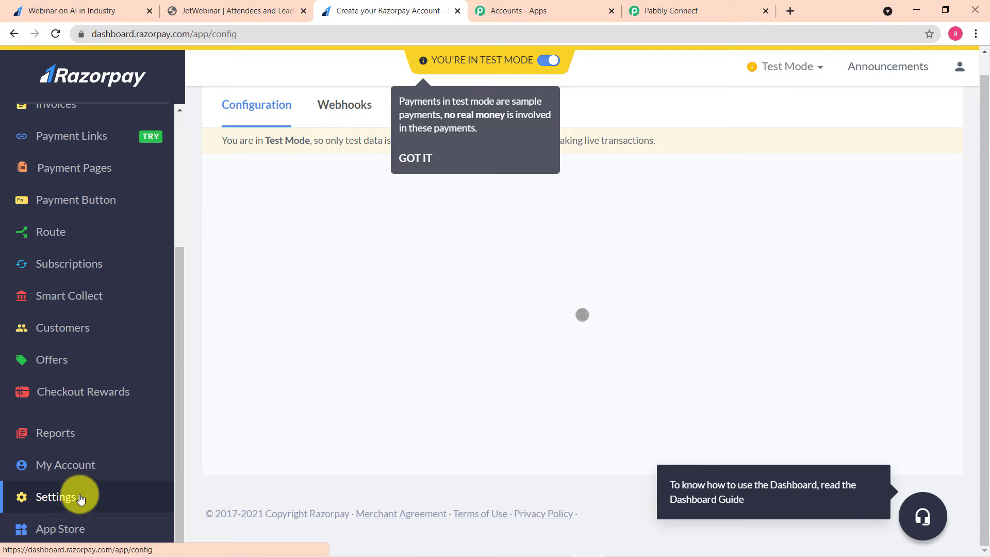
scroll(470, 168, "down", 3)
left_click(407, 159)
scroll(354, 182, "up", 4)
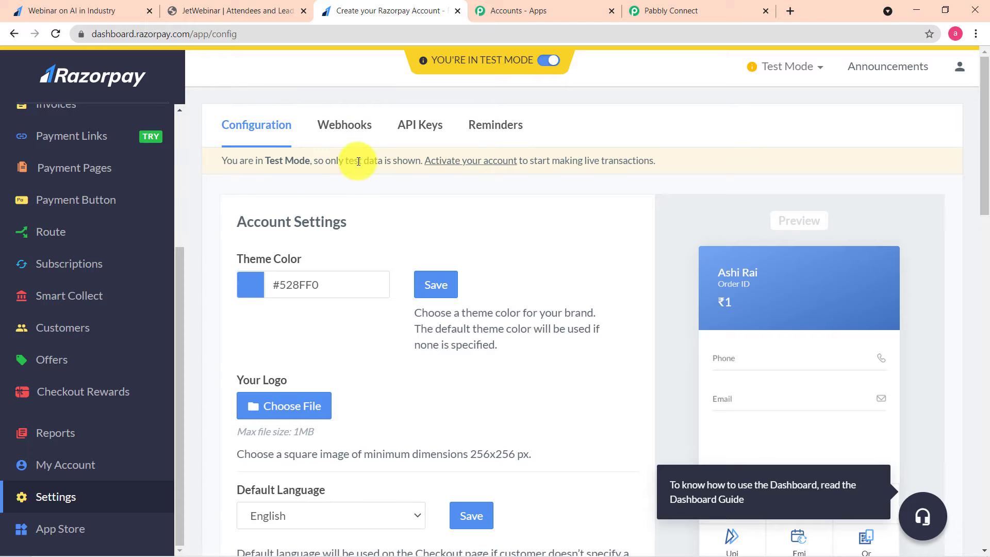
- Open the Webhooks section of the Razorpay settings and start adding a new webhook
left_click(355, 128)
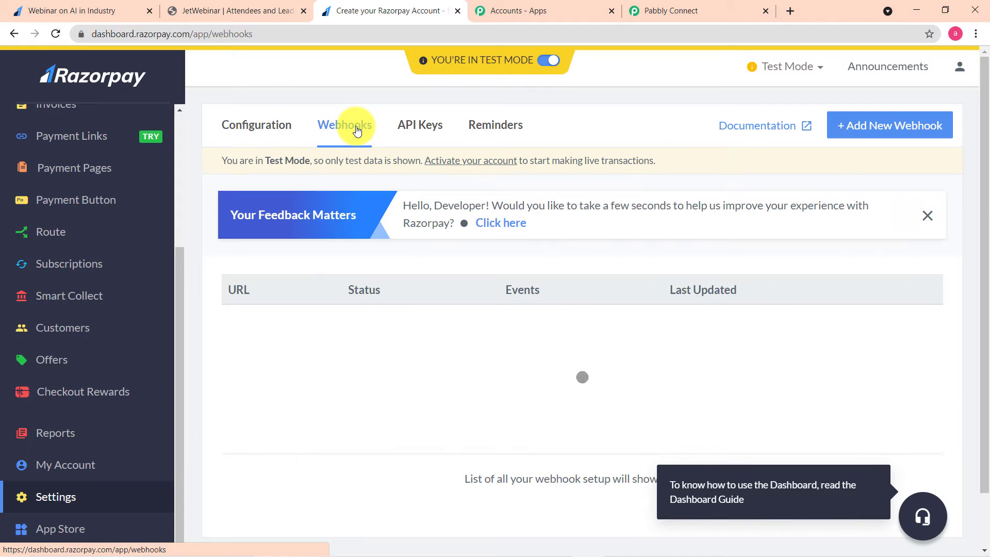
scroll(650, 240, "down", 2)
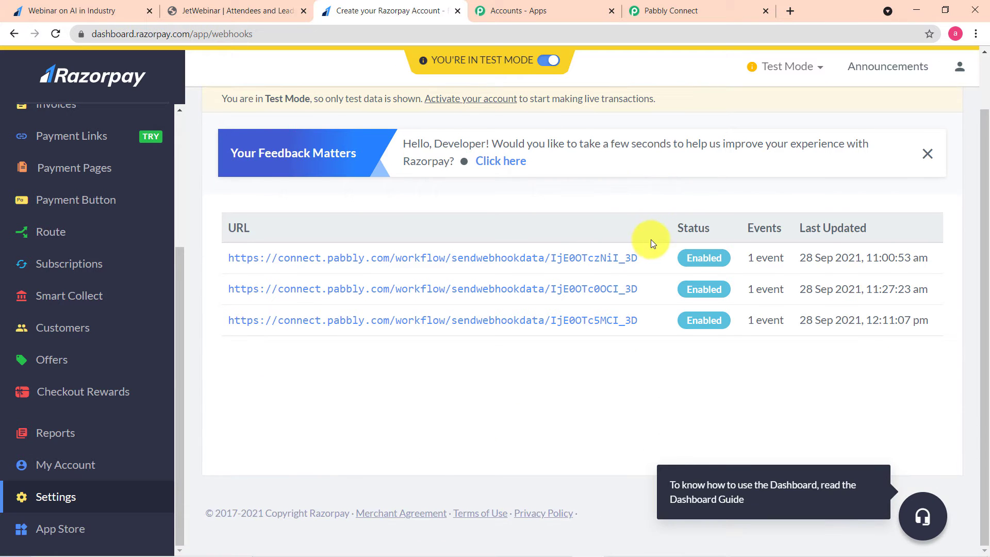
scroll(651, 239, "up", 2)
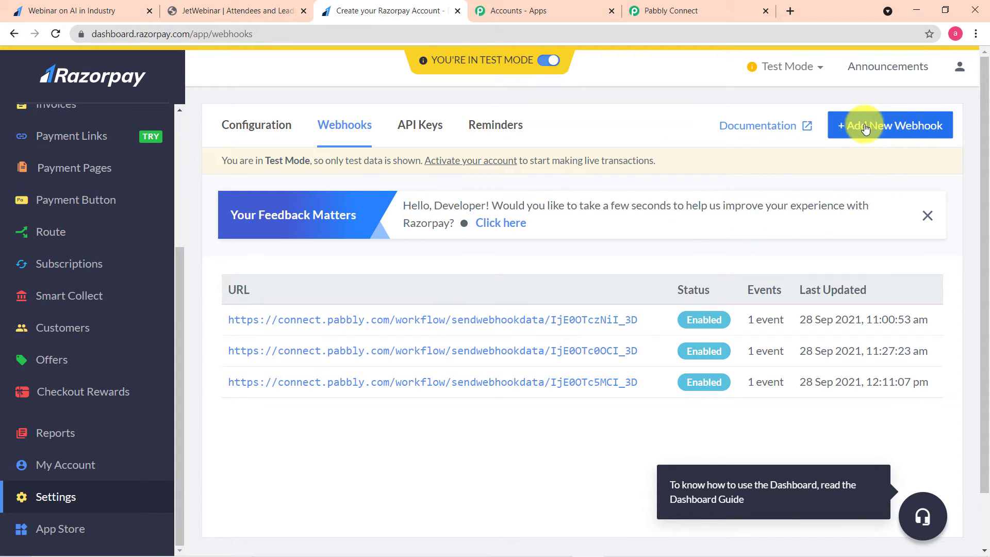
left_click(881, 129)
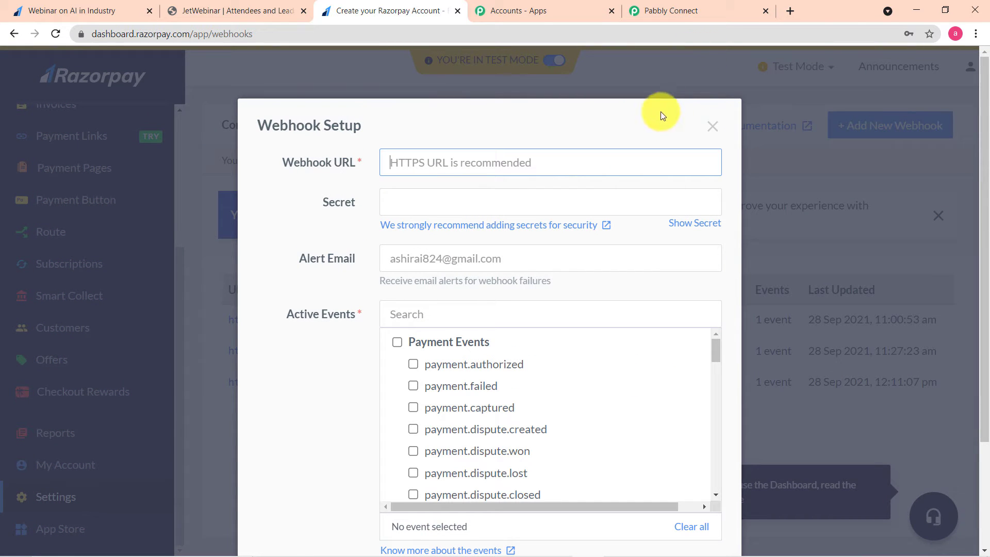
- Copy the trigger's webhook URL from Pabbly Connect again and paste it as the Webhook URL of the new Razorpay webhook
left_click(703, 7)
left_click(803, 195)
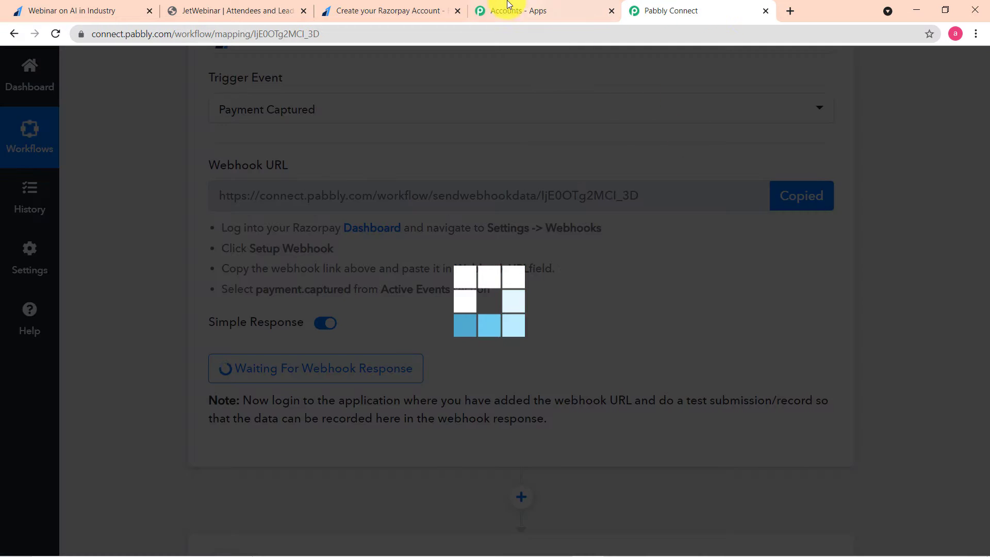
left_click(391, 5)
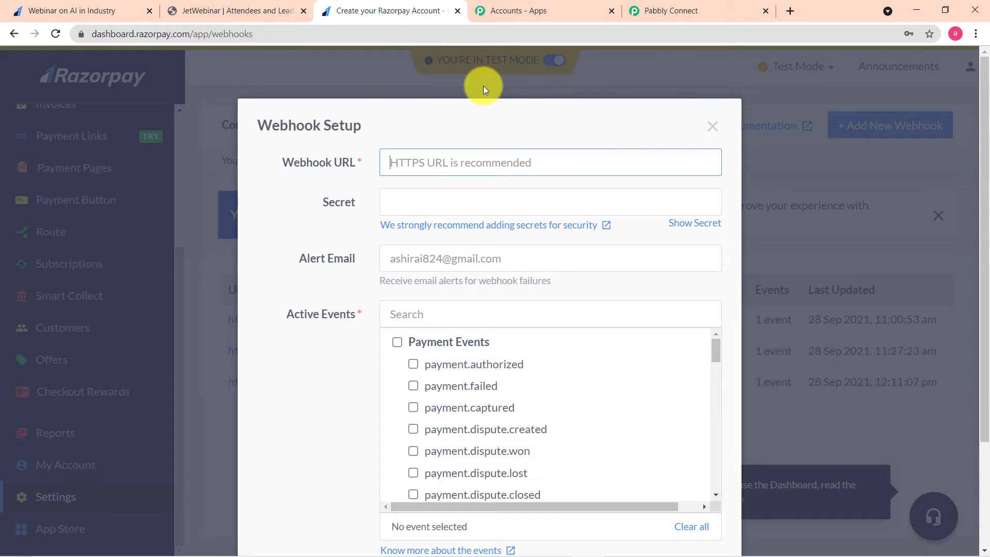
key("ctrl+v")
scroll(541, 225, "down", 1)
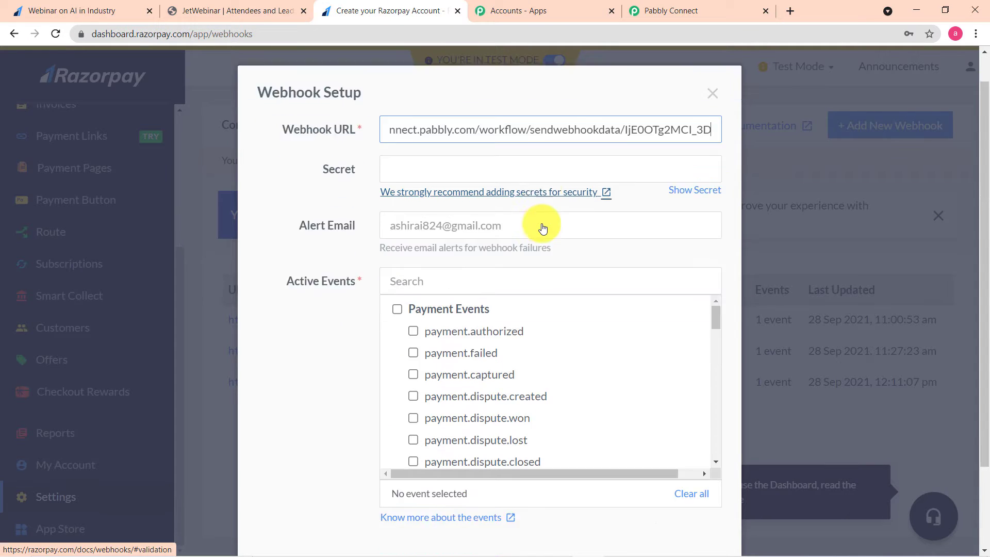
- Enable the payment.captured event for the webhook and create it
scroll(542, 227, "down", 2)
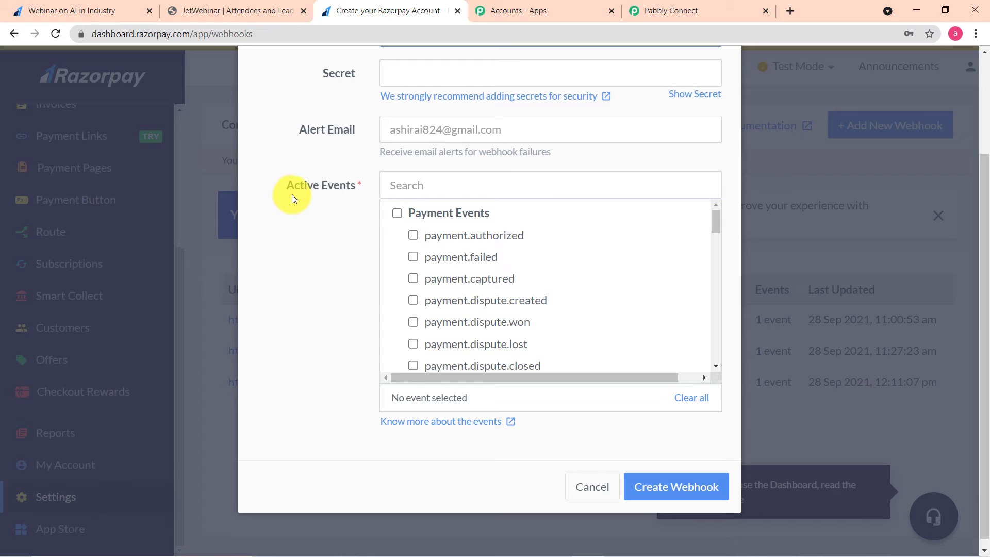
left_click(413, 279)
scroll(593, 305, "down", 1)
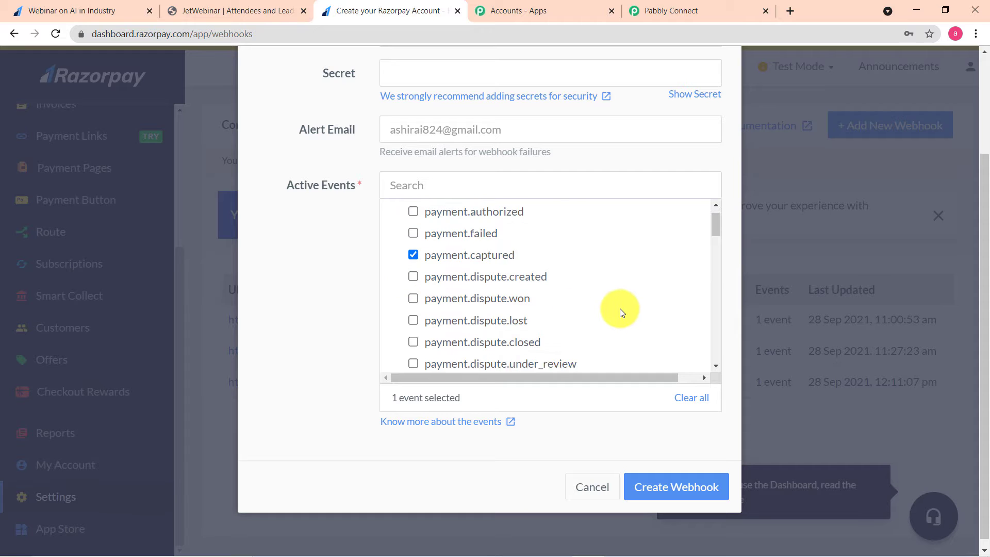
scroll(619, 309, "down", 2)
left_click(654, 487)
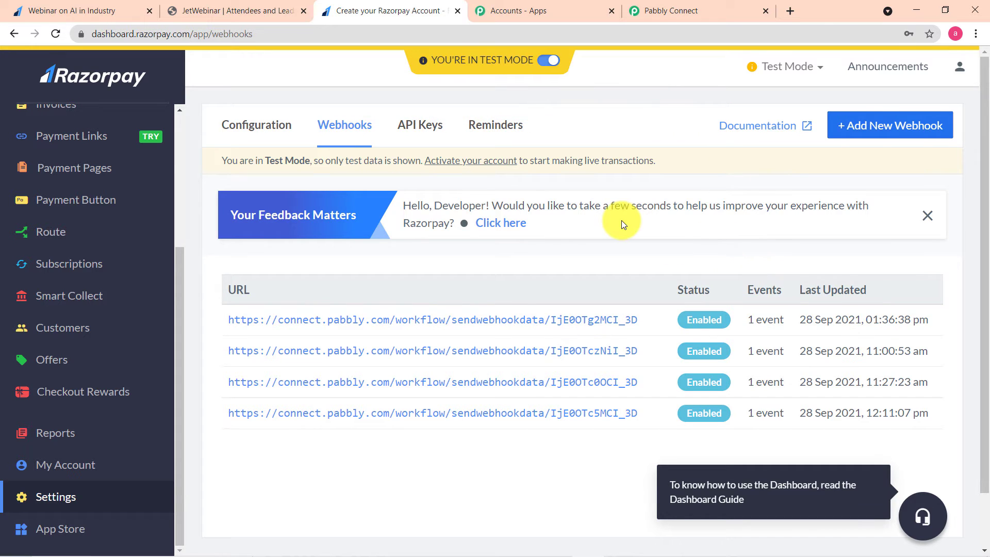
- Check the trigger in Pabbly Connect, return to Razorpay's Payment Pages and copy the page URL of "Webinar on AI in Industry"
left_click(679, 10)
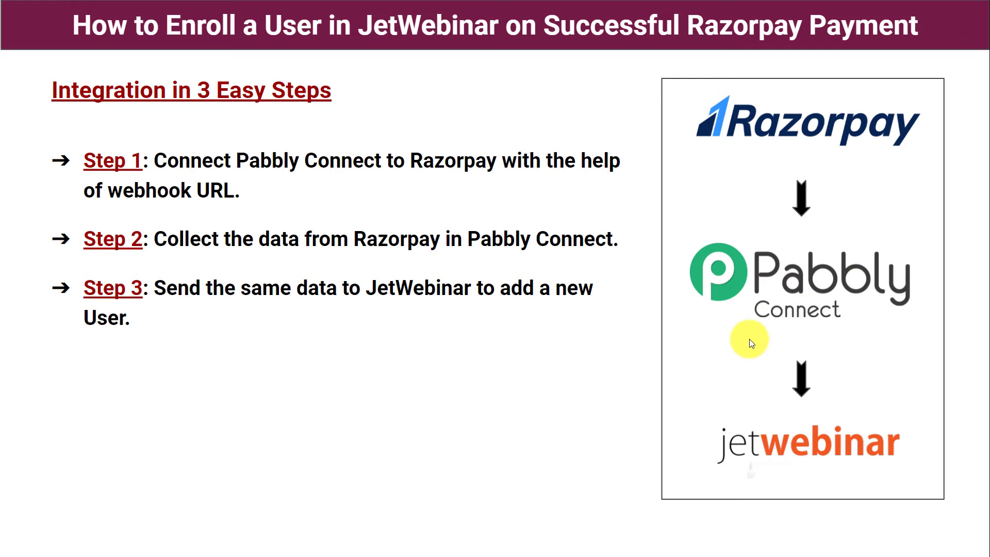
key("alt+Tab")
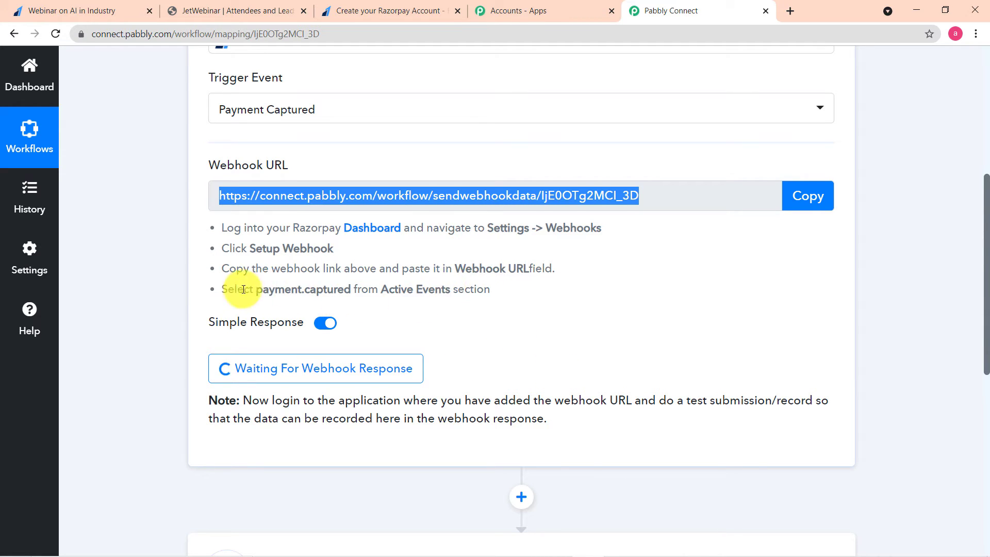
left_click(396, 5)
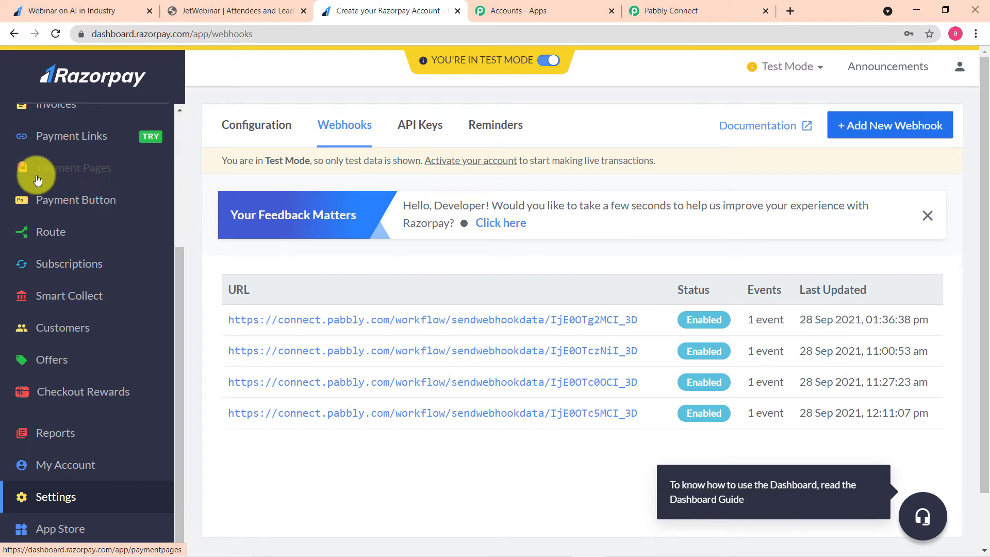
left_click(85, 174)
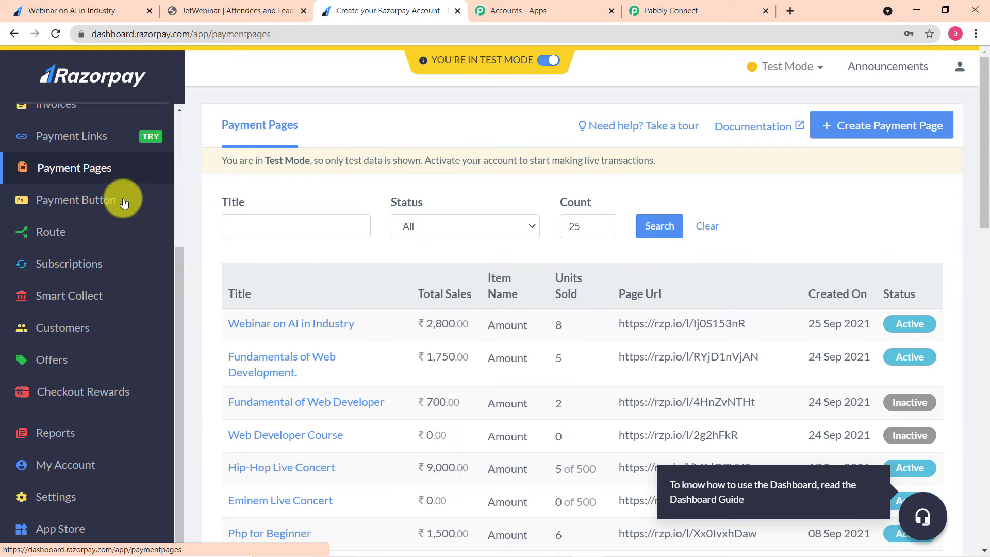
scroll(489, 339, "down", 1)
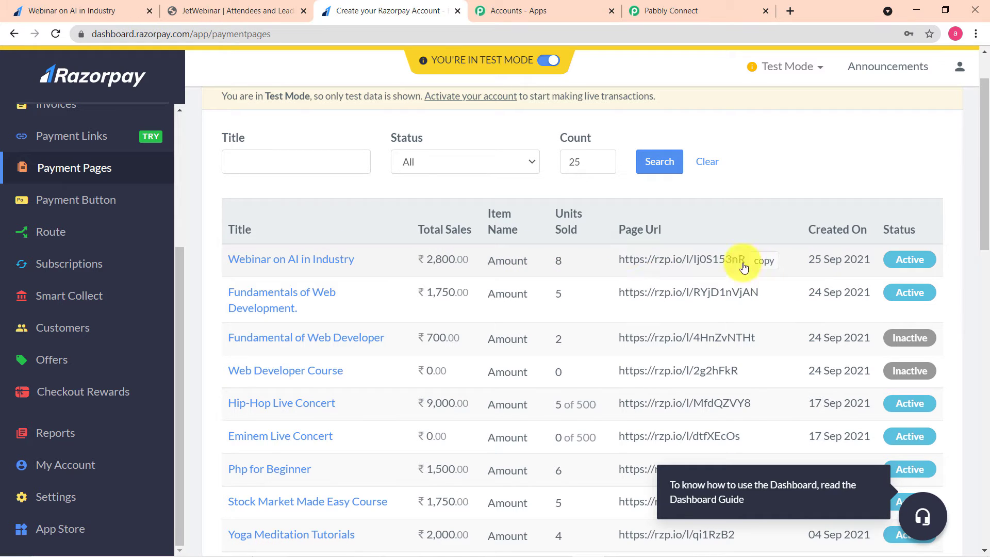
left_click(767, 261)
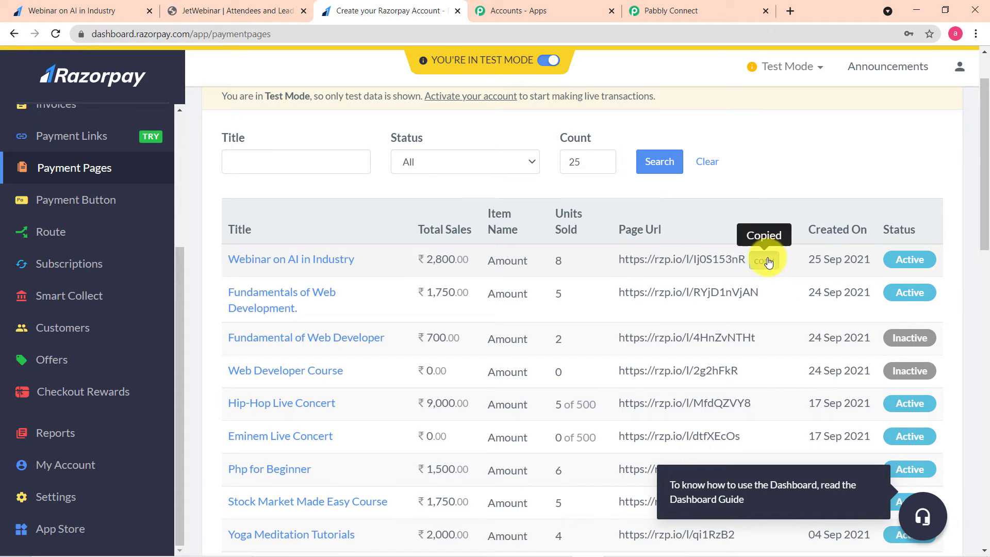
- Open the copied payment page URL in a new browser tab
left_click(790, 10)
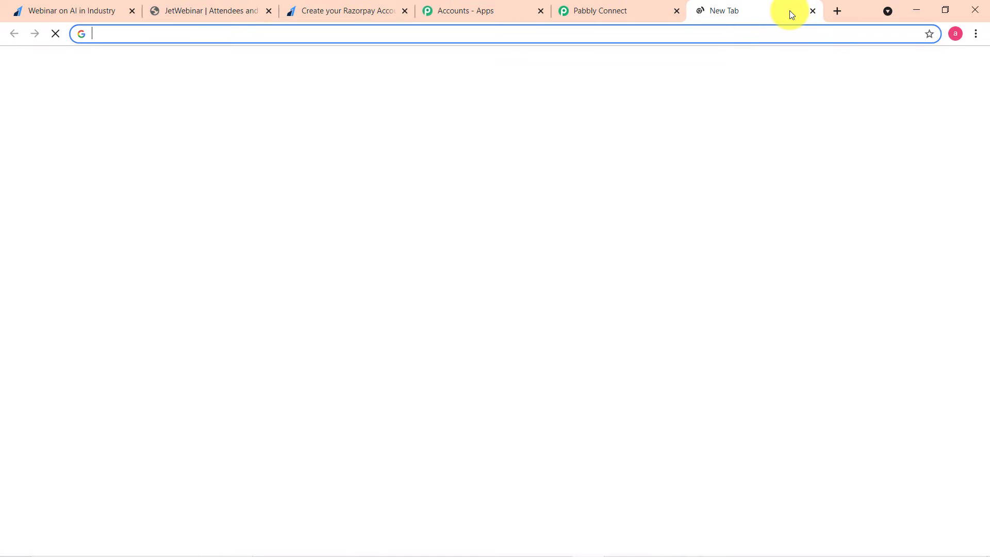
key("ctrl+v")
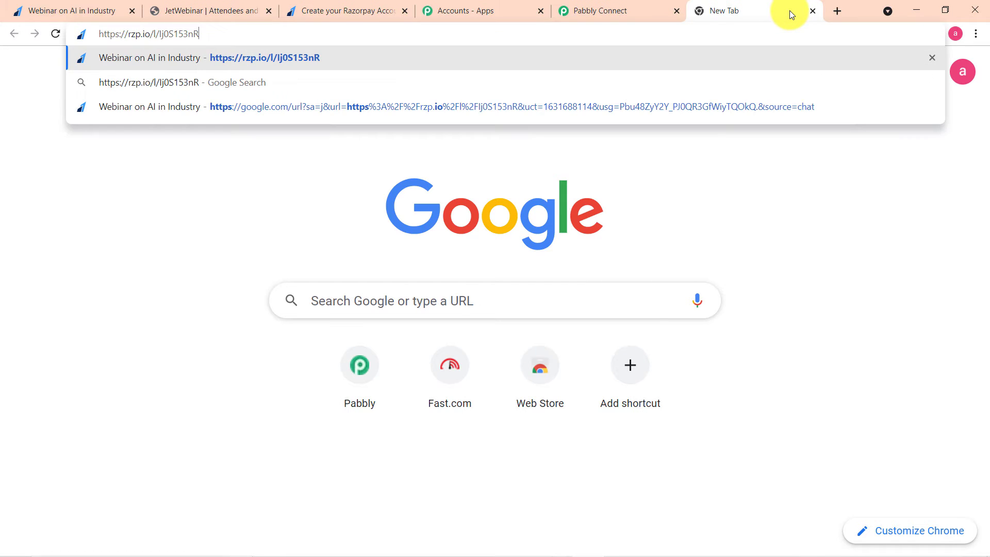
key("Return")
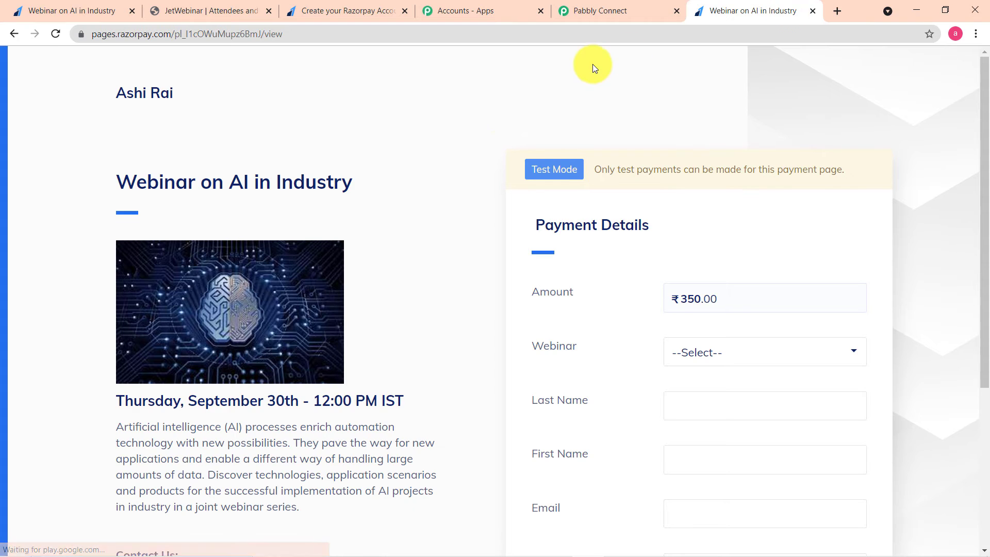
- Select the AI in Industry webinar, fill in the attendee's last name, first name, email and mobile number, and proceed to payment
scroll(499, 150, "down", 2)
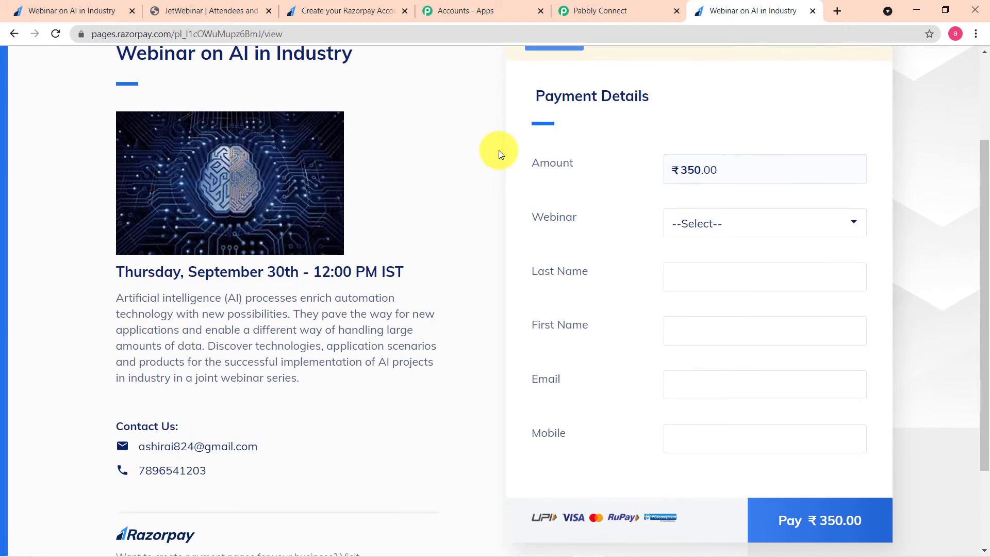
scroll(638, 251, "down", 1)
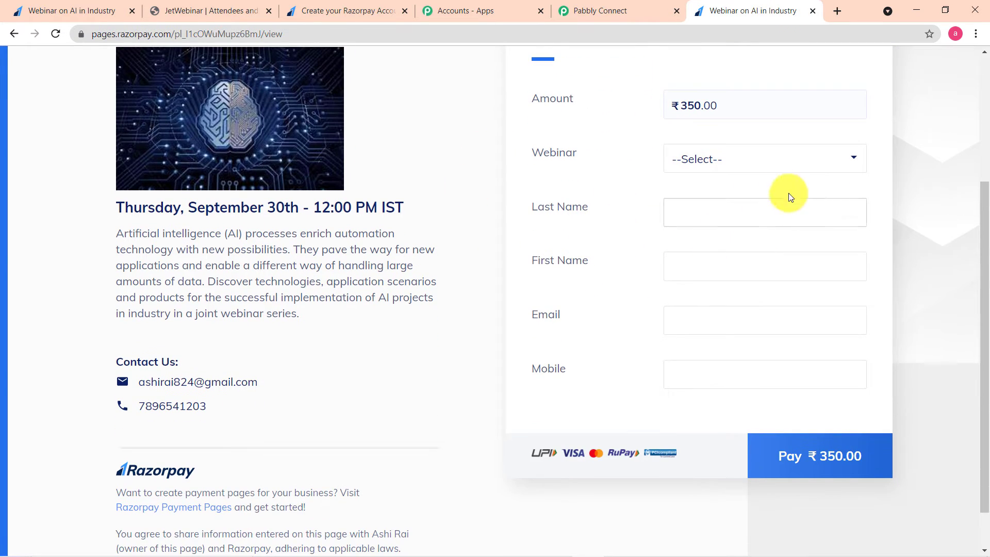
left_click(773, 159)
left_click(722, 195)
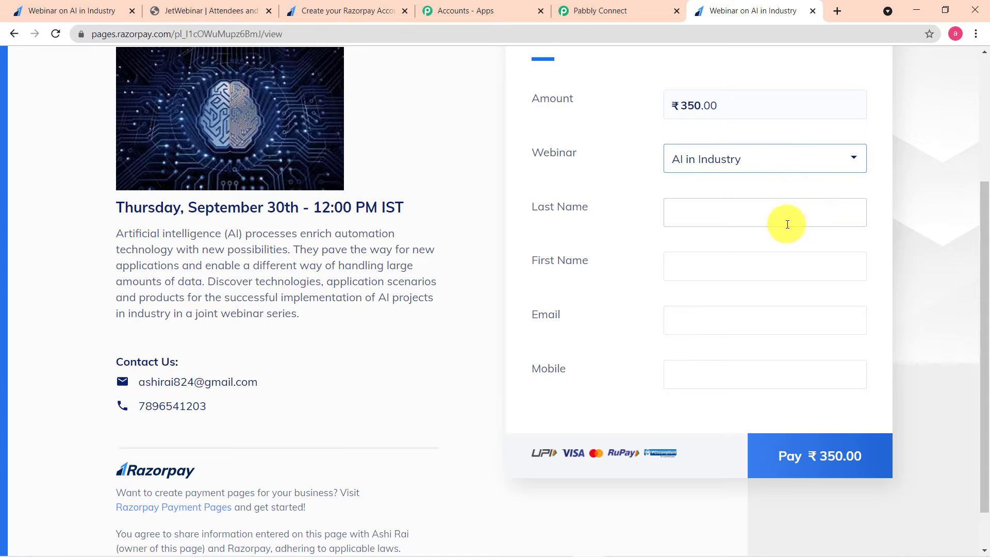
left_click(773, 215)
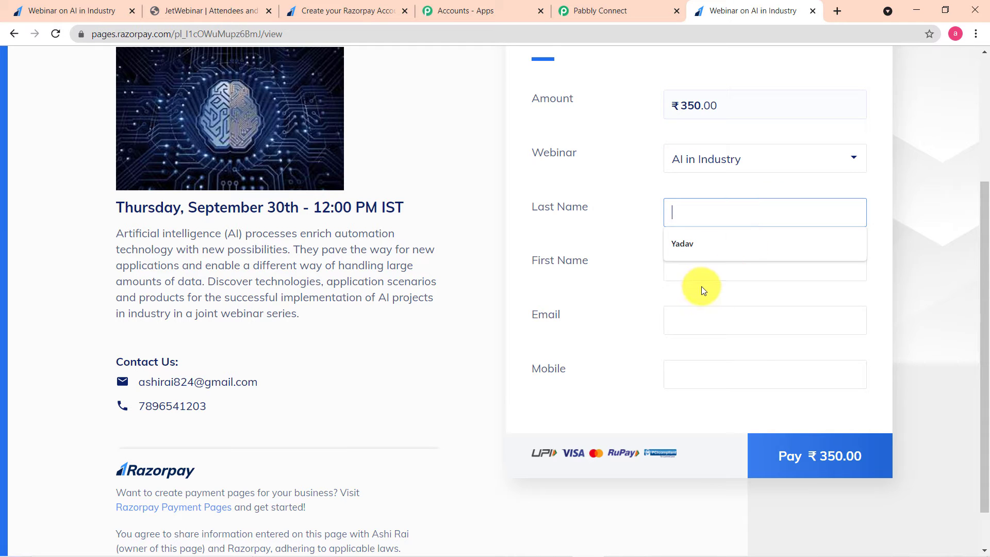
left_click(711, 277)
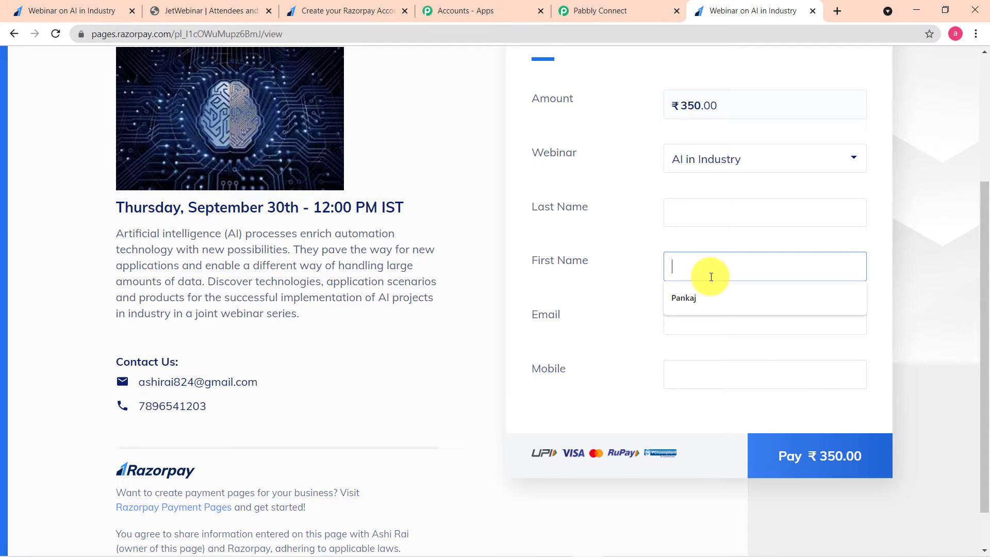
type("Neeraj")
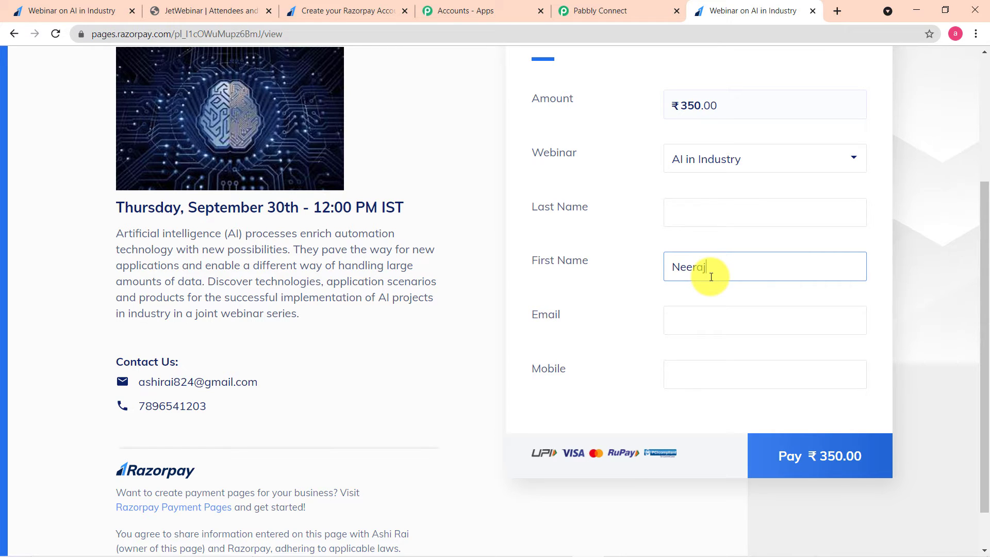
left_click(748, 208)
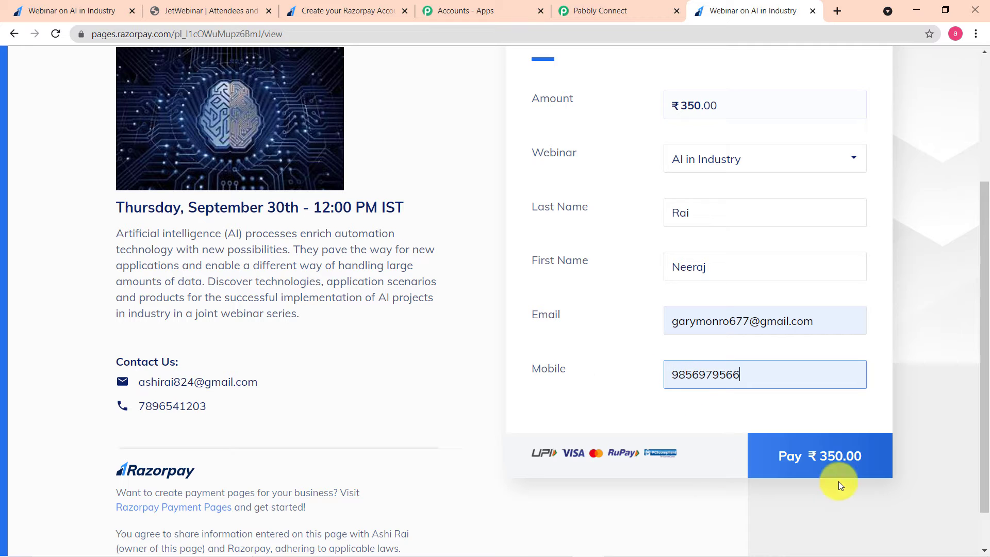
left_click(823, 464)
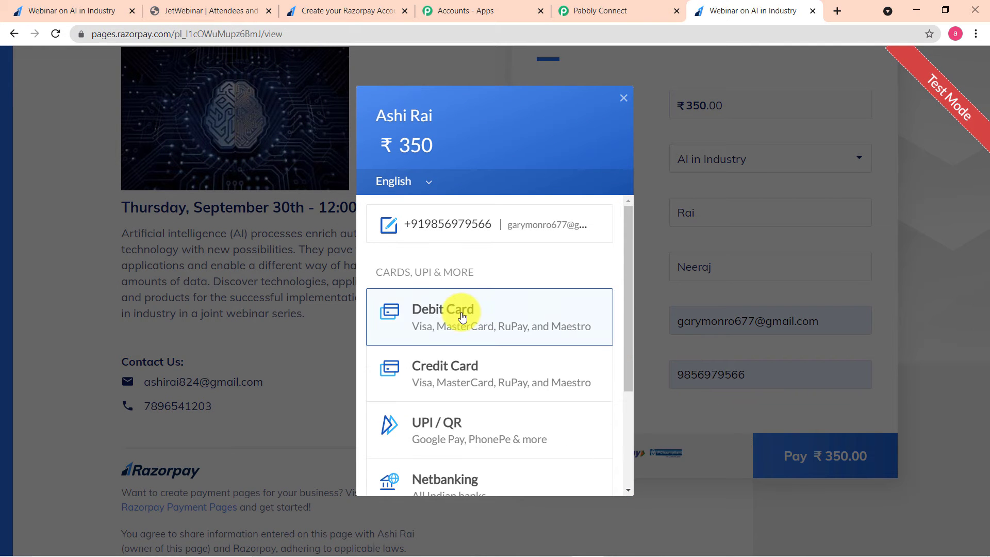
- Choose Debit Card, enter the test card's number, expiry, cardholder name and CVV, and turn off Remember Card
left_click(490, 316)
left_click(455, 305)
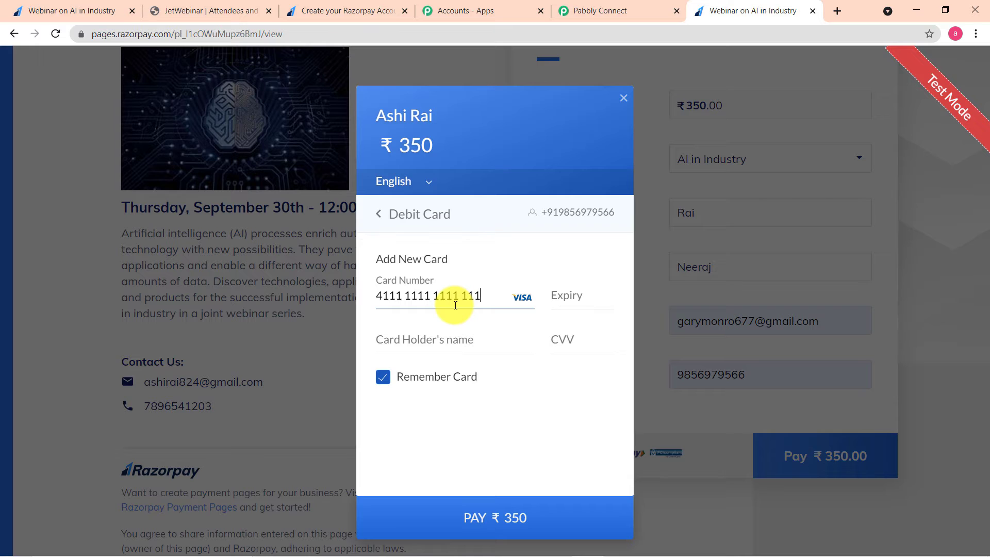
left_click(591, 316)
left_click(588, 298)
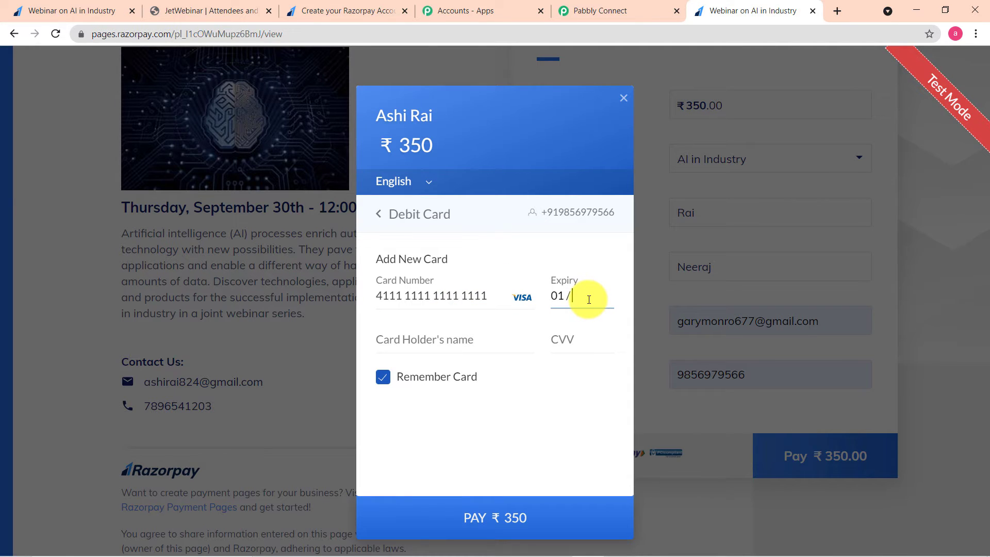
type("01 / 26")
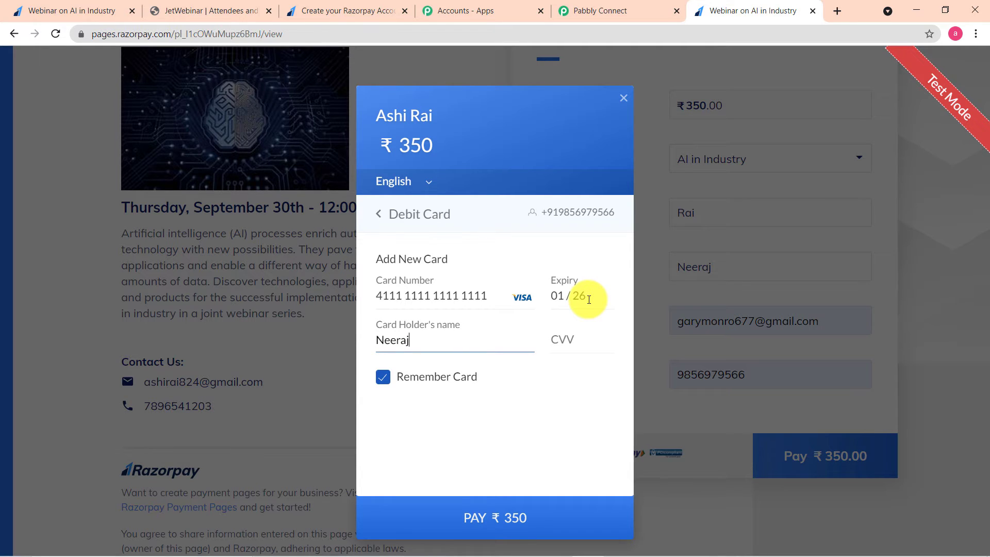
left_click(592, 342)
type("1")
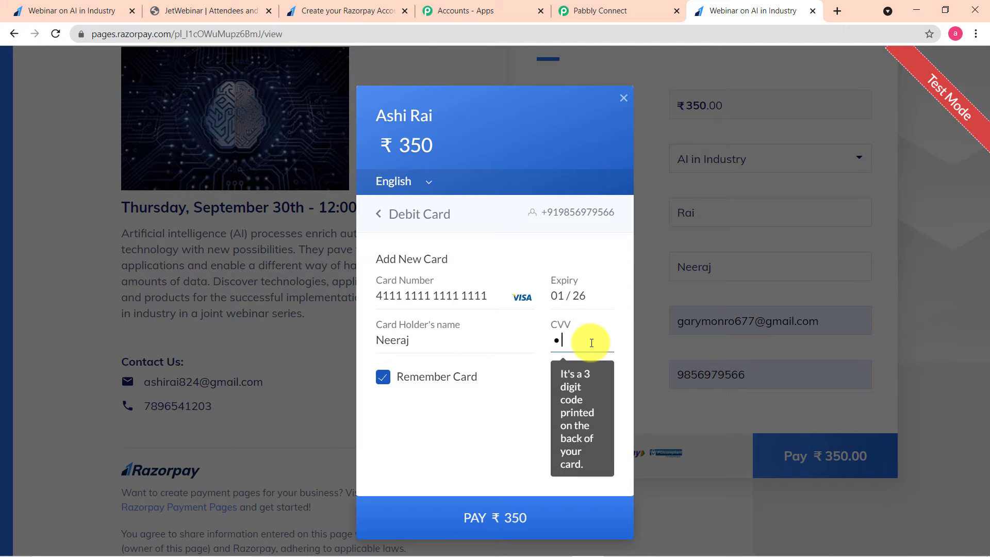
type("23")
left_click(451, 385)
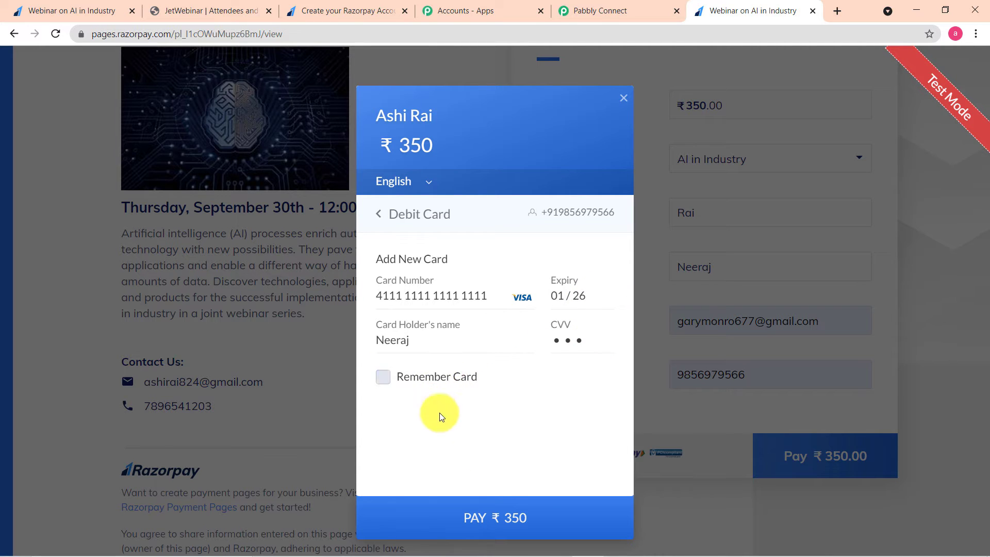
- Pay the ₹350, mark the demo bank payment as successful and decline saving the card in the browser
left_click(491, 518)
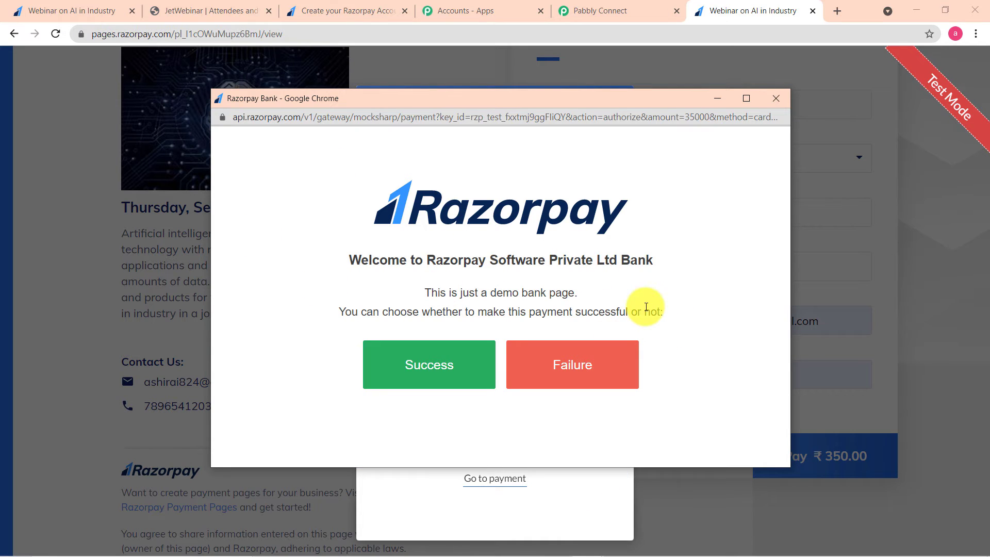
left_click(413, 367)
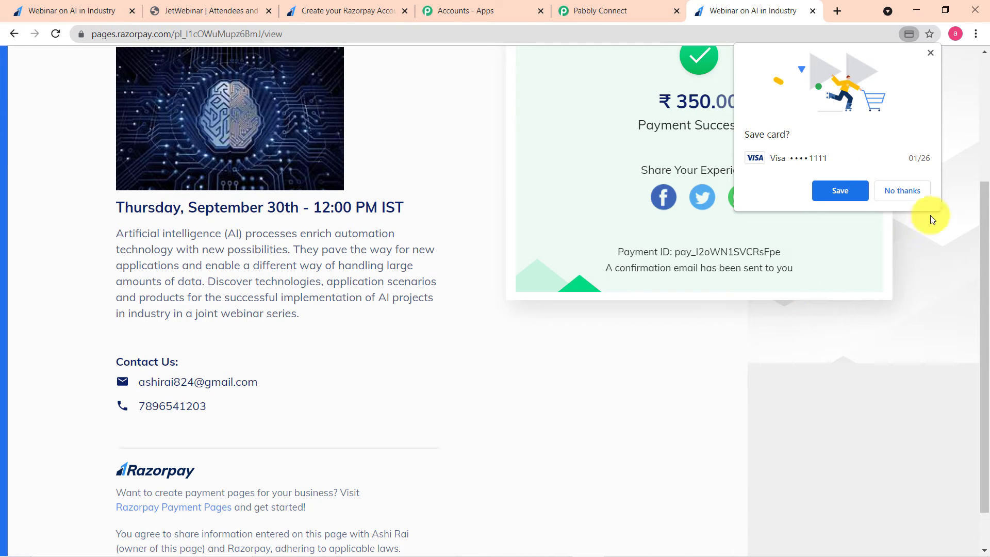
left_click(926, 191)
scroll(880, 224, "up", 3)
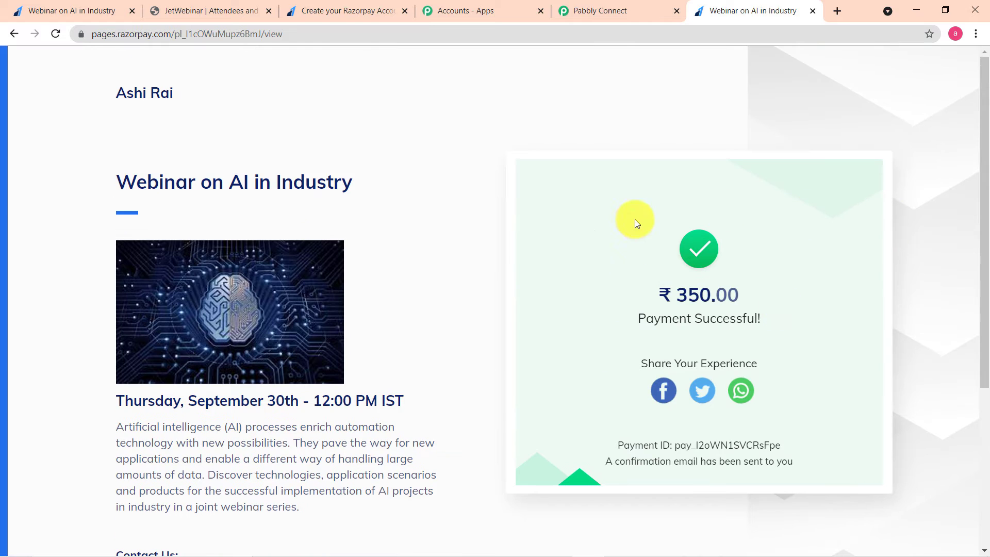
- Switch back to Pabbly Connect and review the payment data in the trigger's received webhook response
left_click(595, 7)
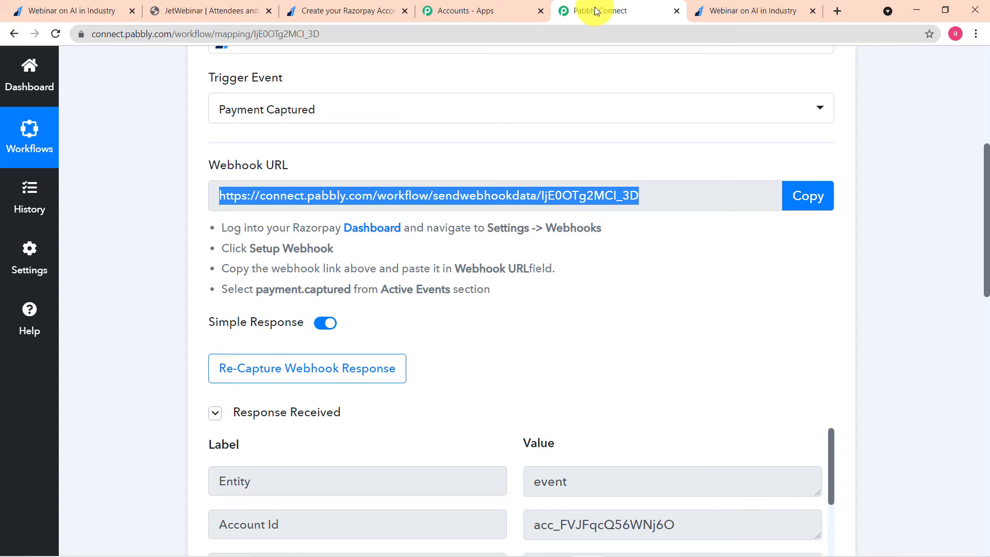
scroll(629, 242, "down", 4)
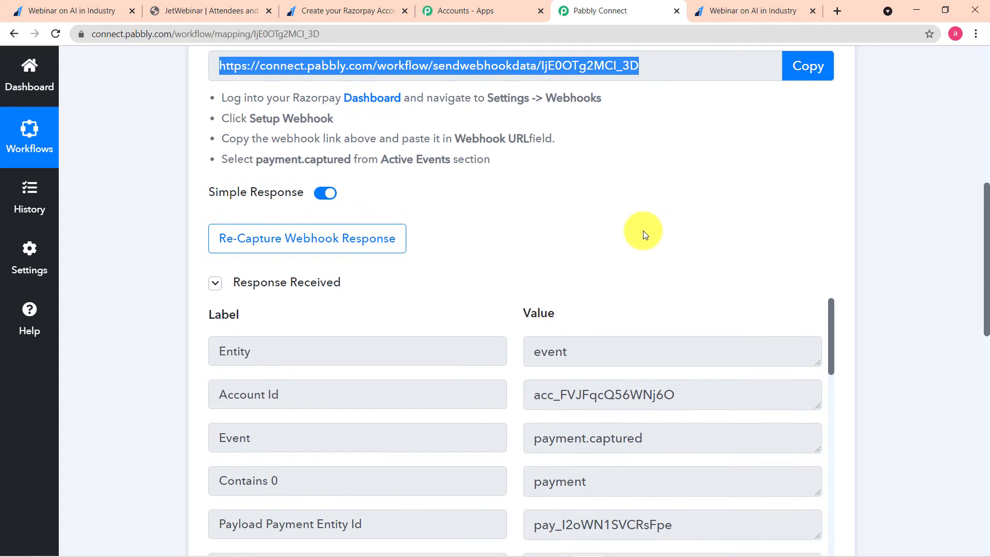
scroll(666, 218, "down", 1)
scroll(166, 209, "down", 3)
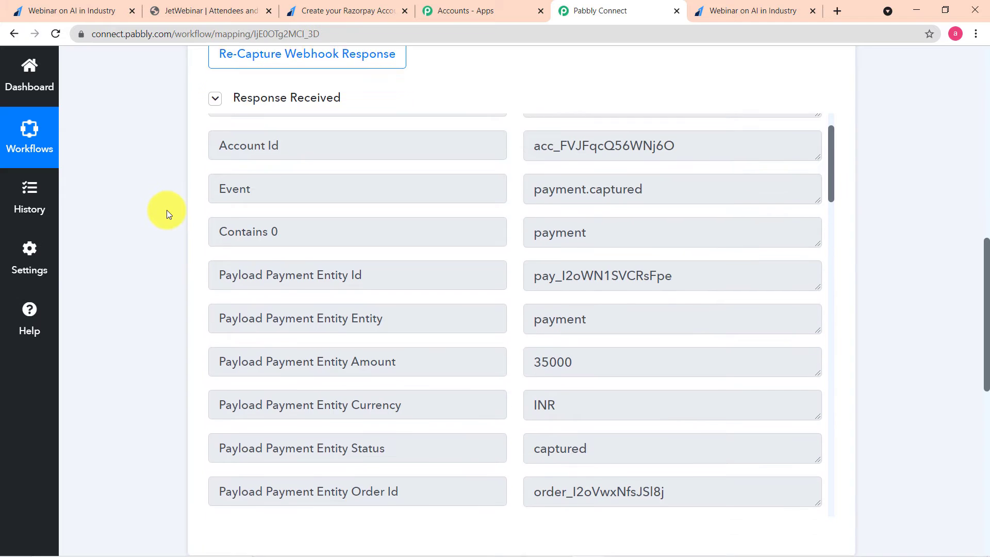
scroll(647, 252, "up", 1)
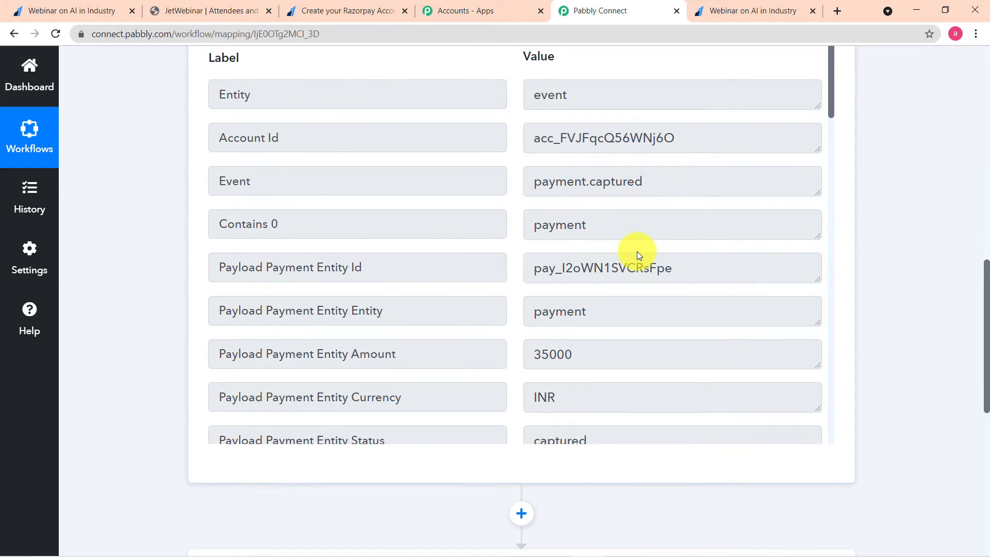
- Compare the webhook response's amount with the Razorpay payment page, and review the card, contact and webinar fields in the response
scroll(636, 252, "down", 3)
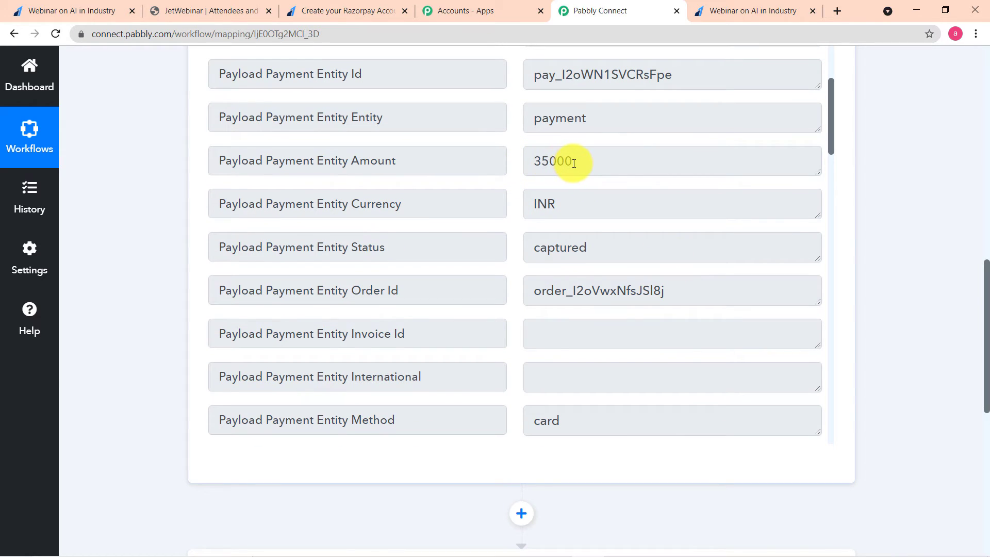
left_click(734, 17)
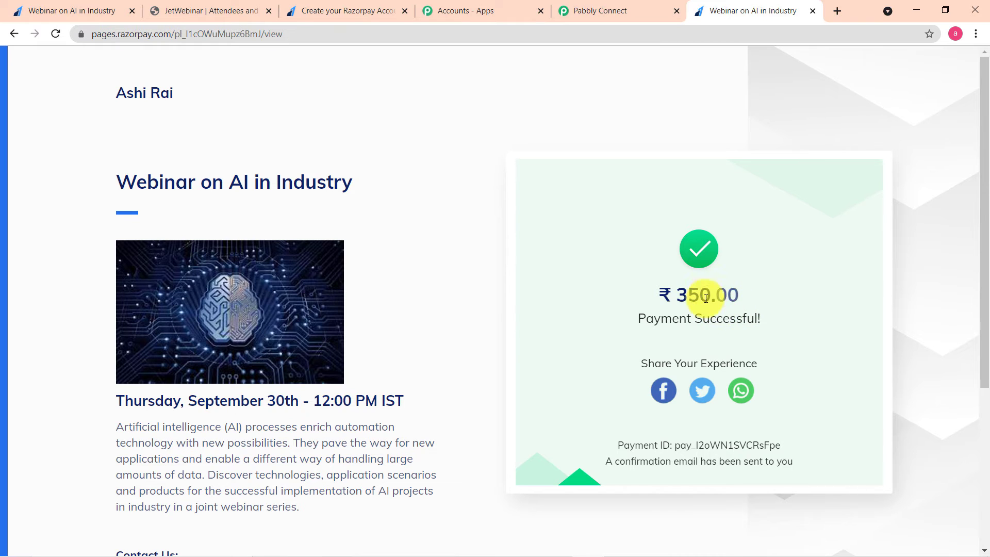
left_click(626, 7)
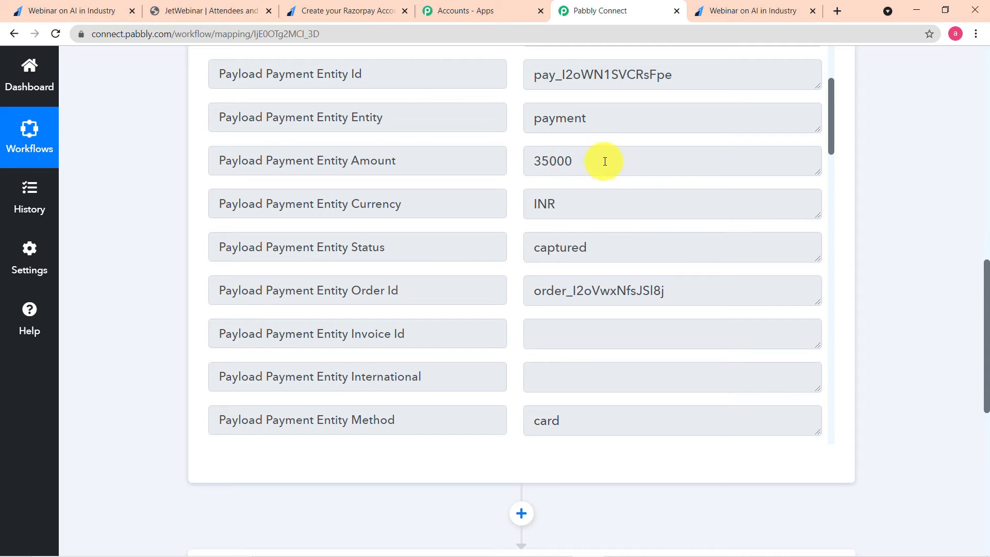
scroll(332, 186, "down", 7)
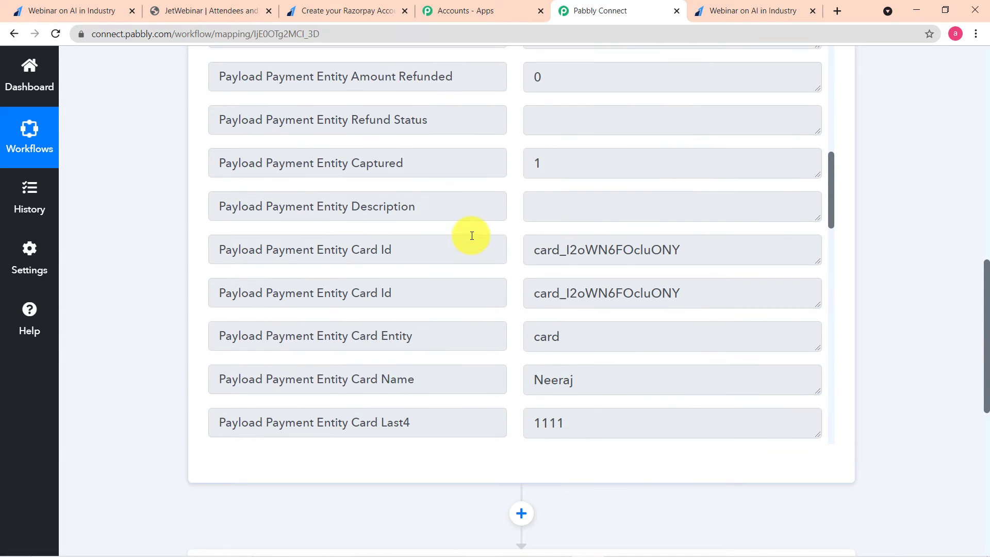
scroll(472, 235, "down", 3)
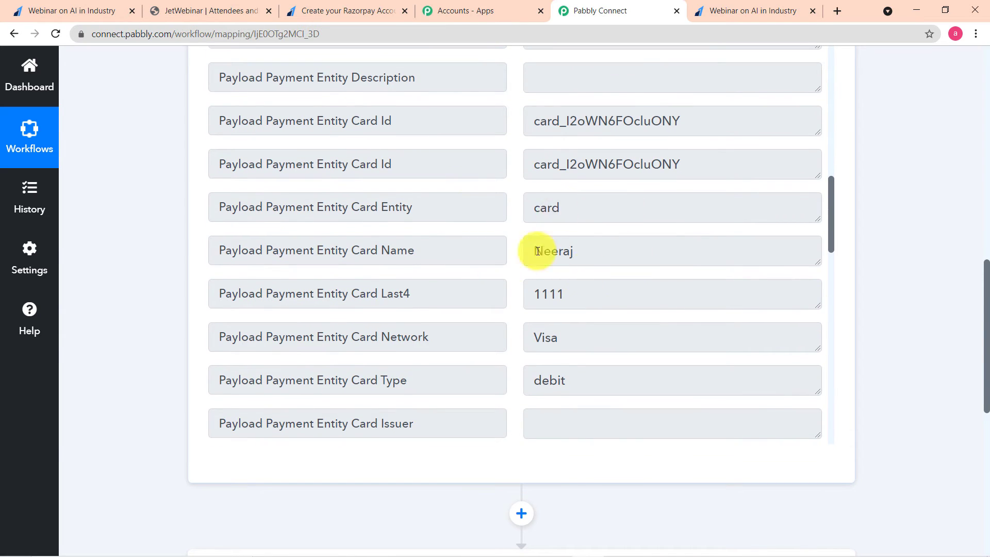
scroll(572, 253, "down", 2)
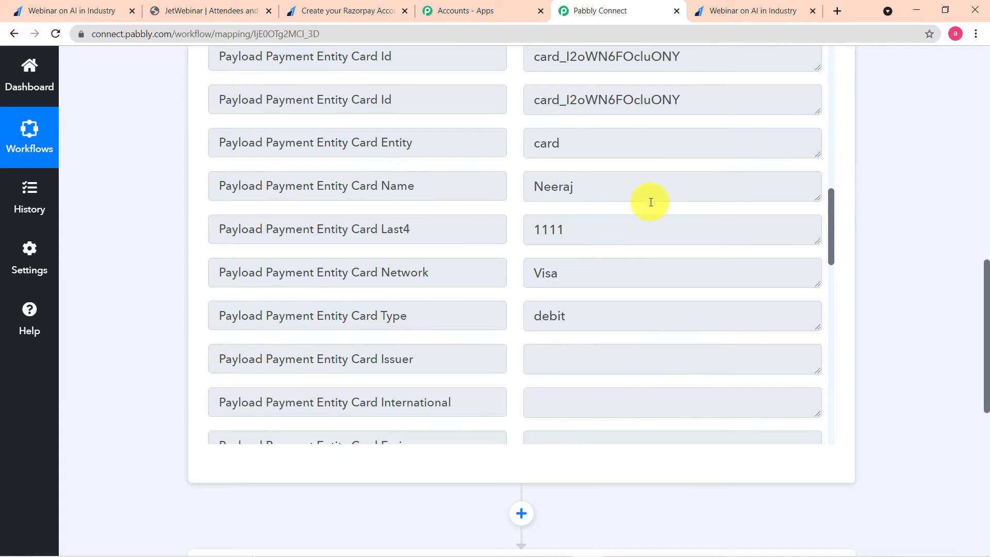
scroll(644, 203, "down", 8)
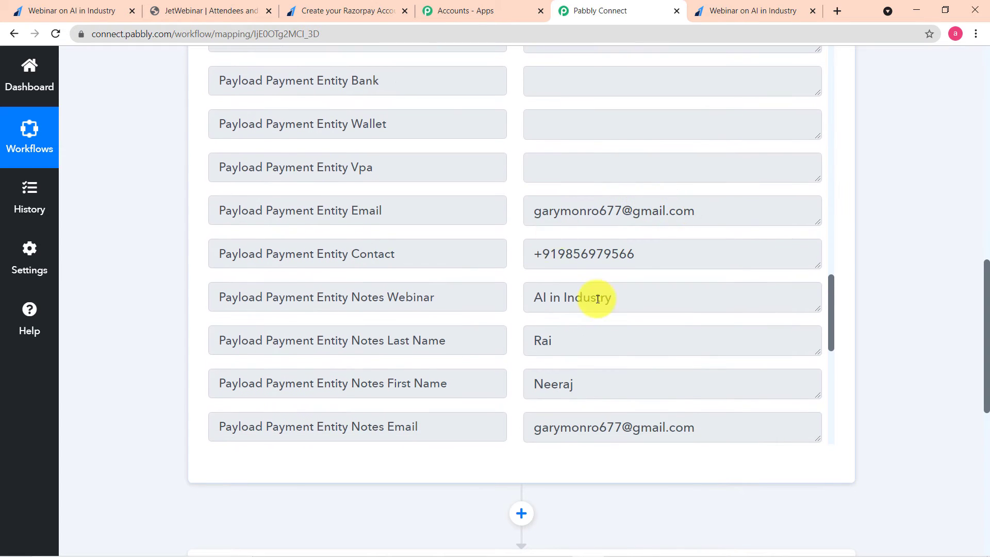
scroll(511, 279, "down", 4)
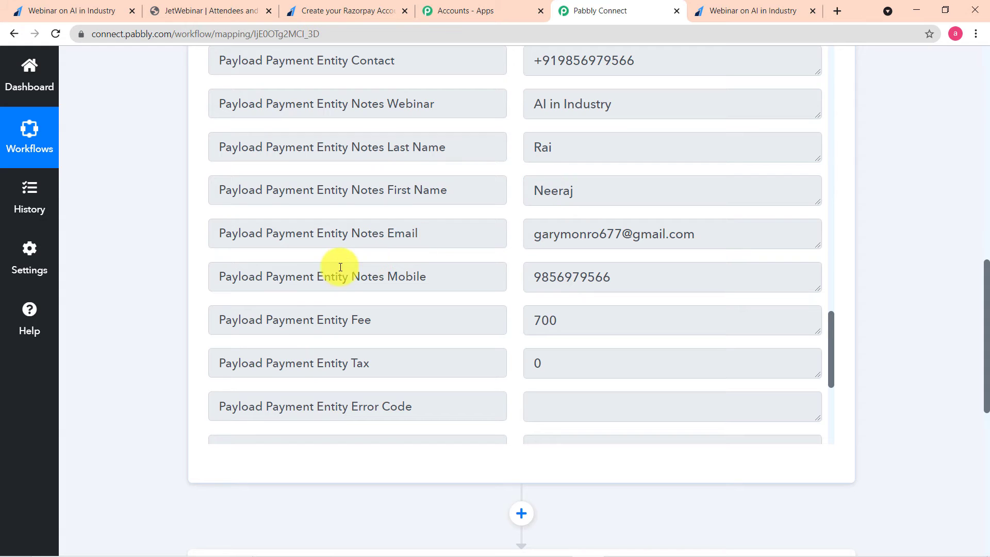
scroll(325, 262, "down", 4)
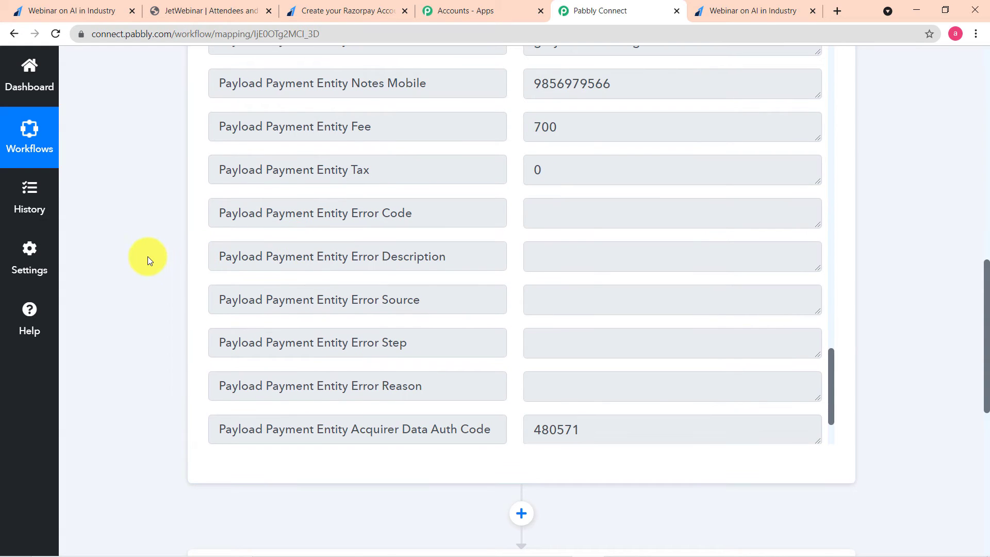
scroll(147, 256, "down", 3)
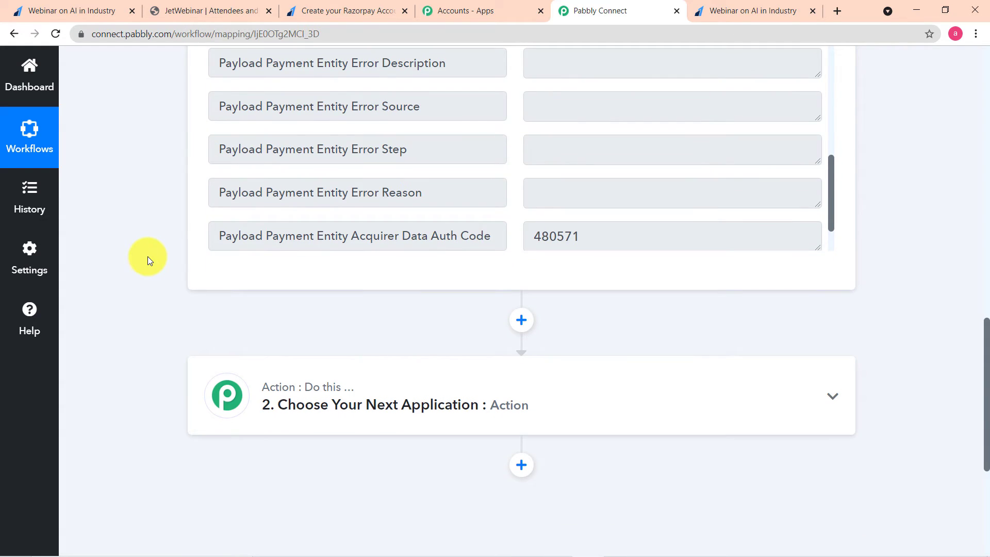
- Open the workflow's second action step and choose Filter as its application
scroll(148, 261, "down", 1)
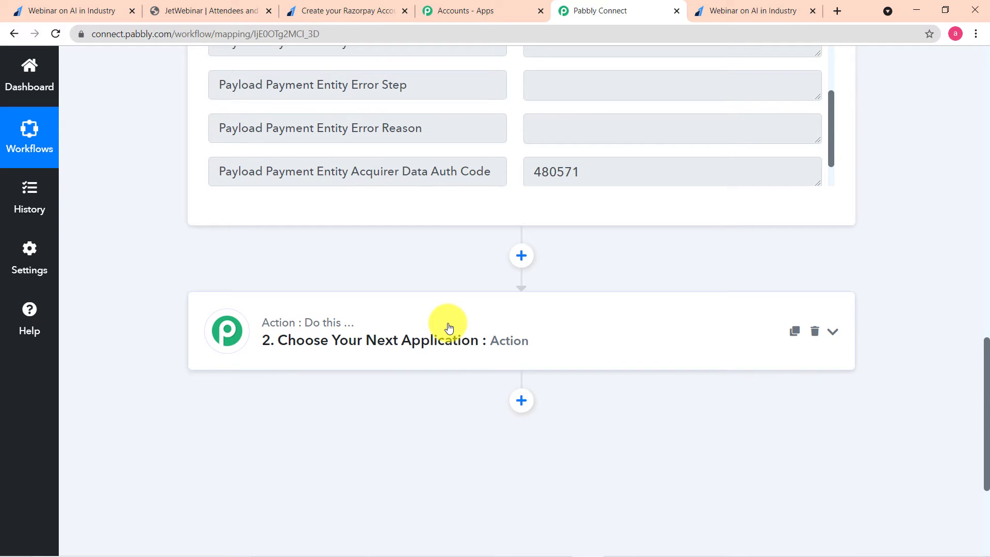
left_click(448, 328)
scroll(451, 322, "down", 3)
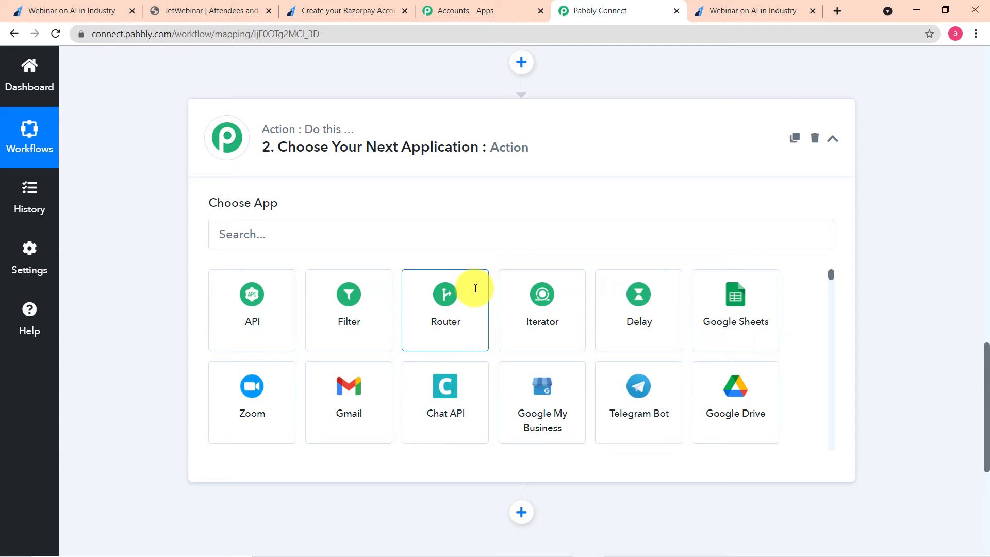
left_click(370, 318)
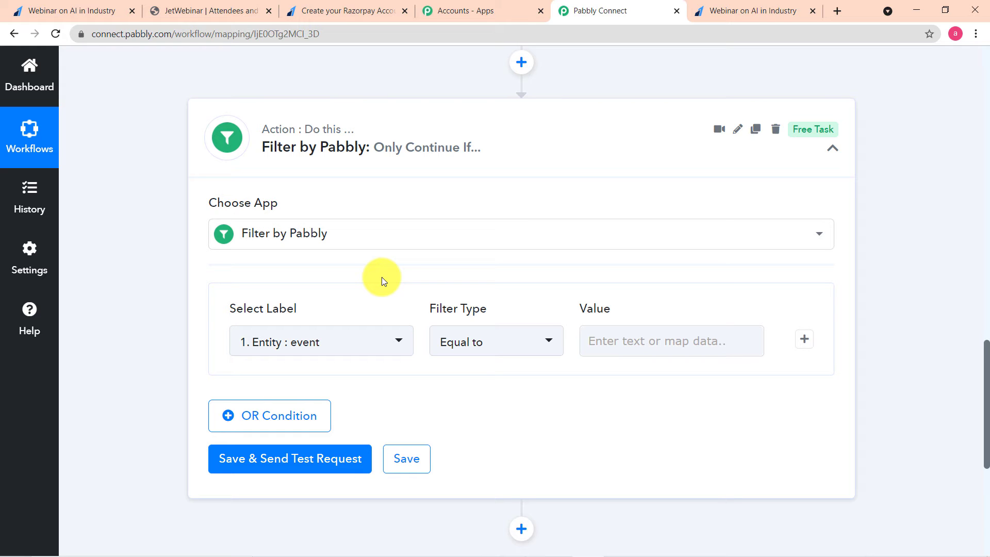
- Re-examine the trigger's webhook response for the amount and webinar fields usable as filter conditions, checking the amount against the Razorpay payment page
scroll(442, 192, "up", 6)
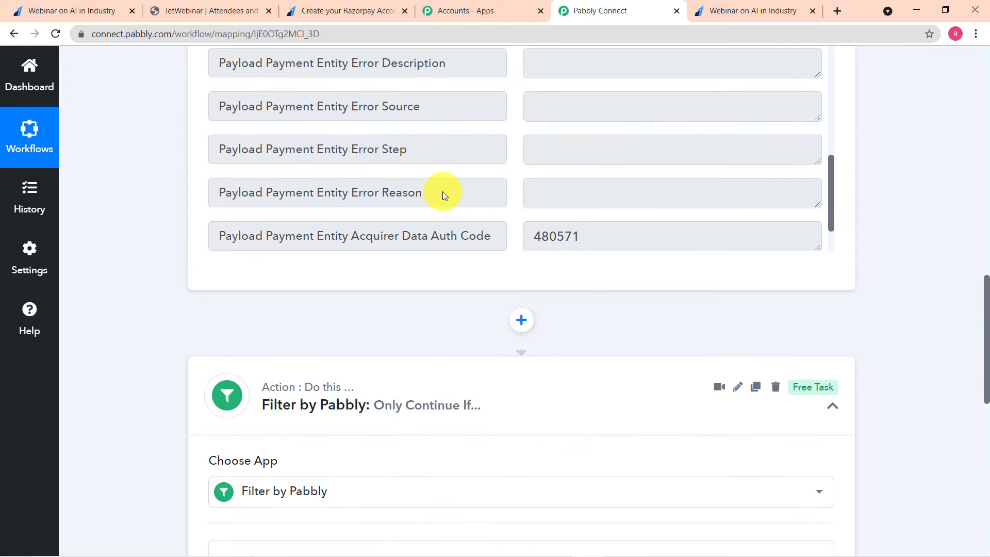
scroll(539, 195, "up", 7)
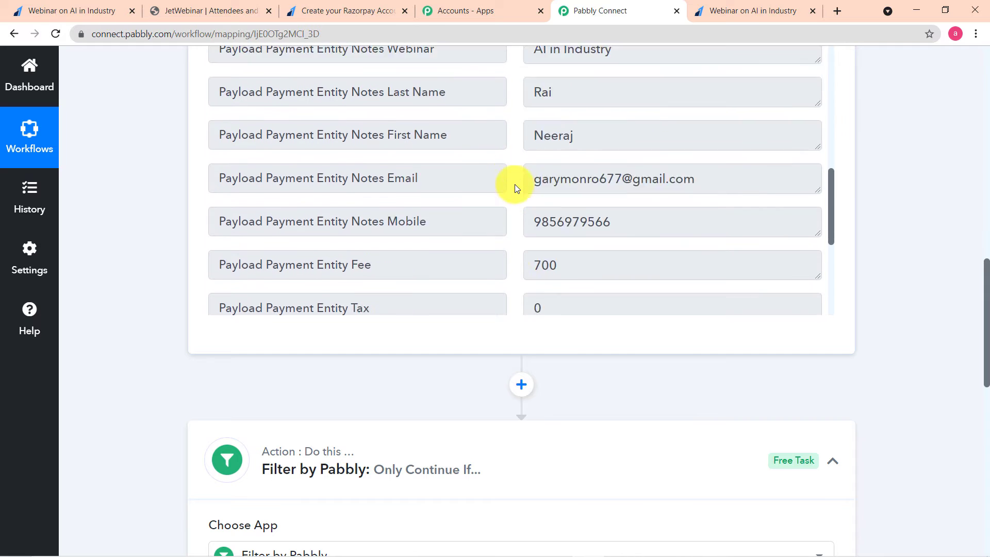
scroll(607, 202, "up", 6)
scroll(928, 178, "up", 5)
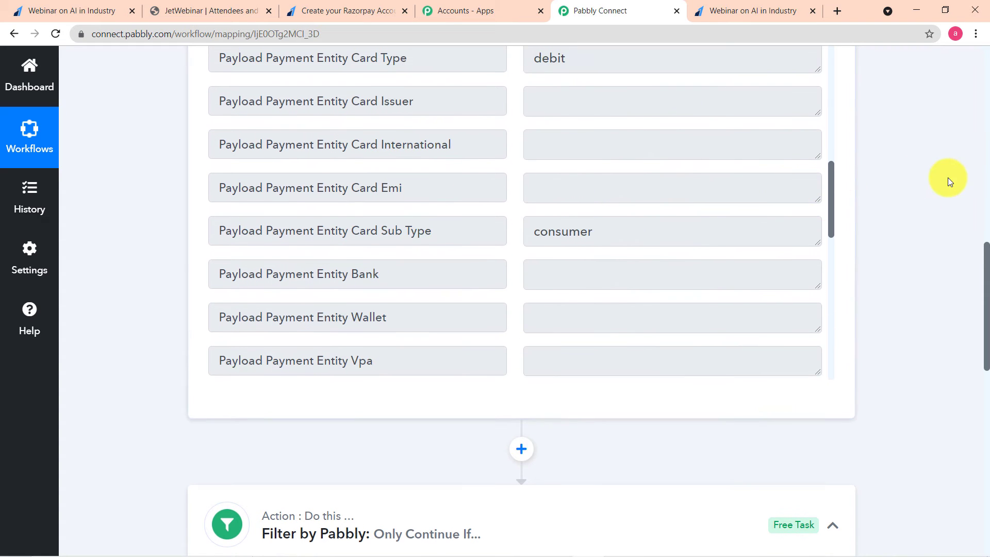
scroll(928, 178, "up", 2)
scroll(593, 313, "up", 6)
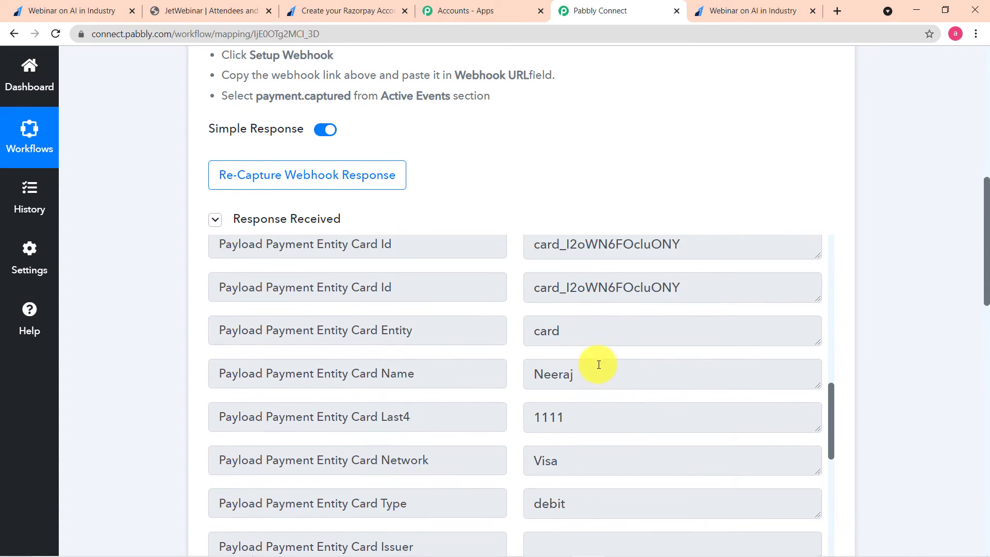
scroll(604, 354, "up", 10)
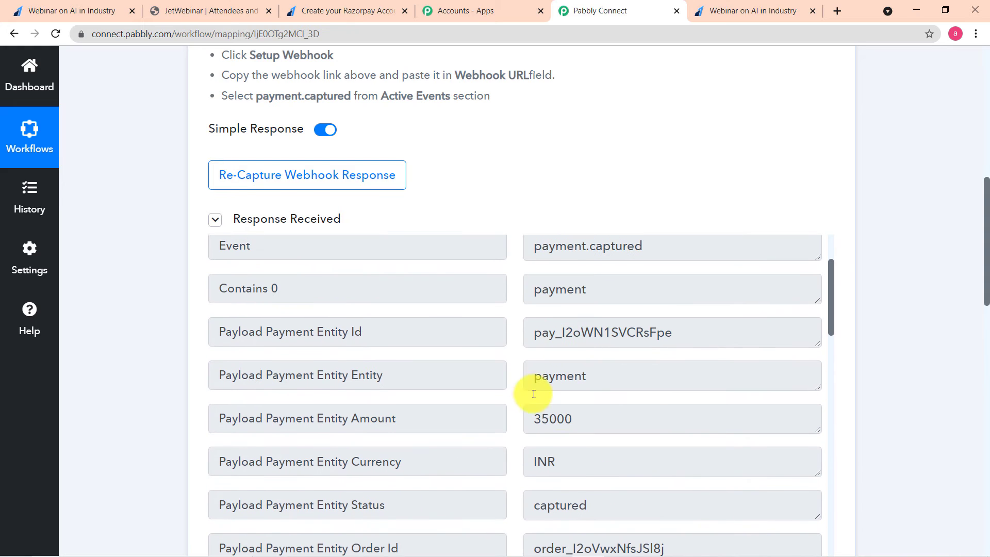
scroll(747, 391, "down", 3)
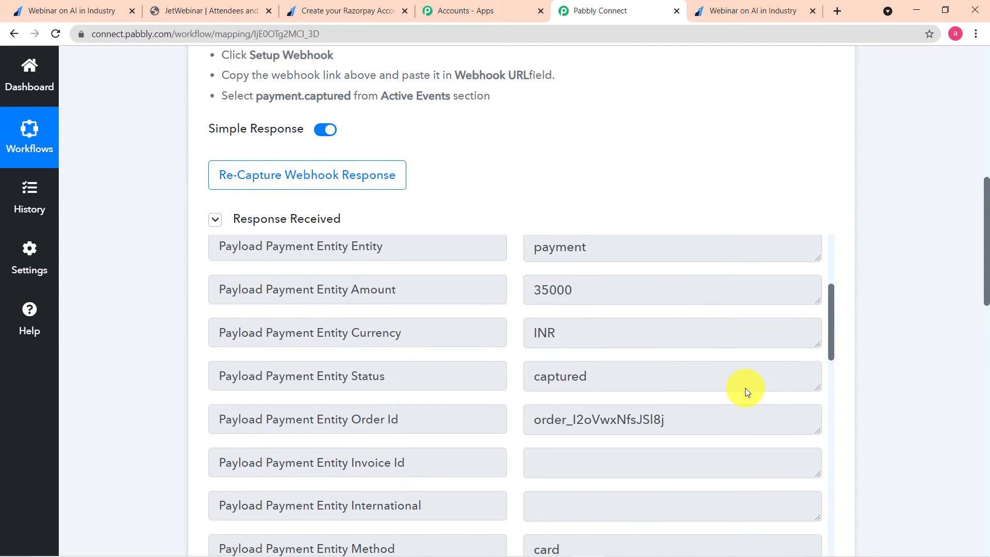
left_click(757, 14)
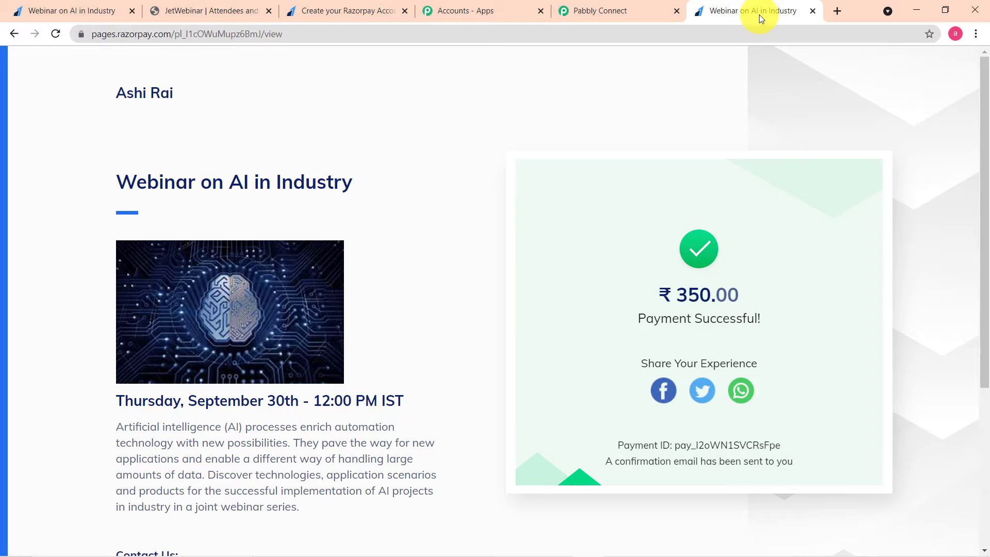
left_click(589, 14)
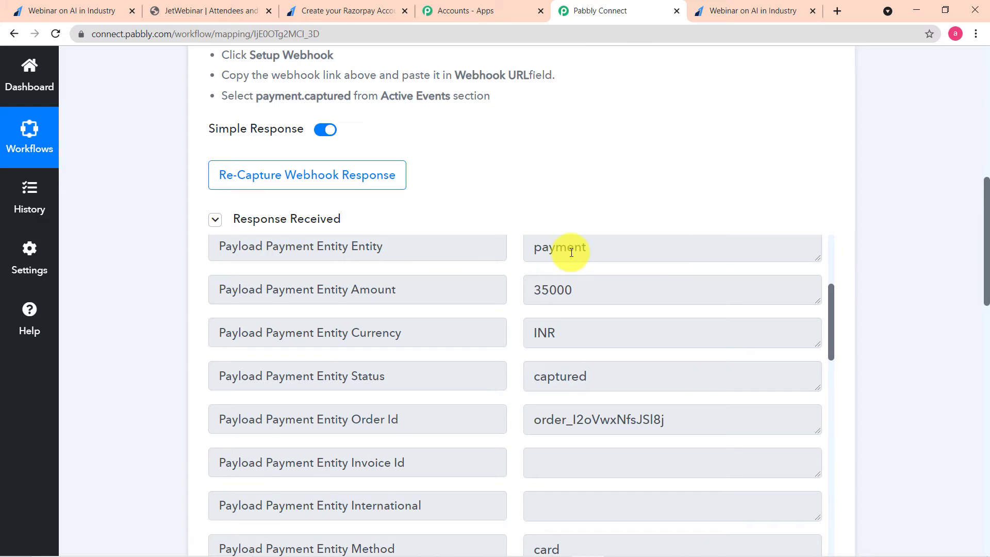
scroll(572, 252, "down", 3)
scroll(574, 289, "up", 8)
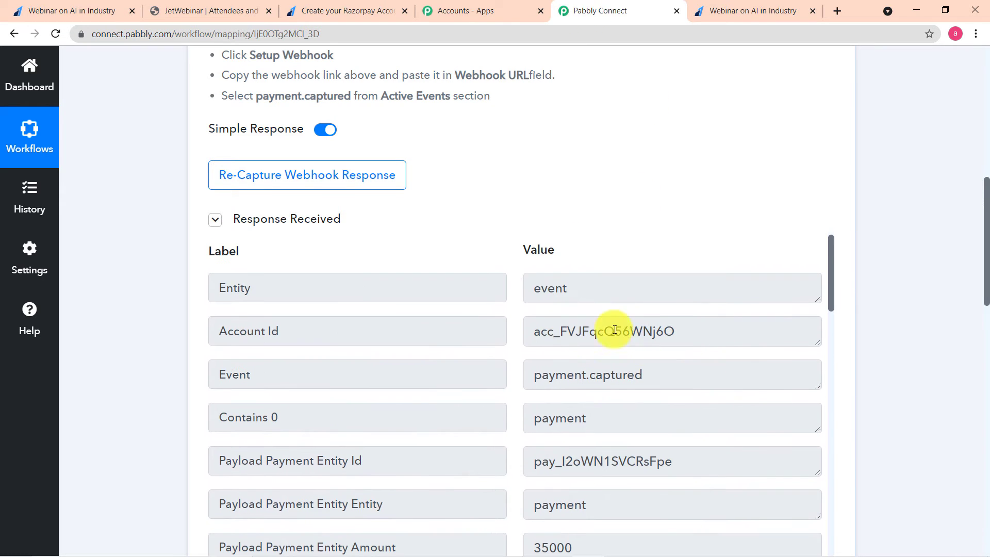
scroll(605, 410, "down", 9)
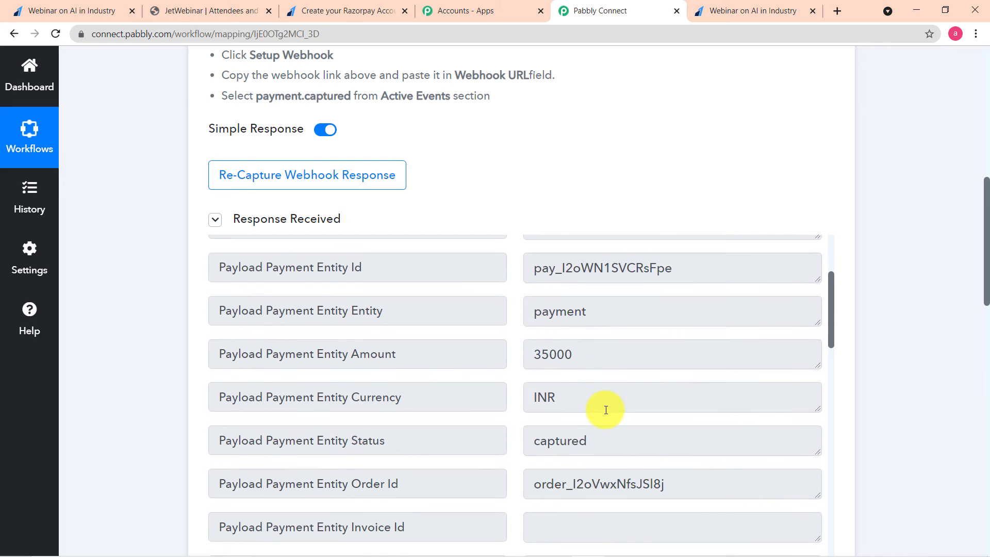
scroll(606, 410, "down", 8)
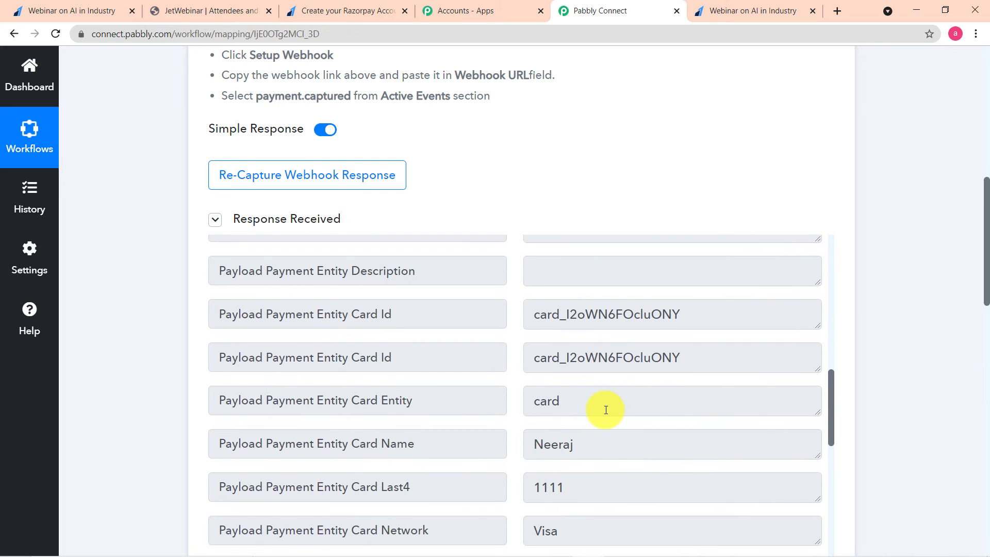
scroll(605, 410, "down", 8)
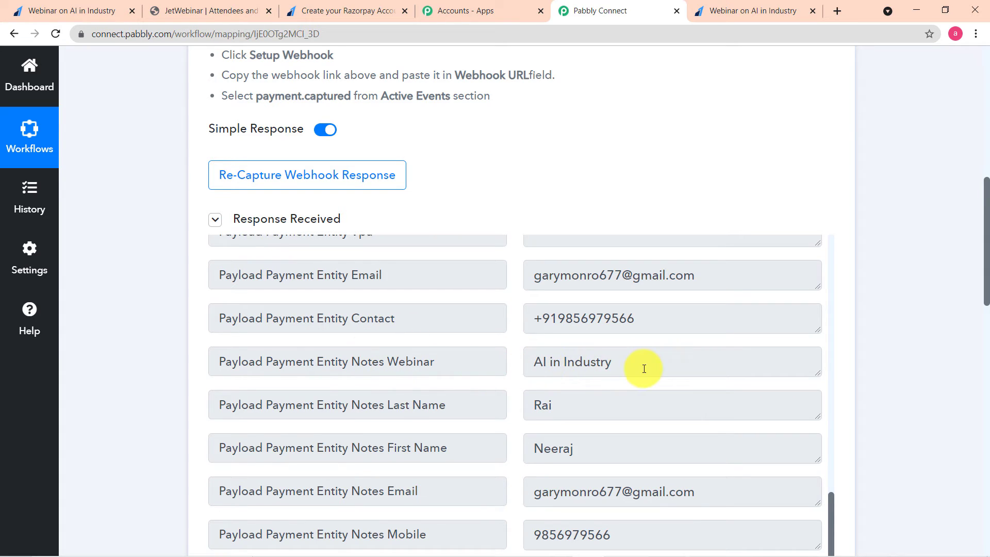
scroll(644, 368, "up", 10)
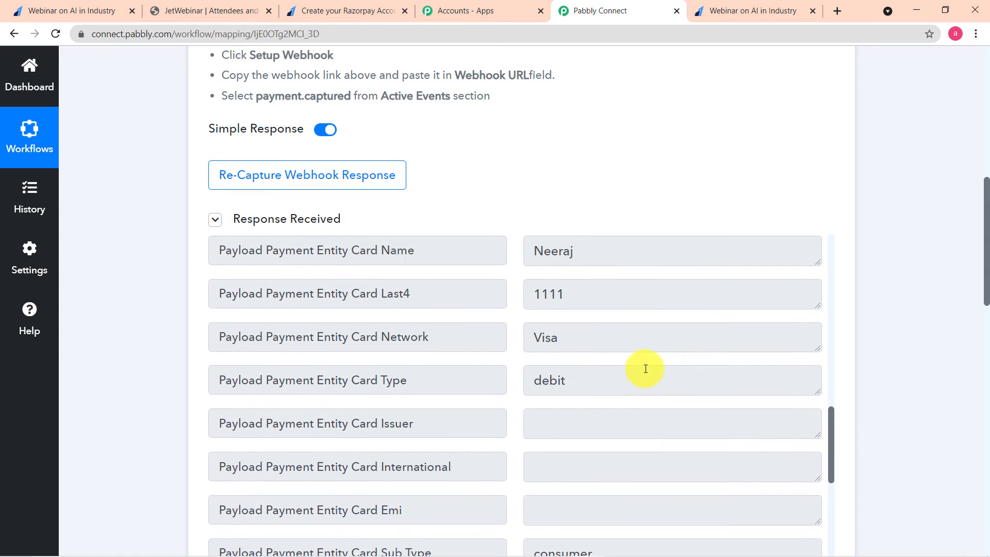
scroll(598, 367, "up", 12)
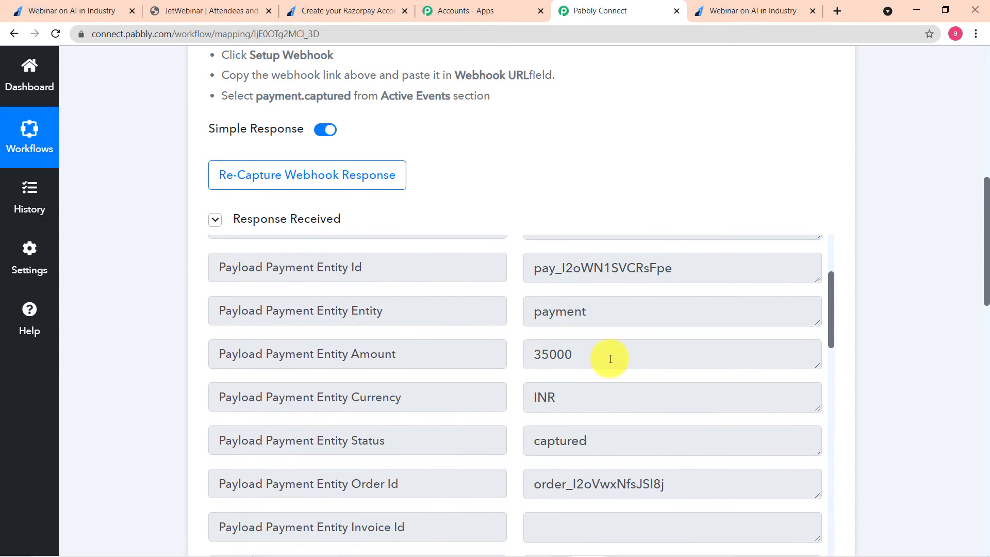
scroll(555, 436, "down", 2)
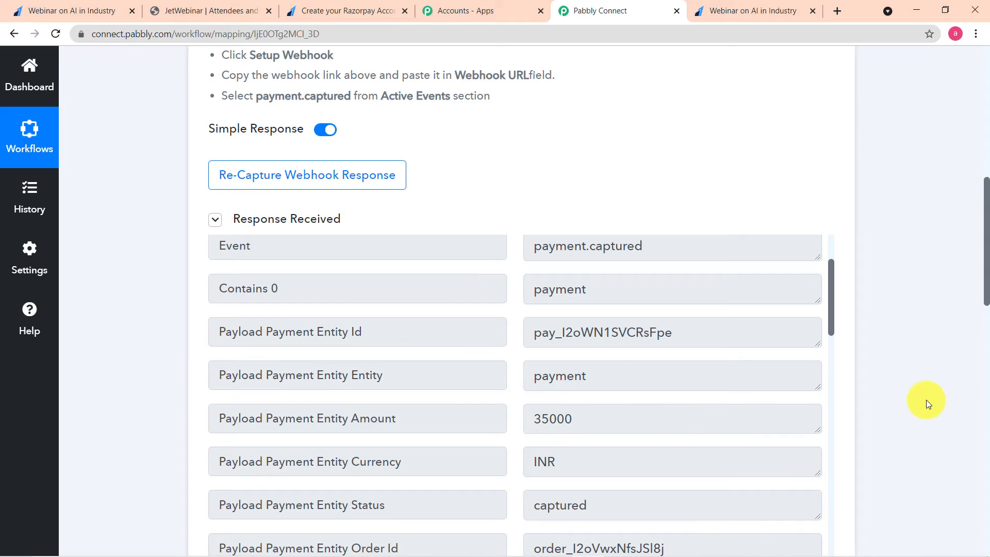
scroll(924, 392, "down", 9)
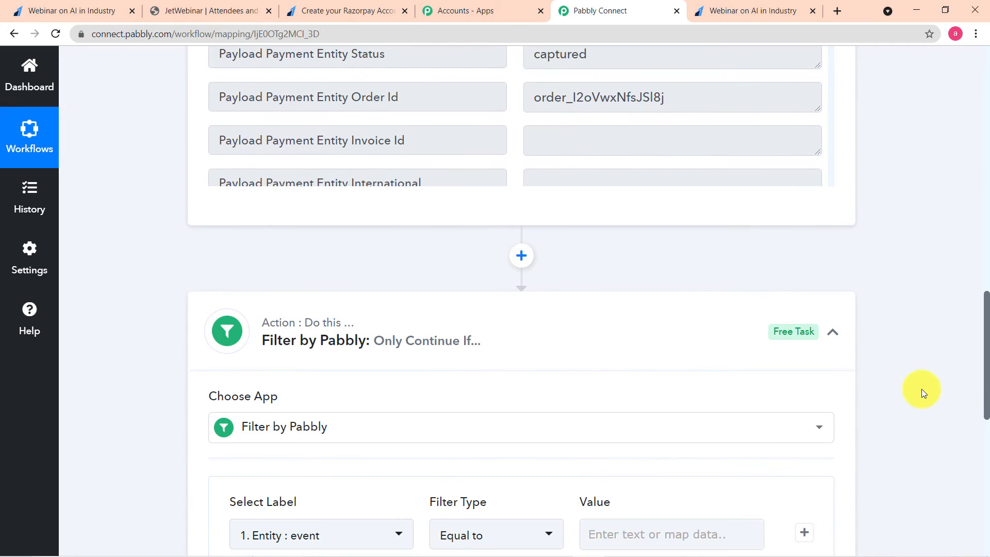
scroll(921, 388, "down", 5)
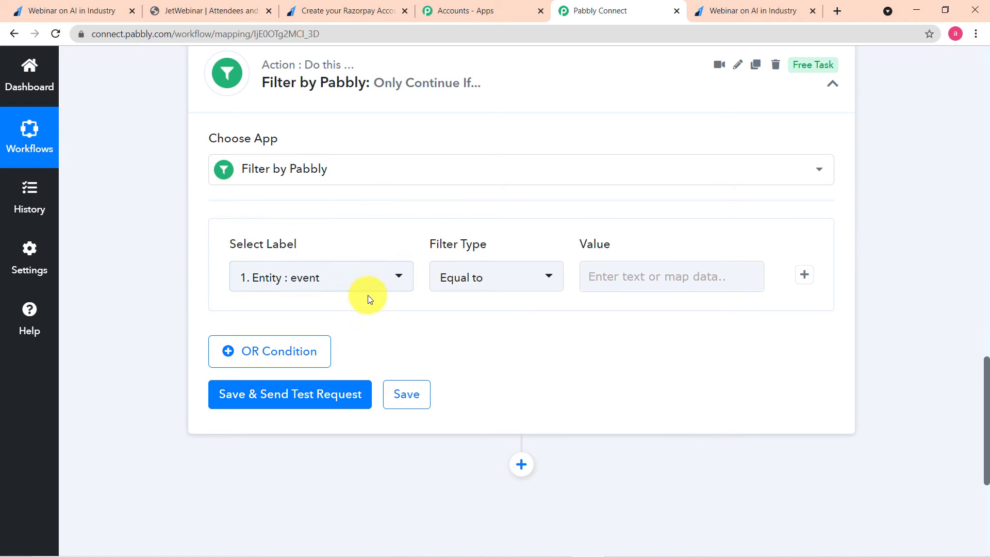
left_click(390, 287)
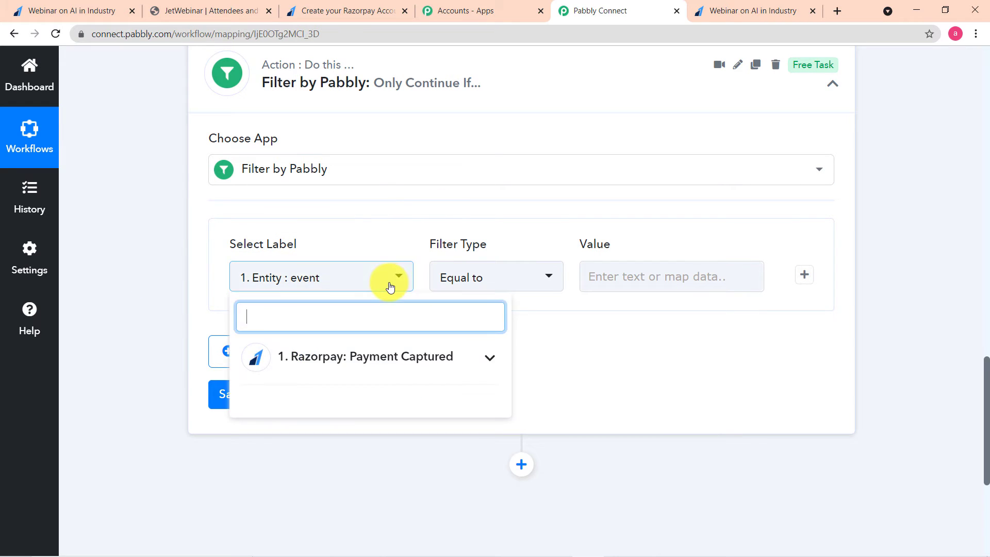
left_click(393, 361)
left_click(386, 287)
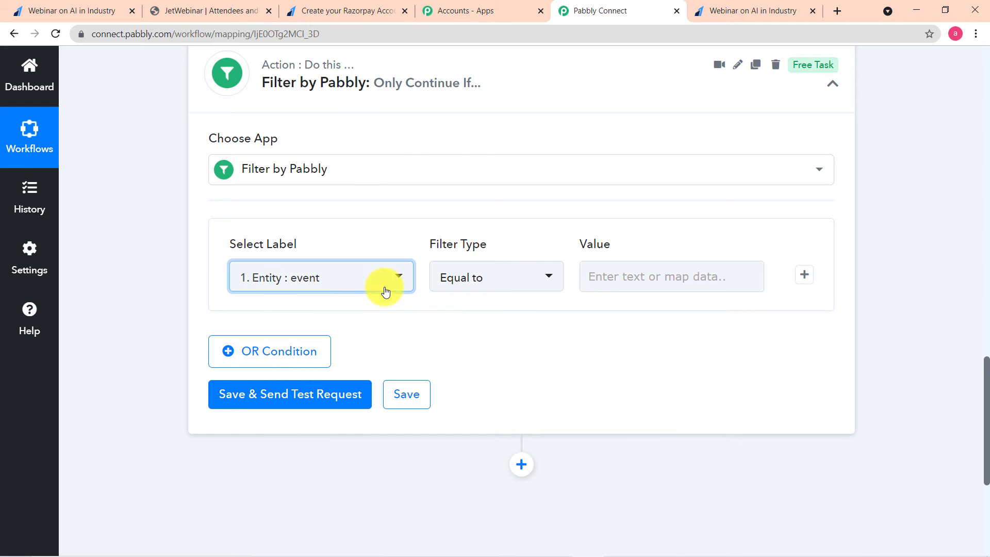
left_click(348, 287)
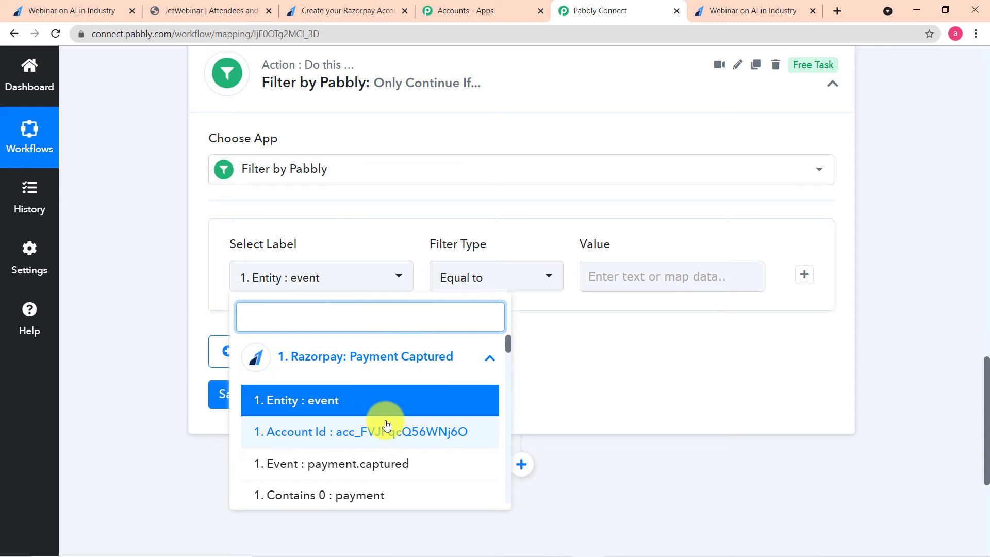
scroll(382, 423, "down", 5)
left_click(147, 328)
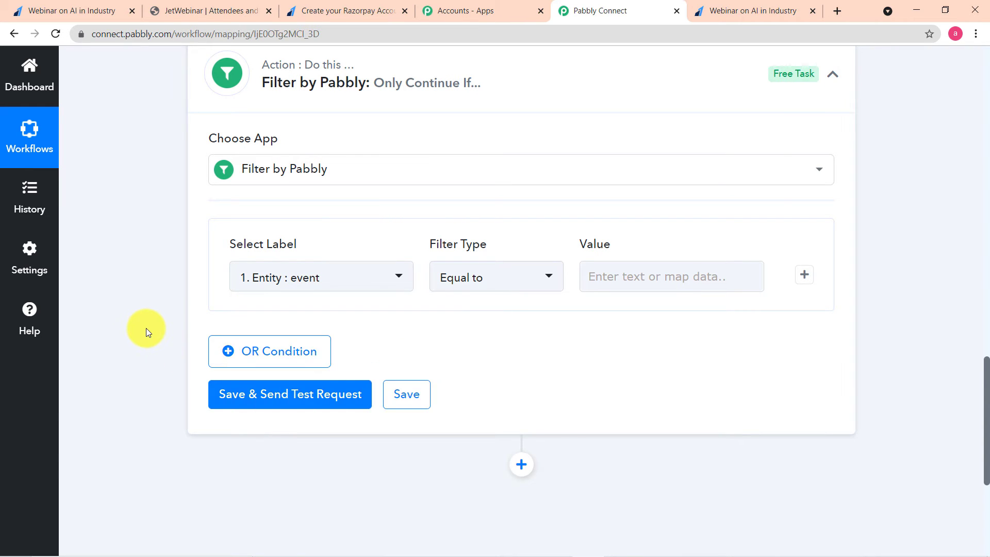
- Examine the trigger's webhook response and the filter condition's label choices for the amount and webinar fields
scroll(147, 328, "up", 12)
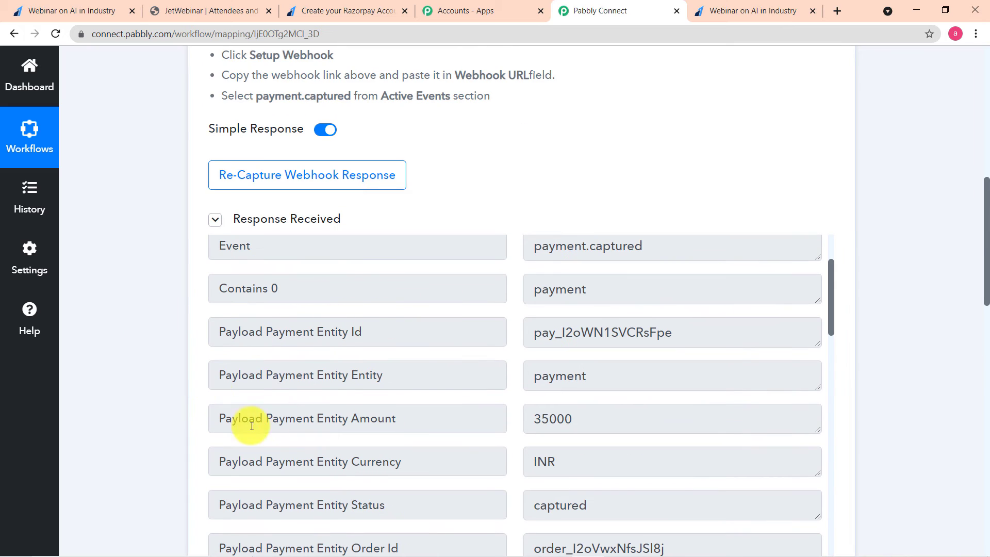
scroll(137, 382, "down", 12)
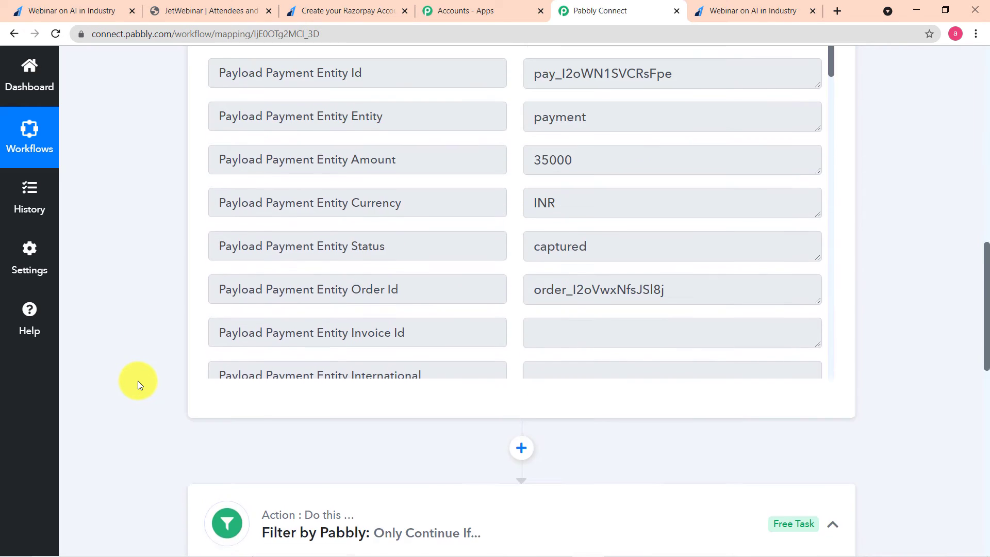
left_click(353, 342)
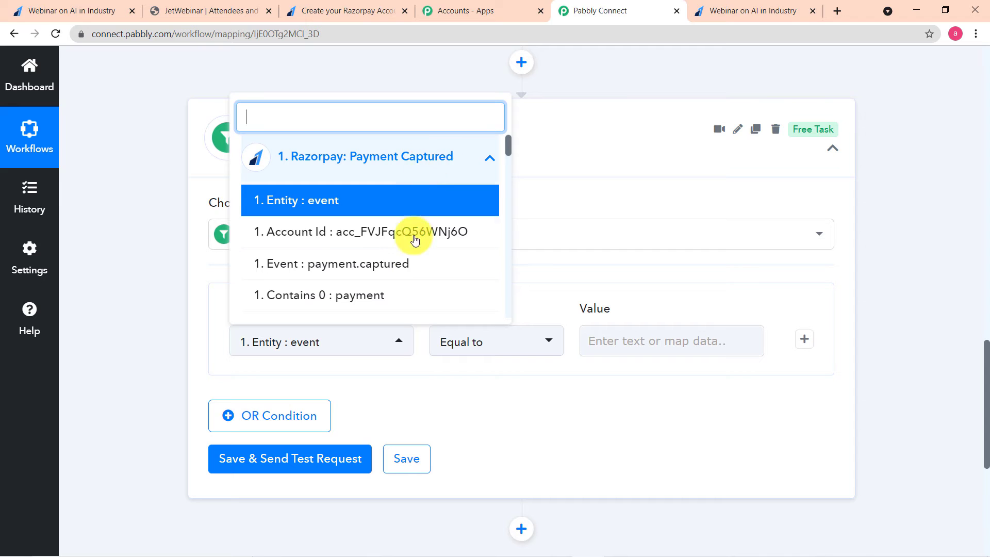
scroll(410, 257, "down", 7)
scroll(411, 265, "down", 7)
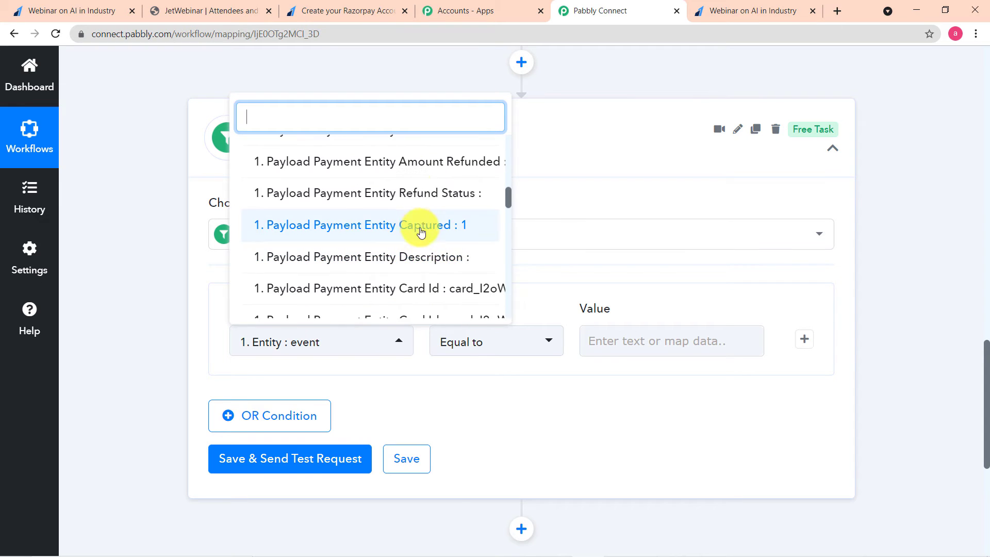
scroll(420, 240, "down", 7)
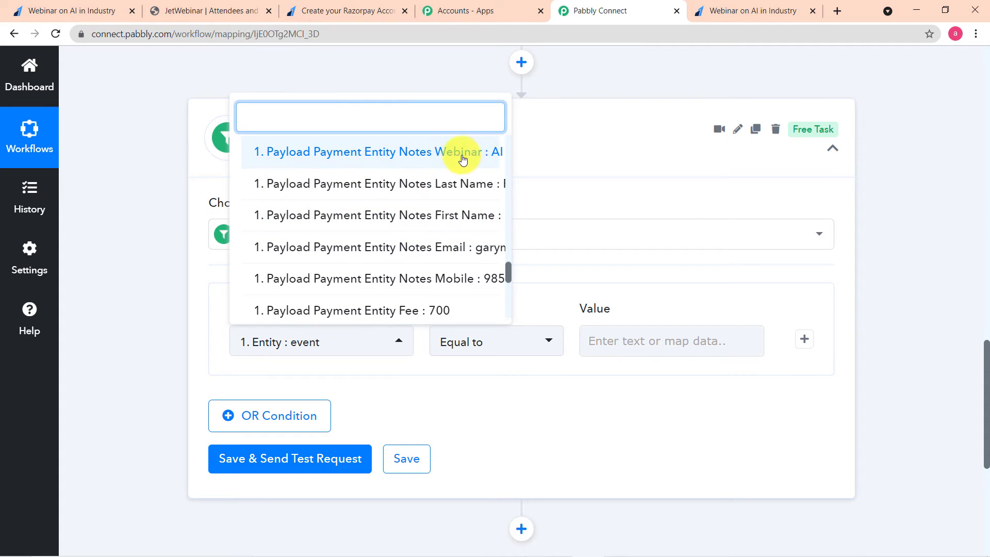
left_click(151, 164)
scroll(175, 156, "up", 1)
scroll(175, 156, "up", 10)
scroll(175, 156, "down", 5)
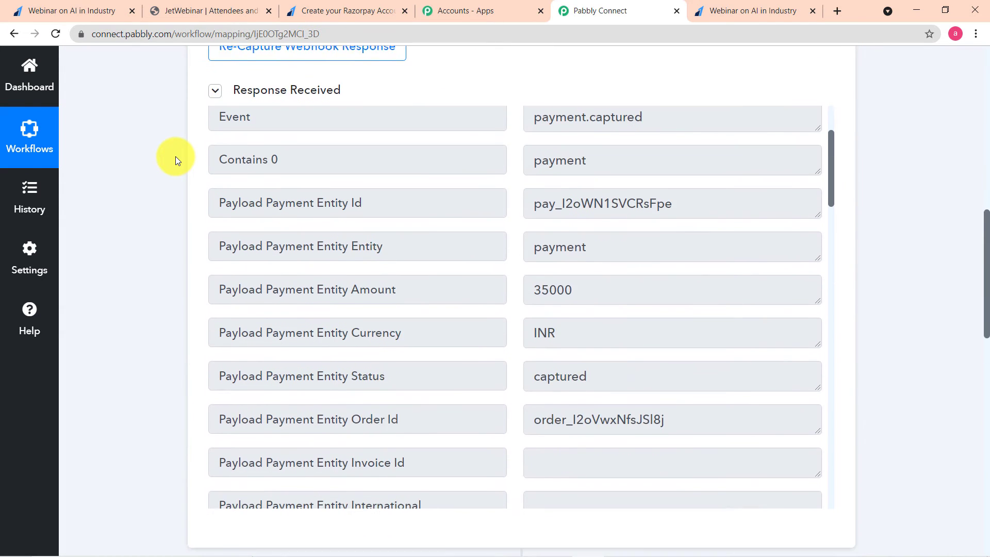
scroll(370, 113, "down", 5)
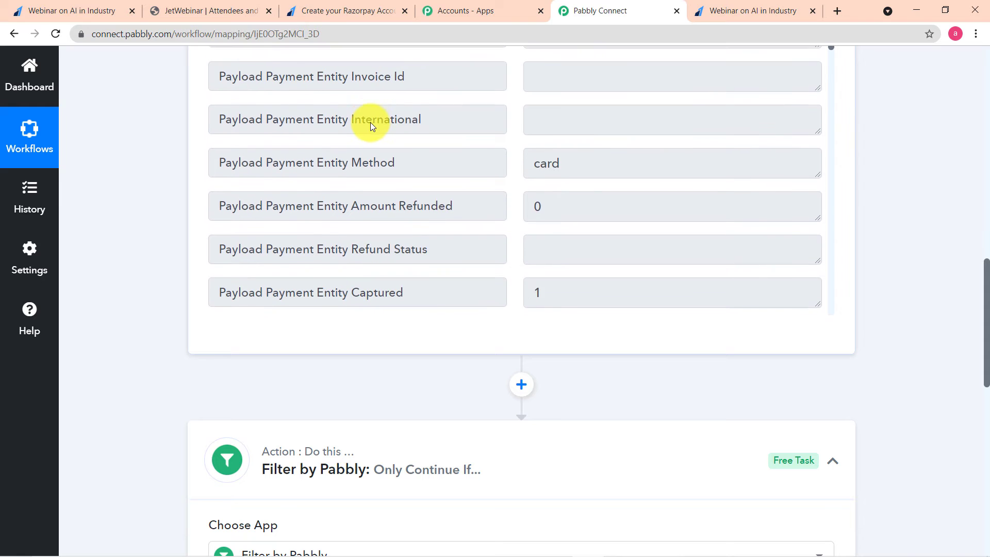
scroll(371, 122, "down", 6)
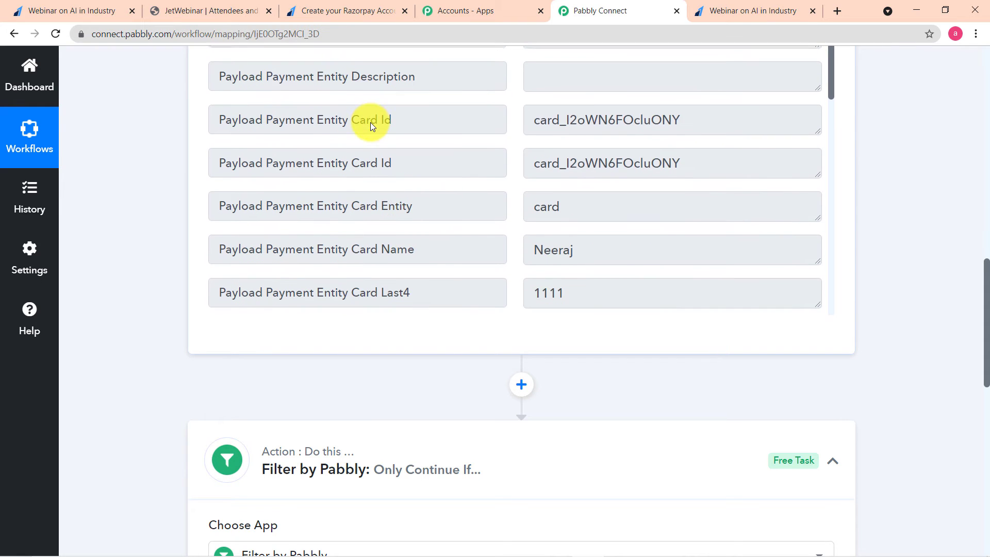
scroll(371, 122, "down", 10)
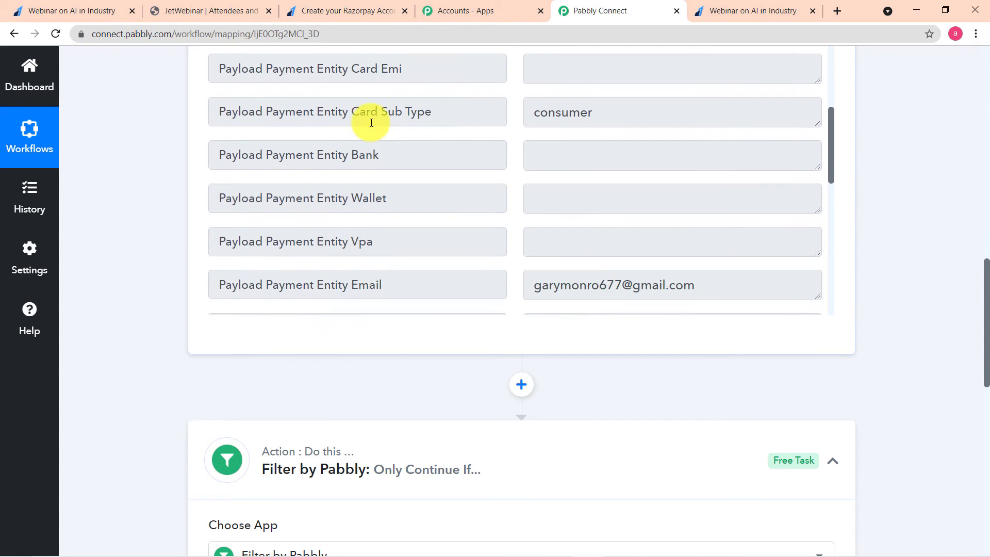
scroll(371, 122, "up", 2)
scroll(370, 122, "down", 2)
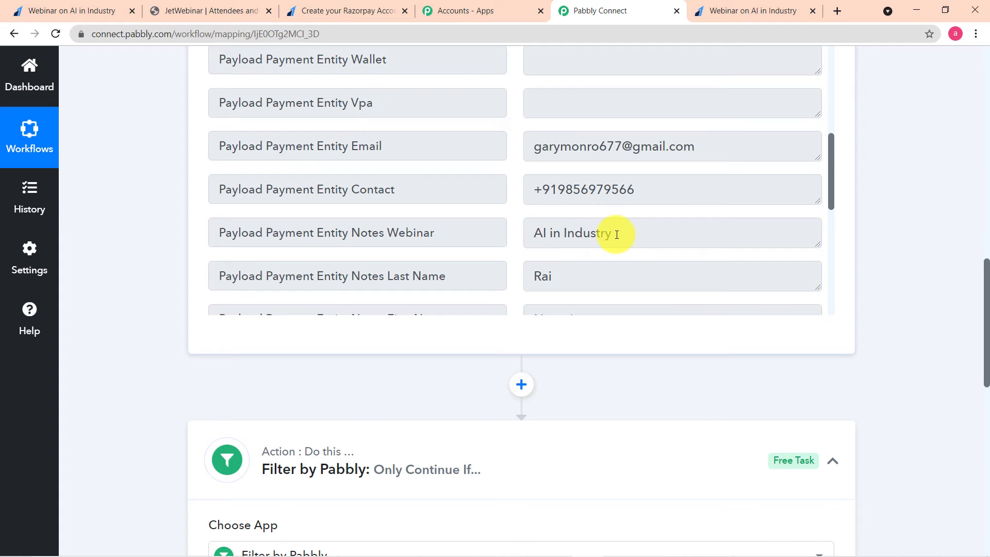
scroll(286, 261, "down", 1)
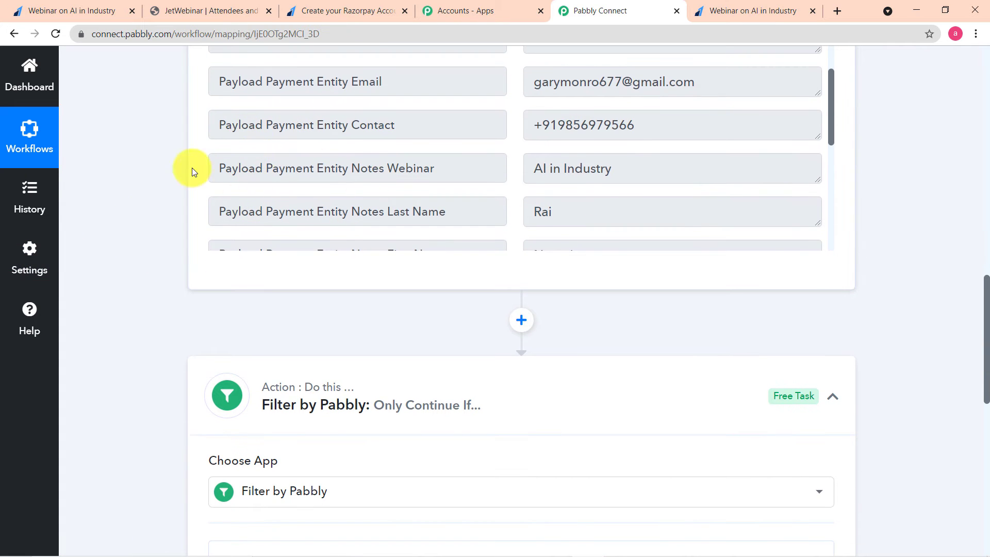
scroll(214, 255, "down", 5)
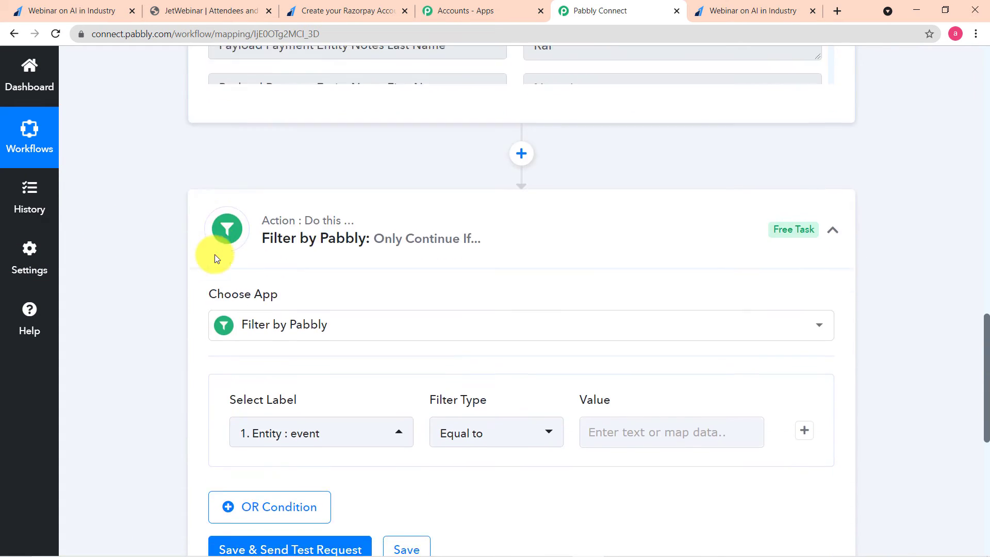
- Set the filter condition's label to Payload Payment Entity Notes Webinar and its filter type to Equal to
left_click(378, 273)
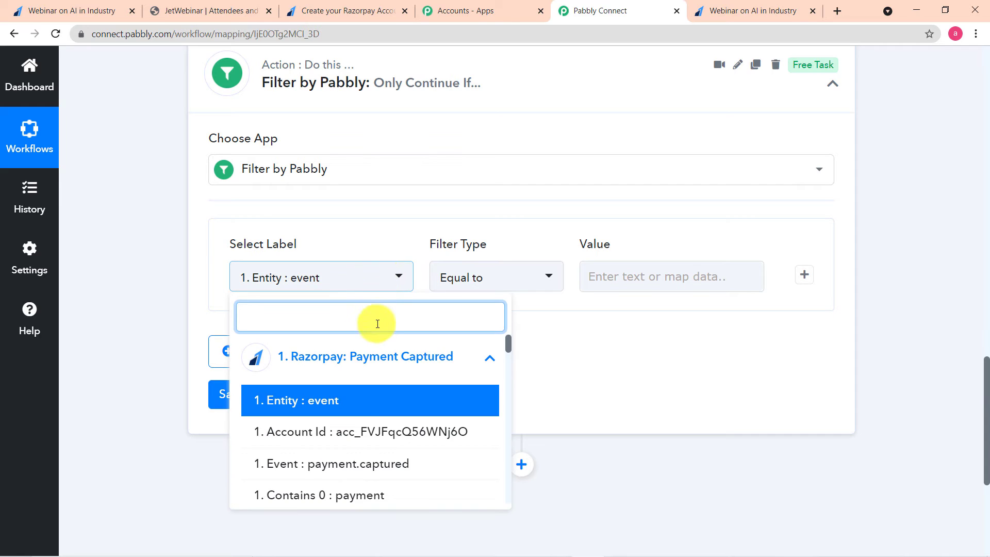
scroll(365, 408, "down", 2)
scroll(365, 408, "down", 7)
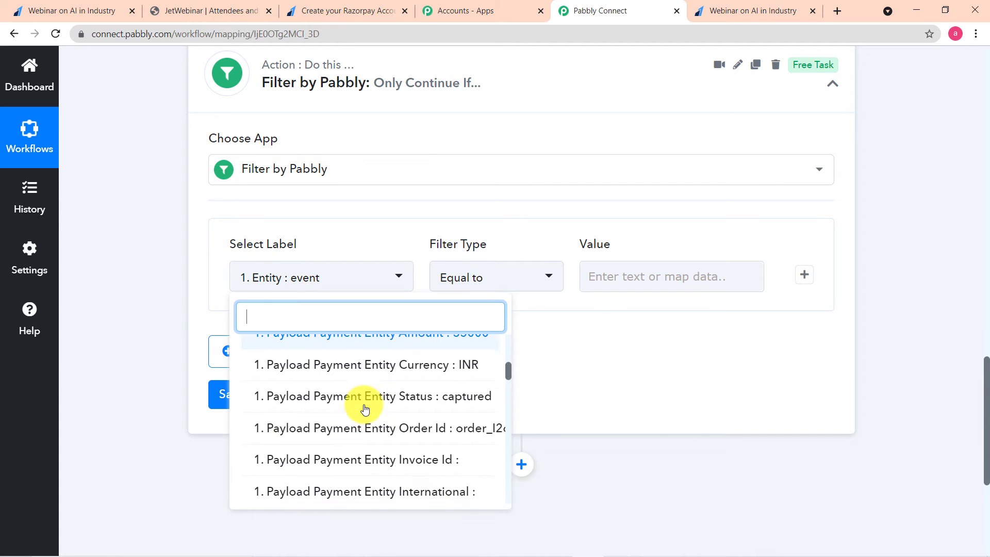
scroll(365, 409, "down", 7)
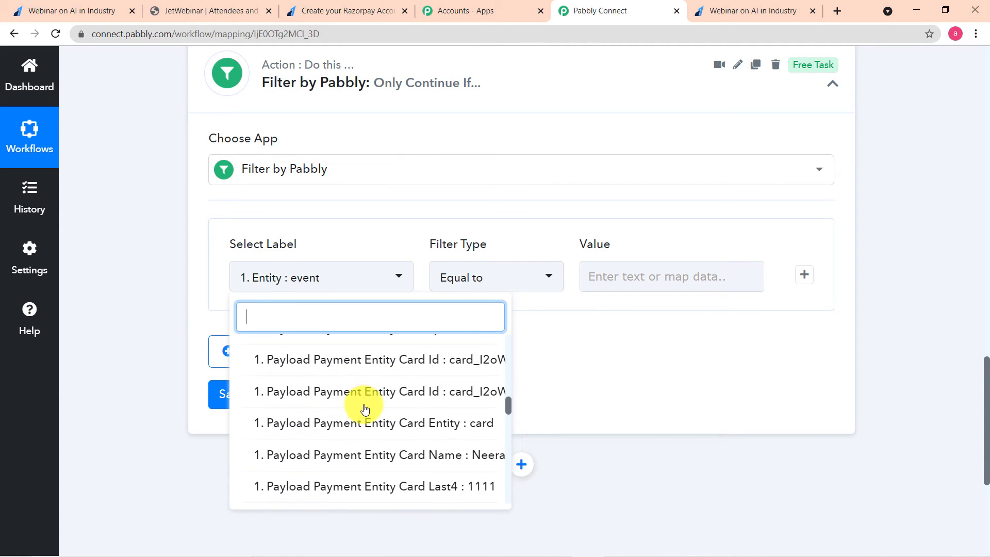
scroll(365, 409, "down", 7)
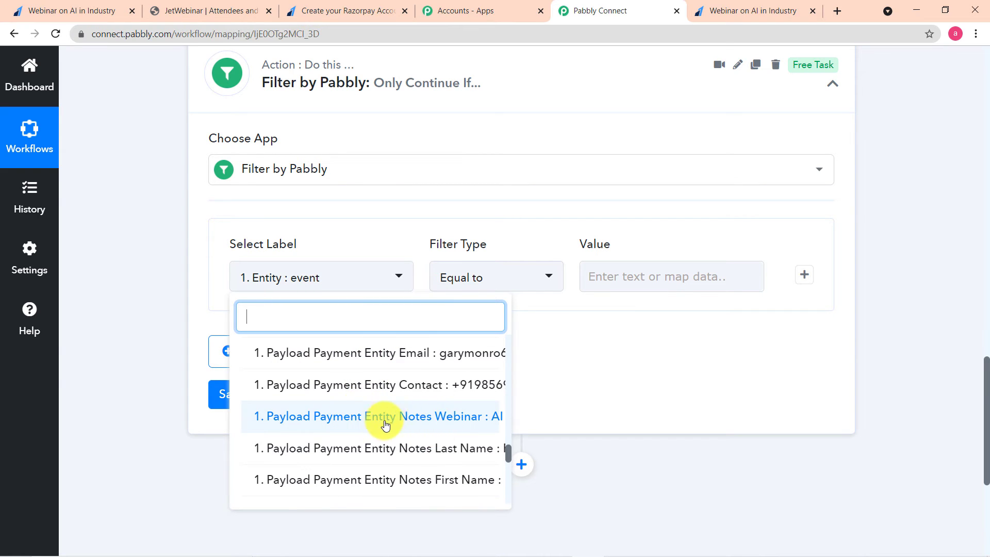
left_click(423, 417)
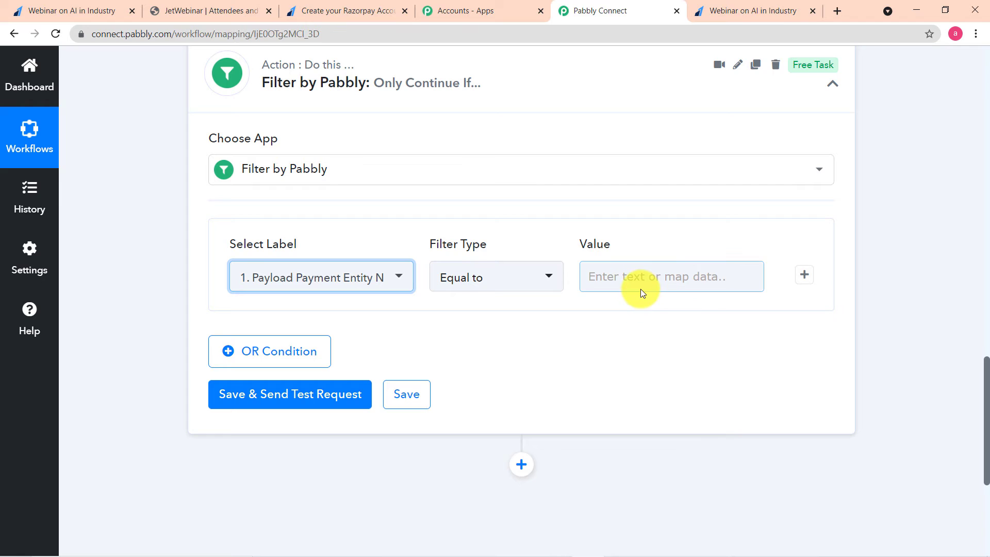
left_click(490, 292)
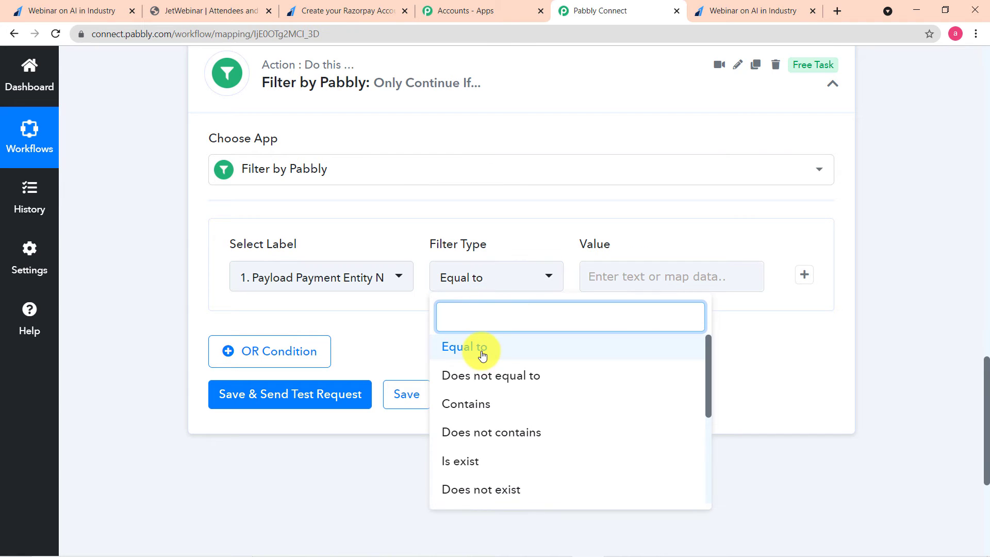
left_click(482, 355)
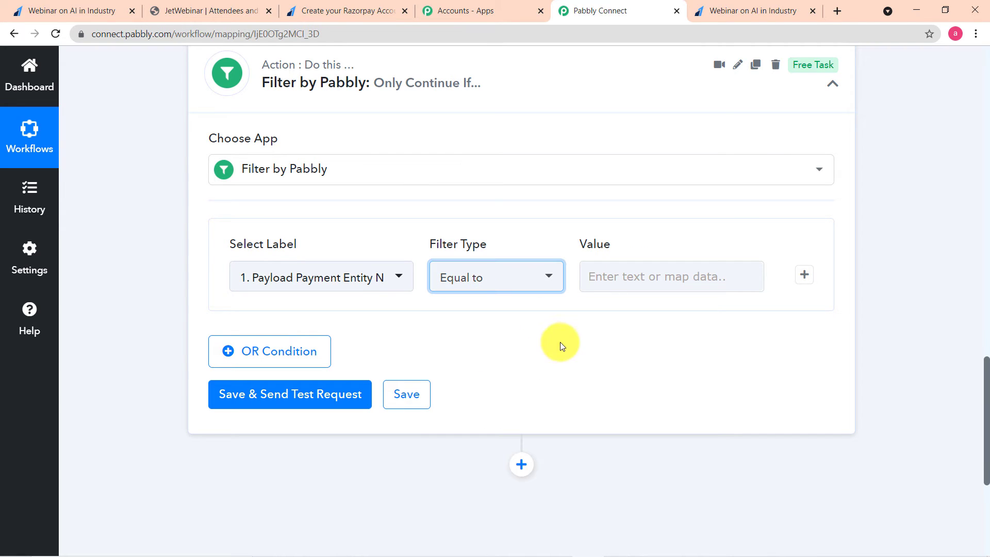
- Copy the webinar name AI in Industry from the trigger's webhook response into the filter condition's value
left_click(632, 283)
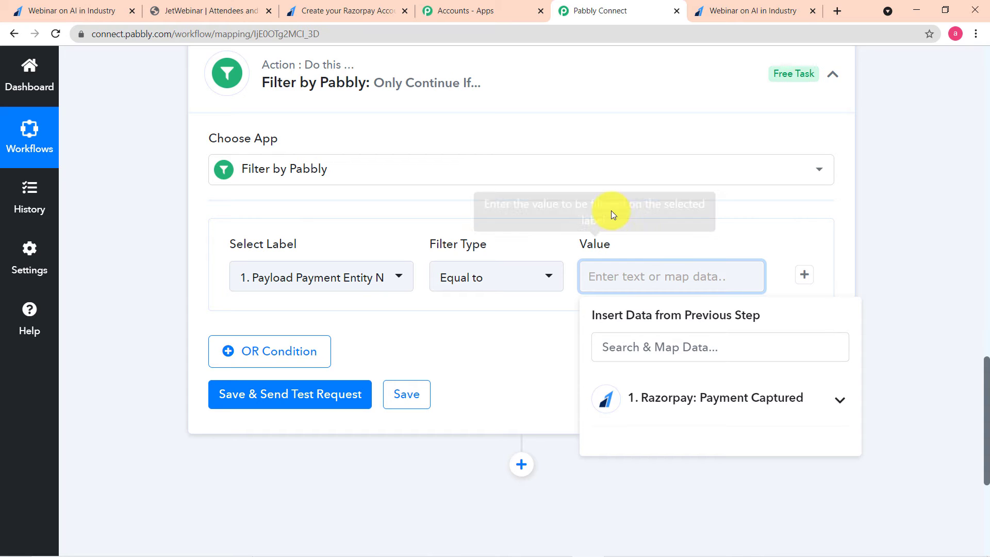
scroll(611, 210, "up", 7)
scroll(613, 213, "up", 2)
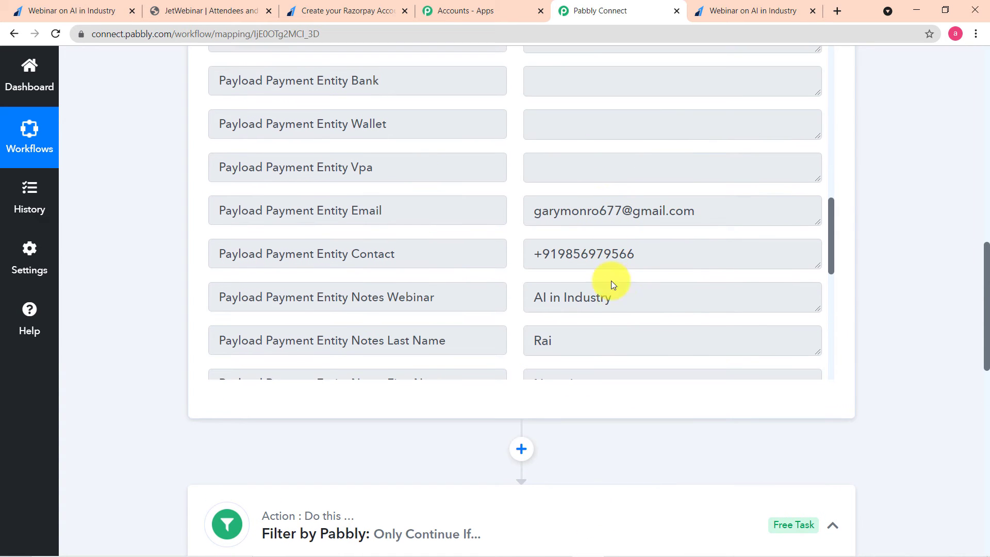
left_click_drag(611, 305, 533, 308)
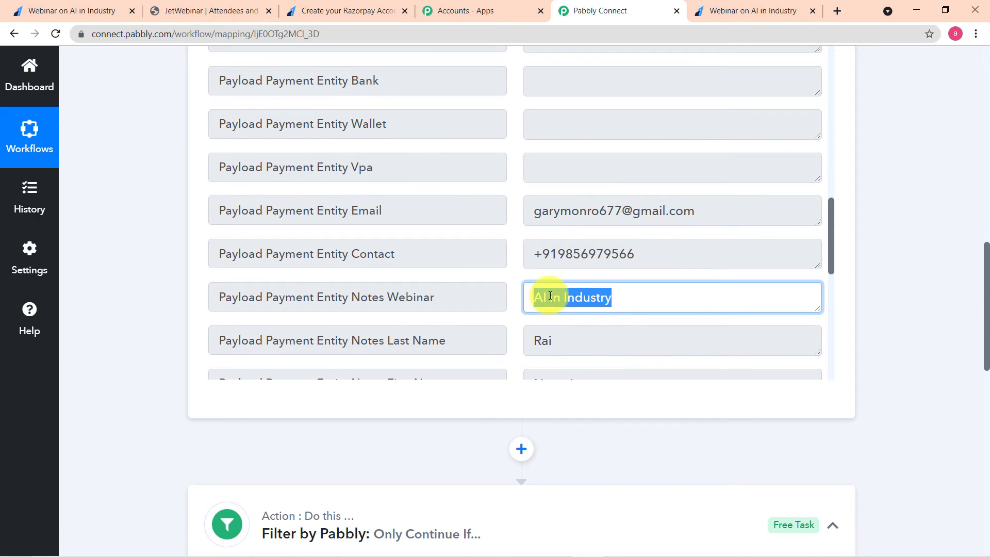
right_click(550, 297)
left_click(574, 312)
scroll(575, 313, "down", 8)
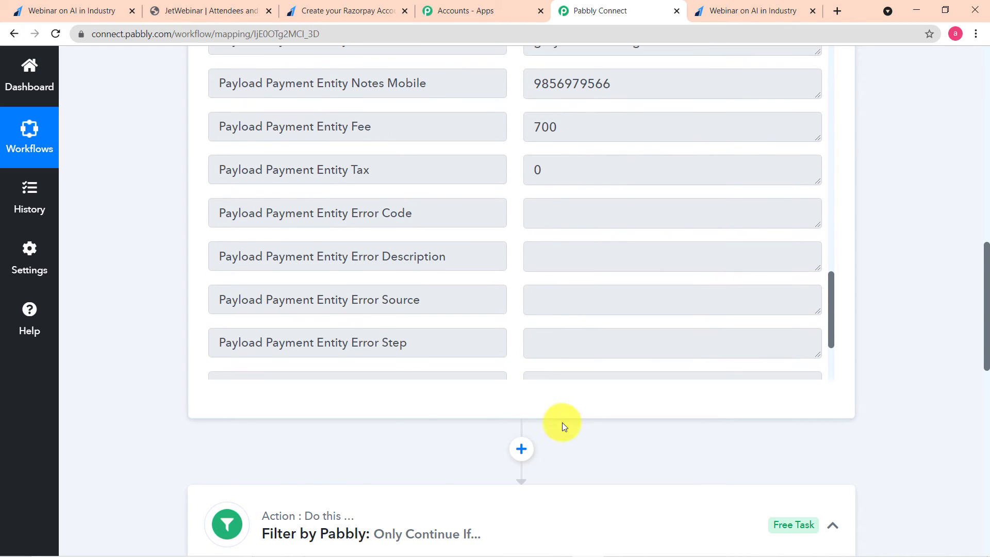
scroll(562, 423, "down", 8)
right_click(612, 213)
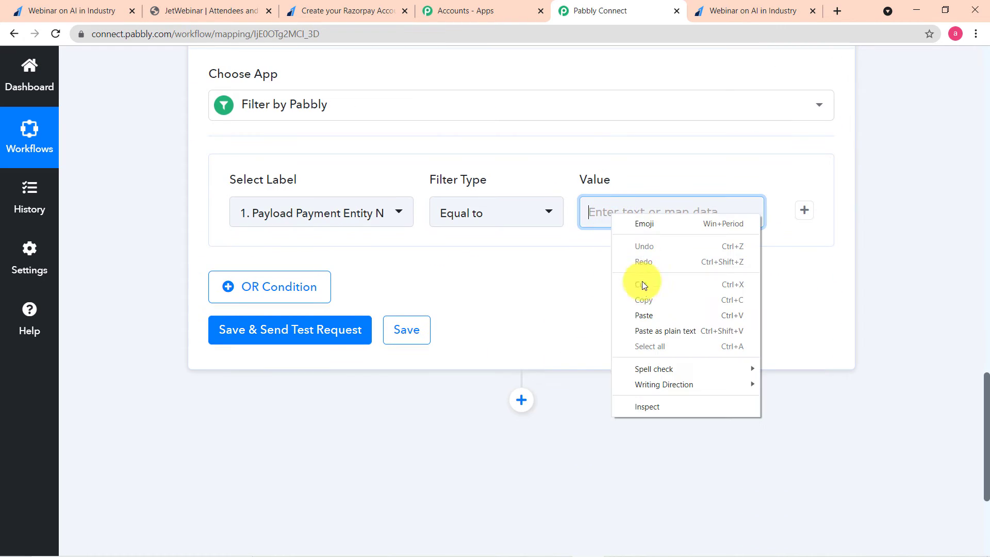
left_click(639, 312)
left_click(555, 292)
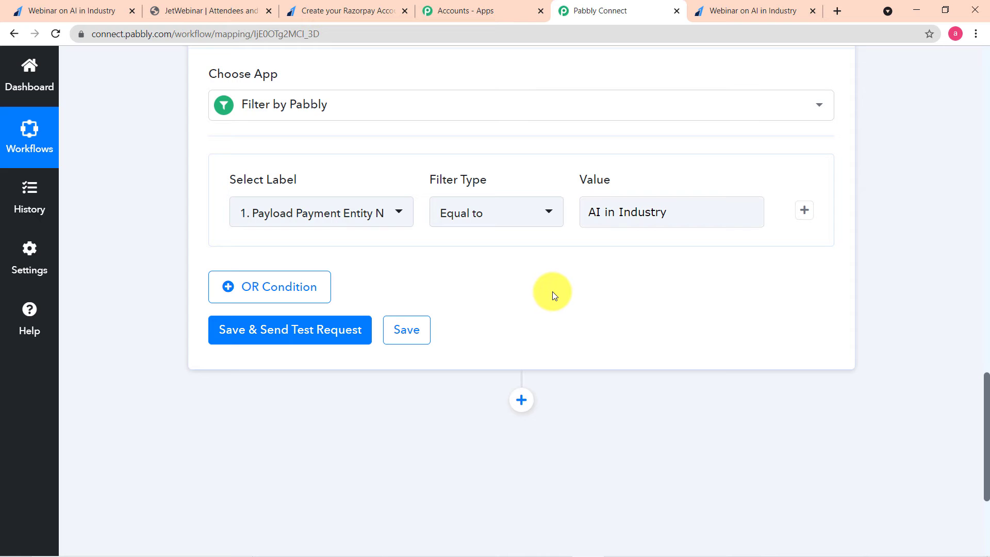
- Add a second condition to the filter and copy the Payload Payment Entity Amount value 35000 from the trigger's webhook response
left_click(803, 212)
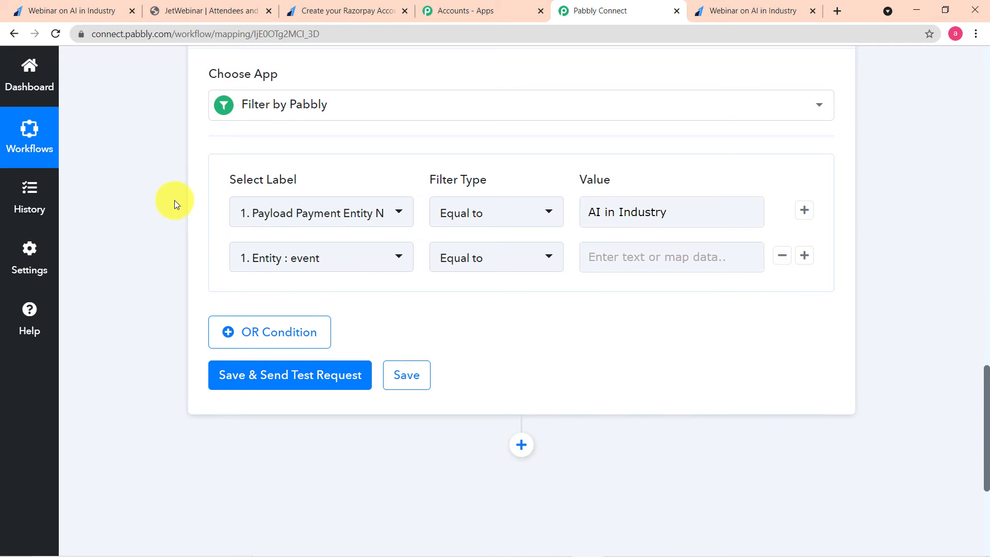
scroll(174, 200, "up", 10)
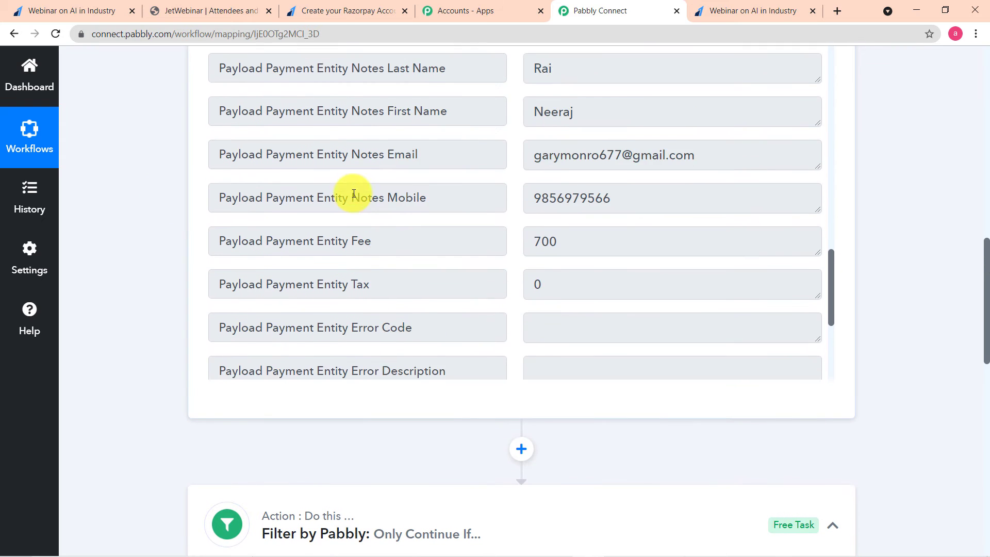
scroll(354, 194, "up", 12)
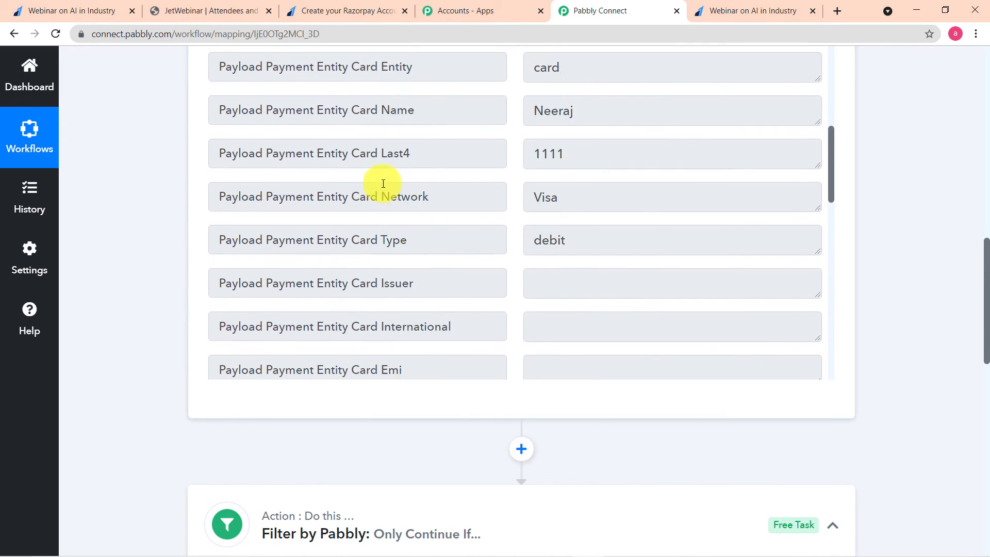
scroll(383, 184, "up", 15)
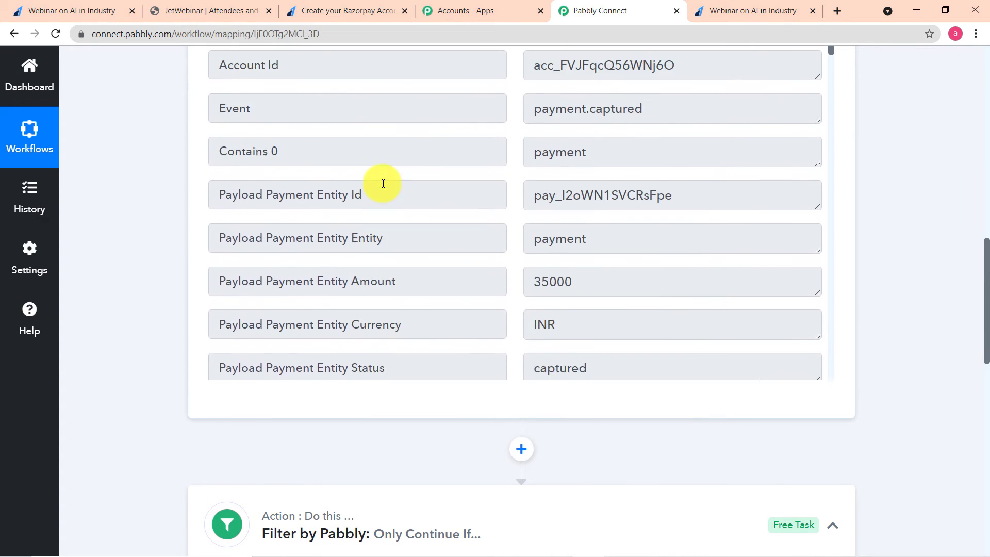
scroll(383, 183, "down", 1)
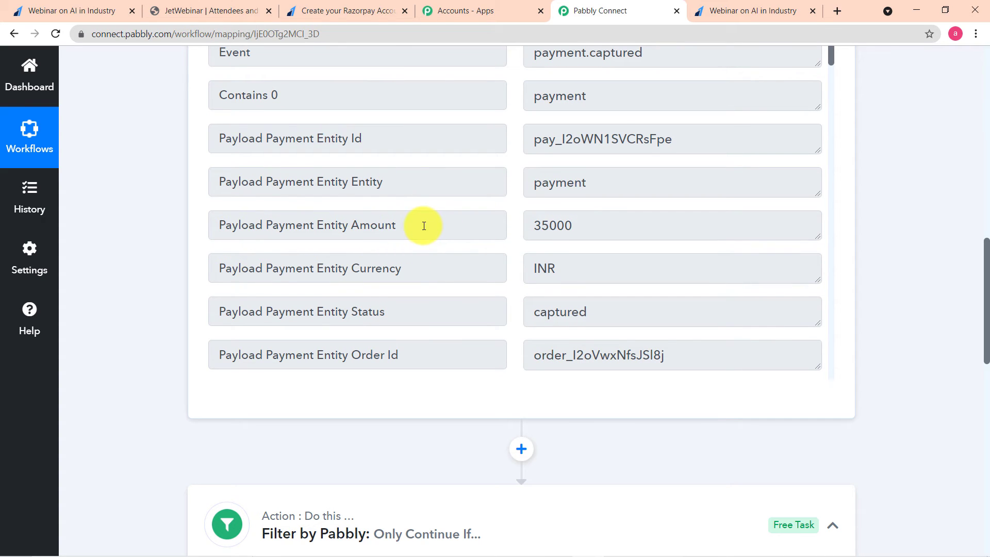
scroll(215, 256, "down", 3)
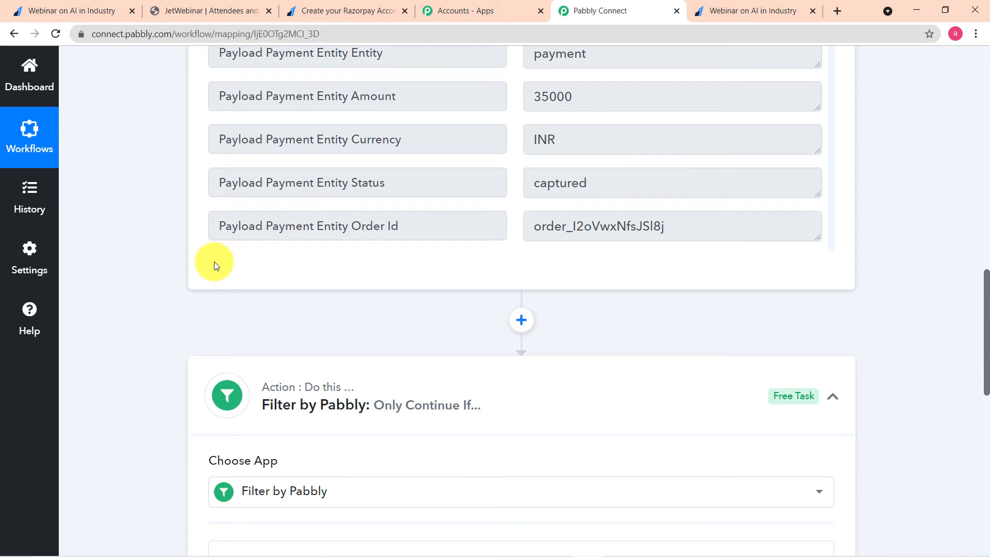
left_click_drag(570, 100, 546, 106)
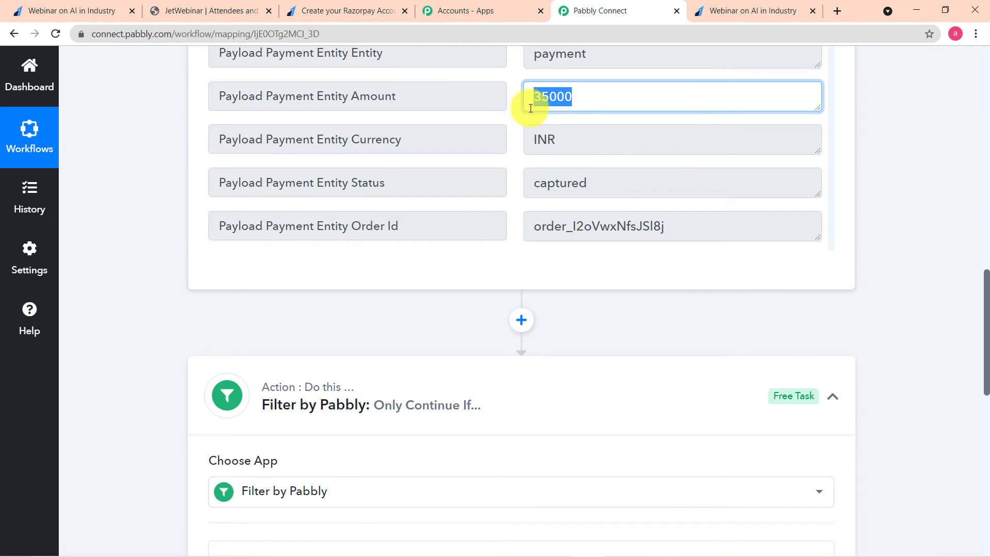
right_click(560, 102)
left_click(564, 117)
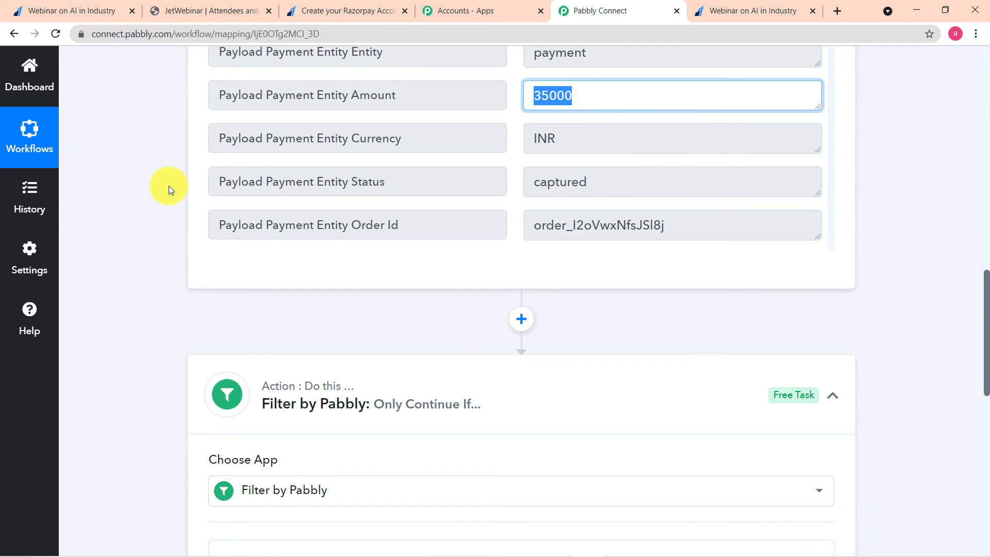
- Set the second filter condition's label to Payload Payment Entity Amount from the trigger data
scroll(165, 186, "down", 6)
scroll(165, 186, "down", 2)
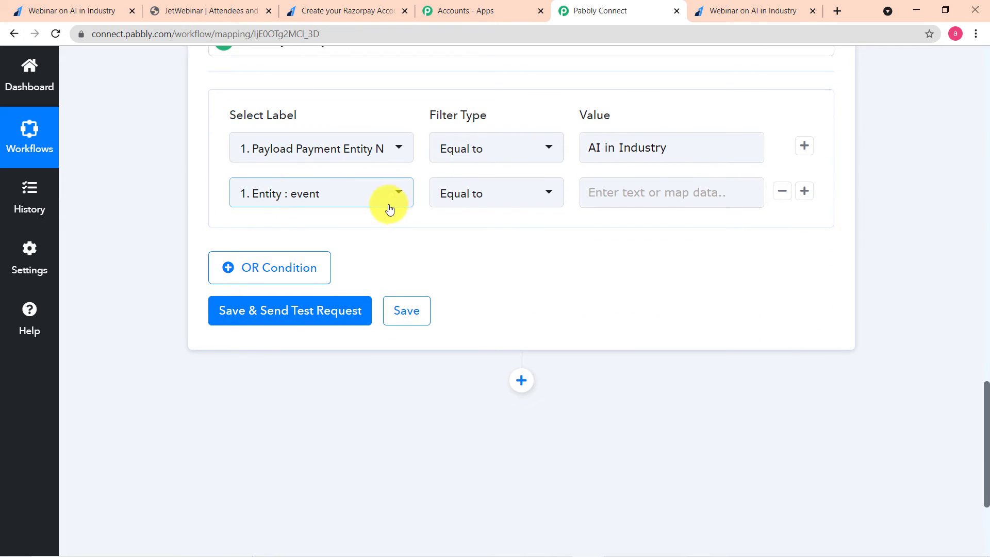
left_click(358, 206)
left_click(338, 275)
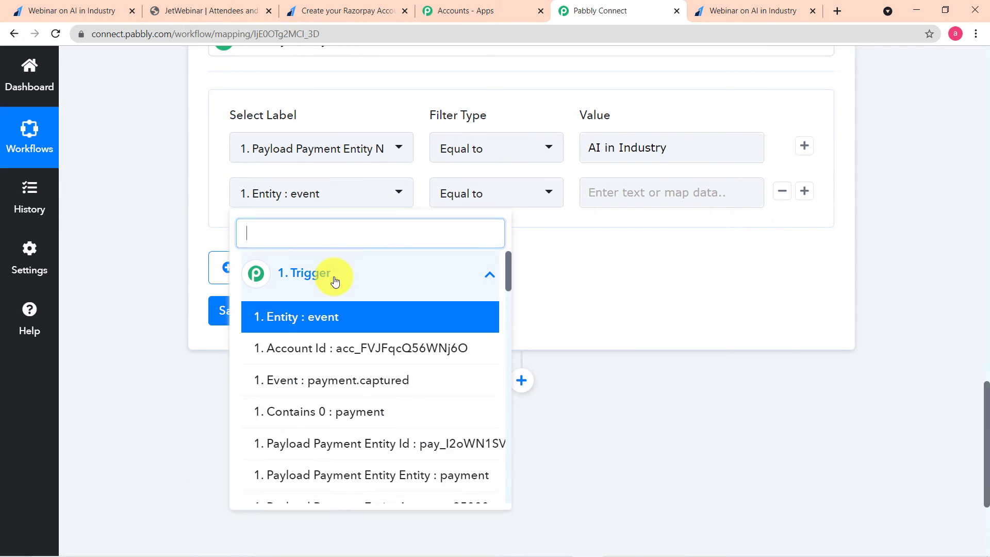
scroll(325, 349, "down", 1)
scroll(324, 349, "down", 2)
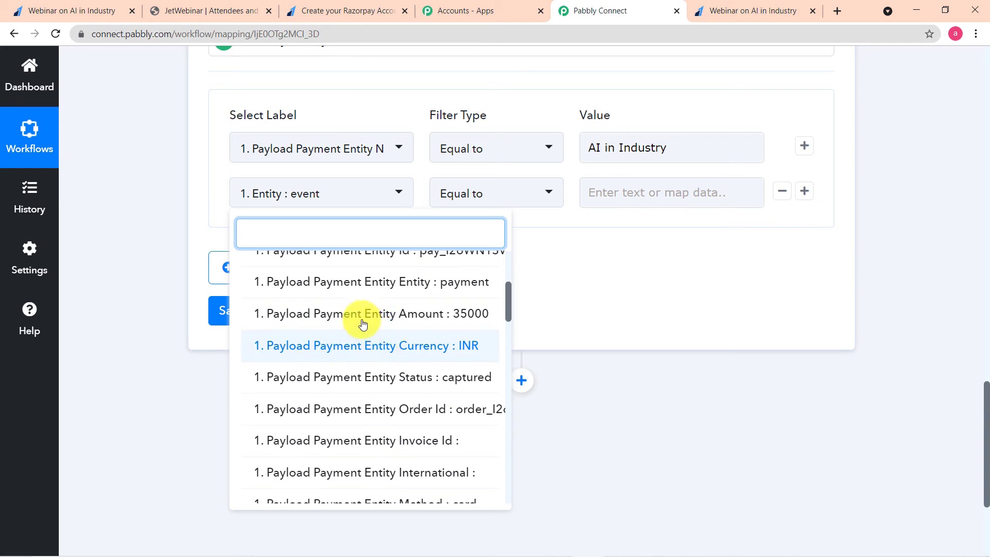
left_click(424, 320)
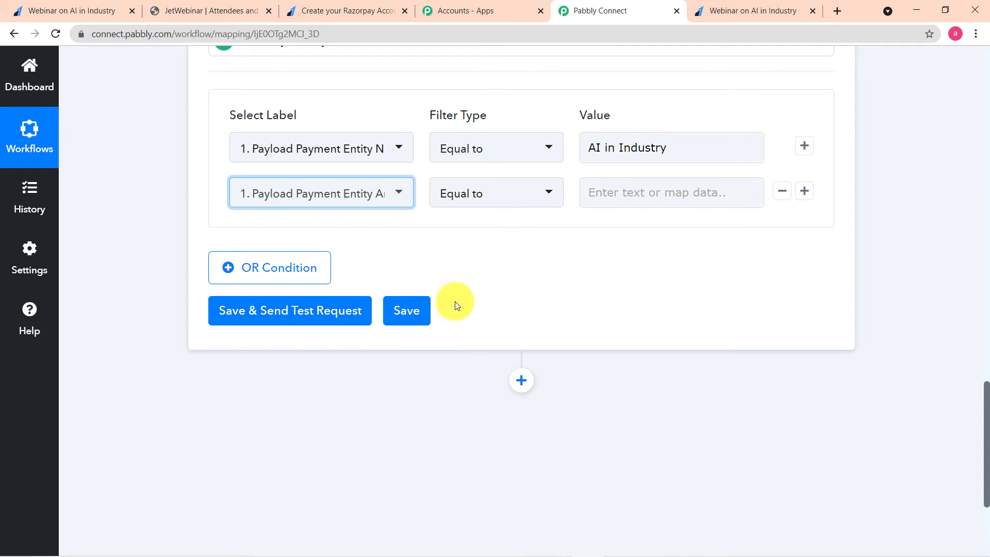
- Paste the copied amount 35000 into the second filter condition's value
left_click(674, 194)
right_click(658, 207)
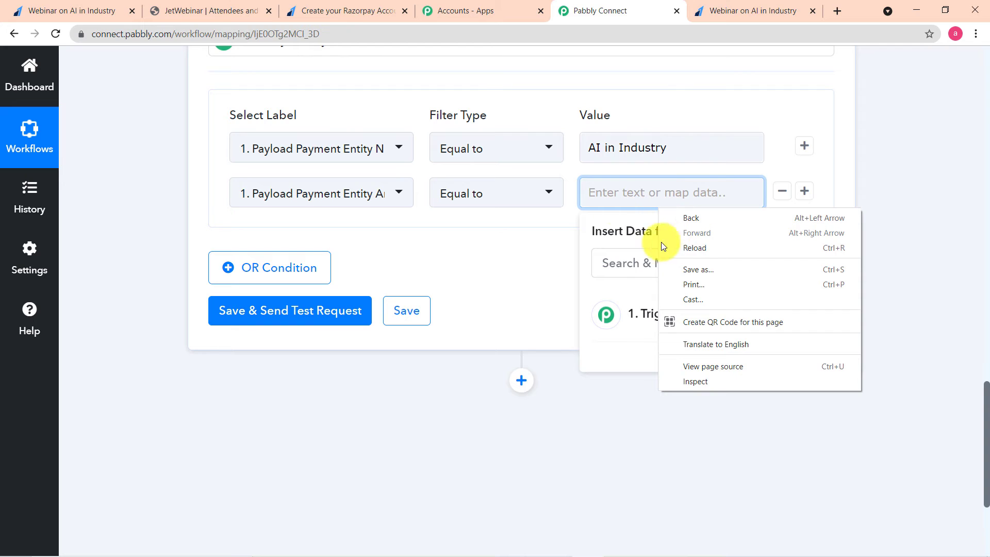
right_click(615, 194)
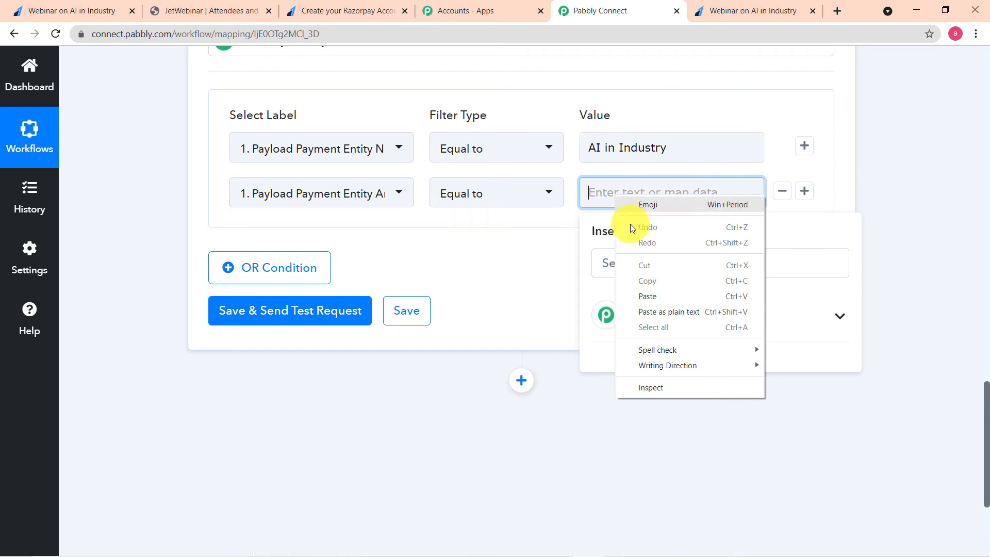
left_click(636, 296)
left_click(514, 265)
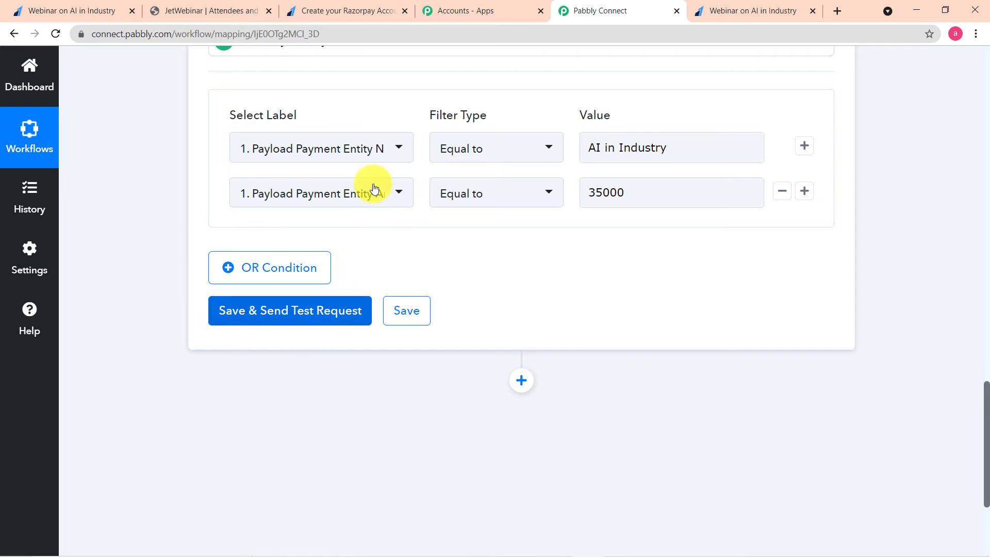
- Save the filter with both conditions and send a test request
scroll(158, 271, "up", 3)
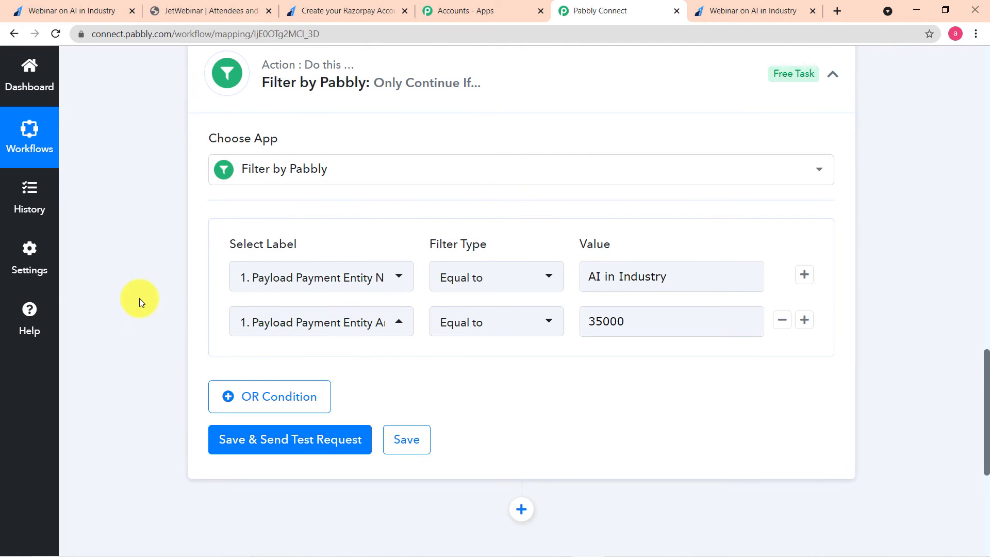
scroll(140, 301, "down", 1)
left_click(270, 381)
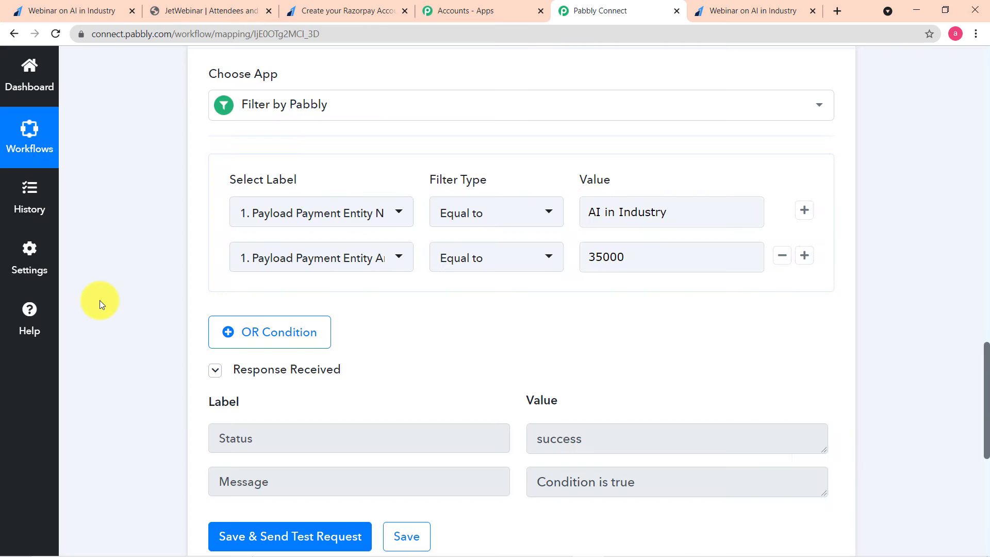
scroll(100, 300, "down", 1)
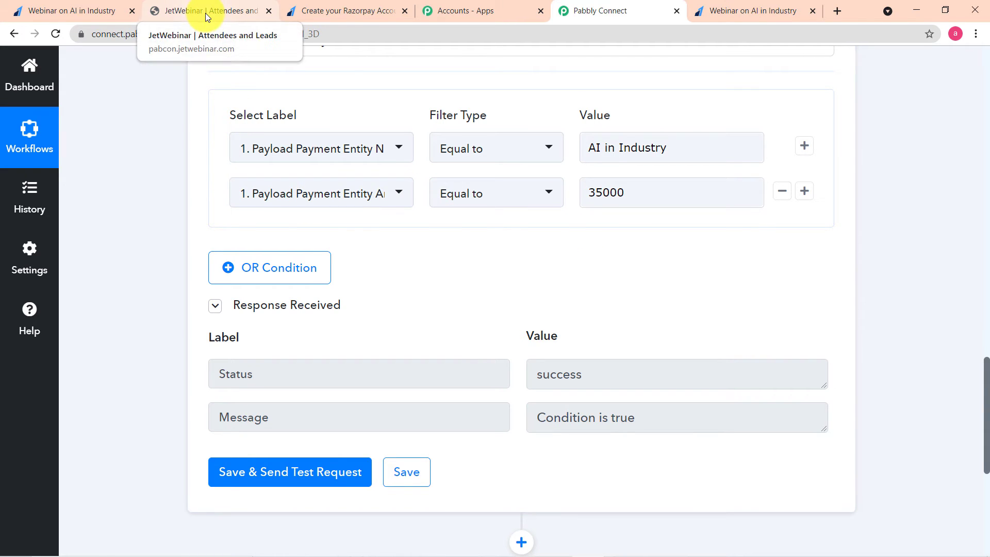
- Add an action after the filter using the JetWebinar app with the Add Webinar Registrant event
scroll(186, 241, "down", 1)
scroll(187, 240, "down", 2)
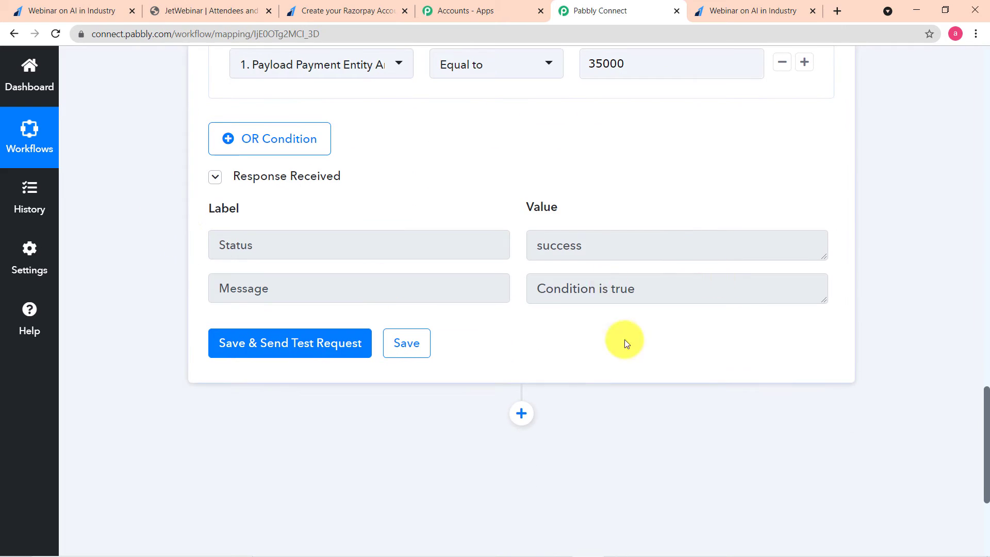
scroll(432, 352, "down", 4)
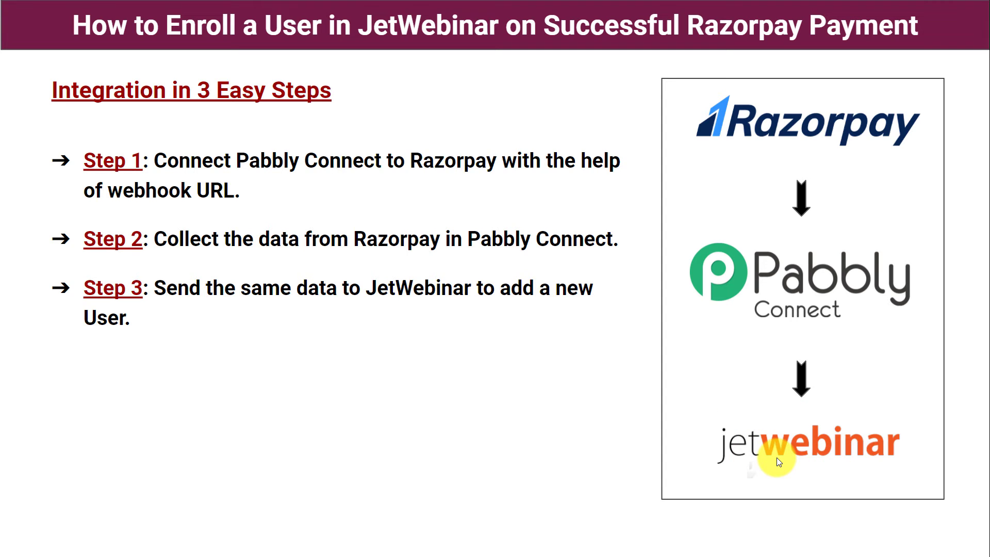
key("alt+Tab")
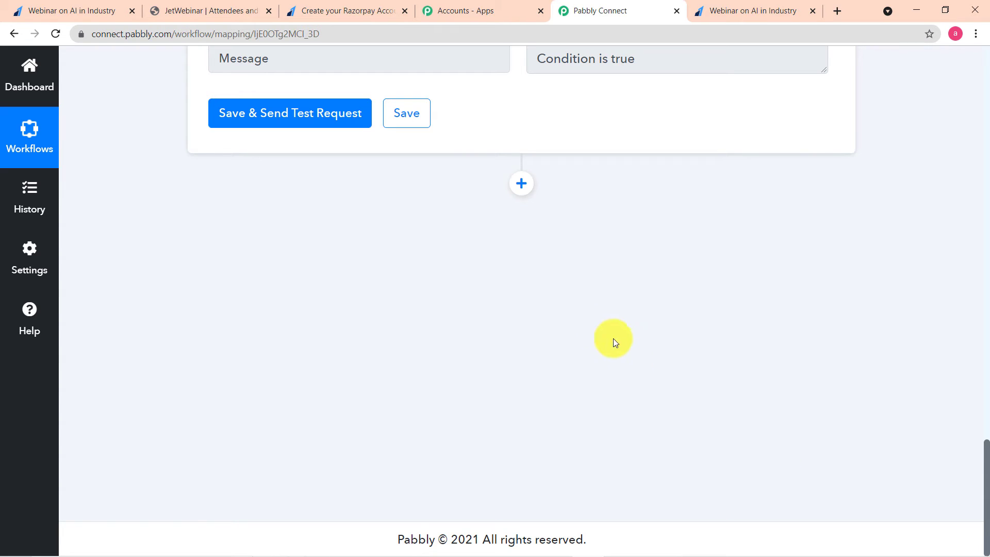
left_click(522, 183)
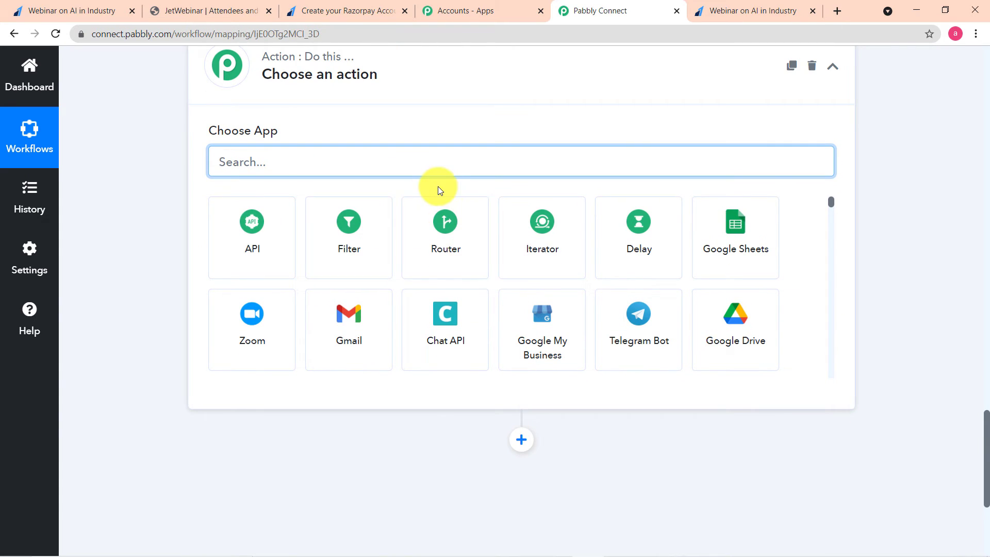
type("j")
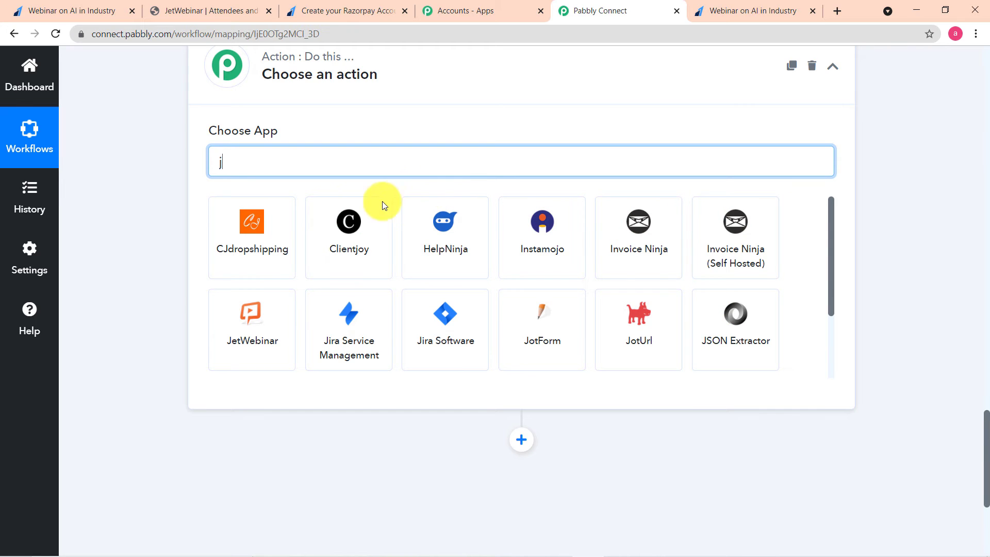
left_click(261, 335)
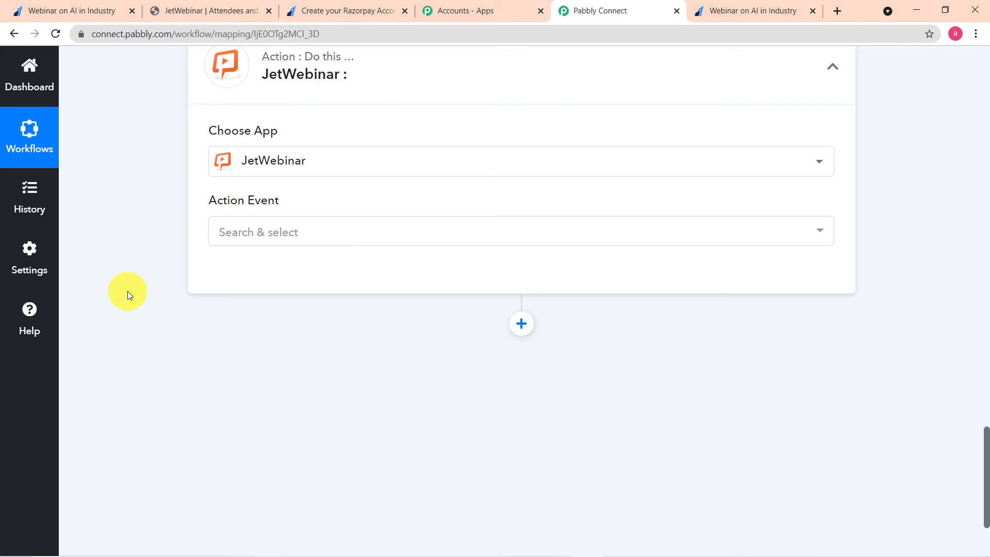
left_click(361, 232)
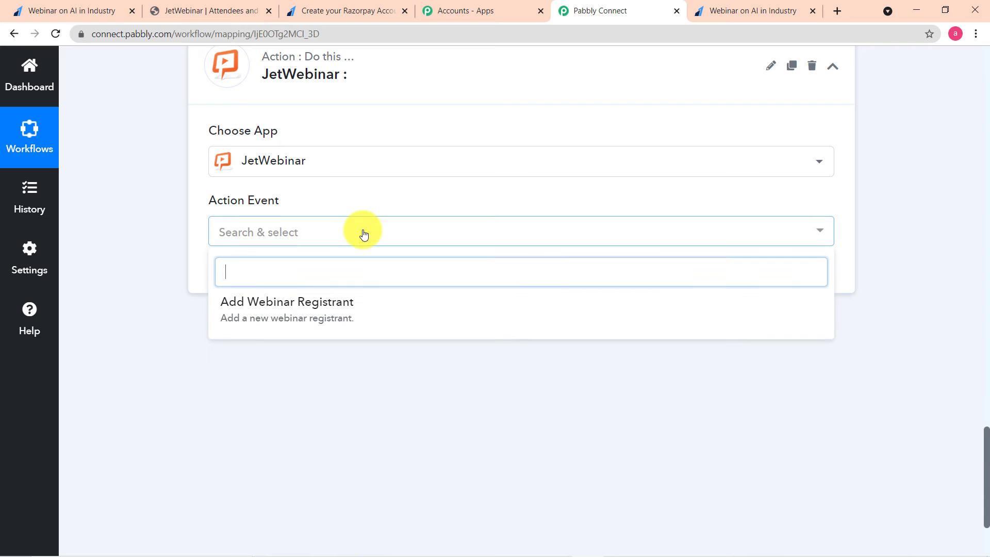
left_click(323, 308)
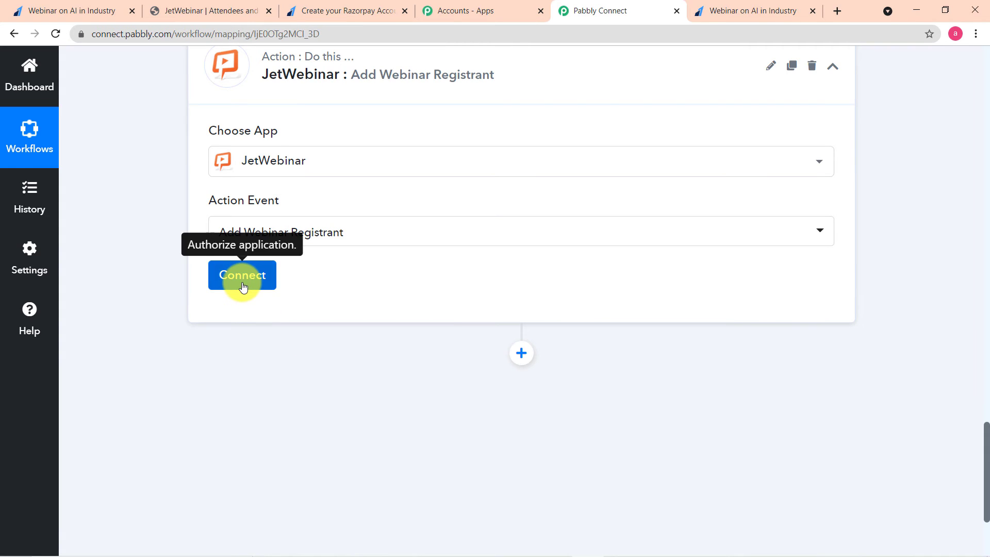
- Start authorizing JetWebinar for the action by adding a new connection
left_click(243, 285)
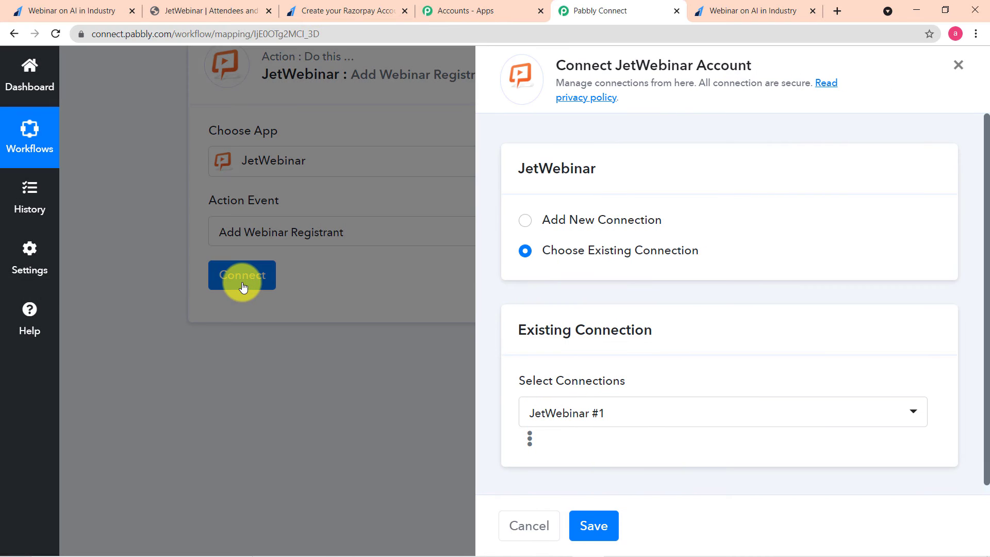
left_click(524, 222)
scroll(595, 250, "down", 3)
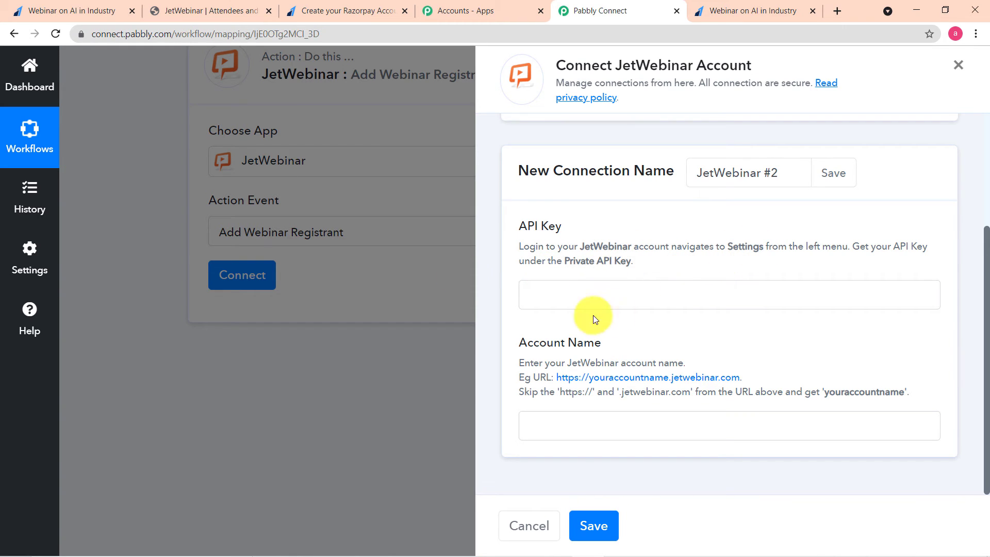
- Copy the private API key from the JetWebinar account settings and paste it into the new connection's API Key field in Pabbly Connect
left_click(227, 14)
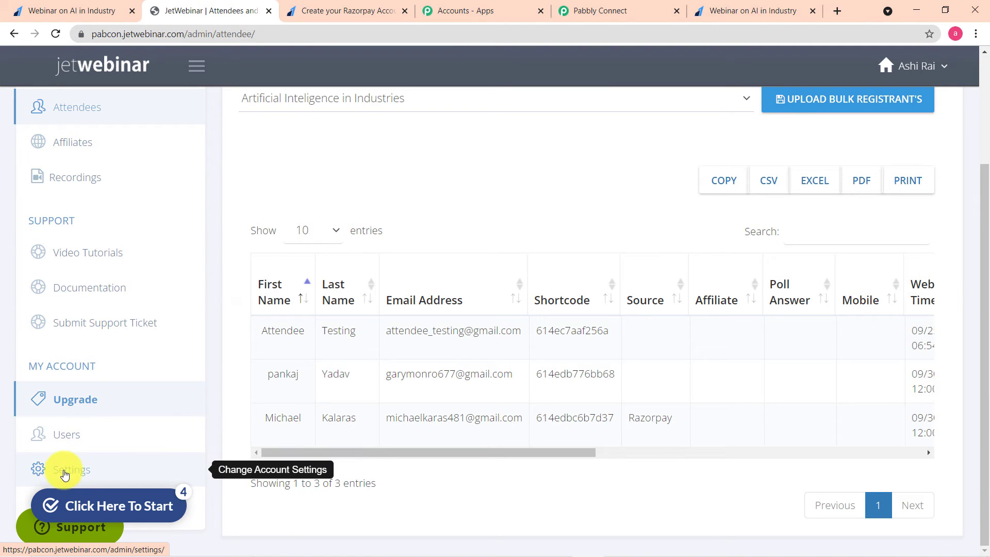
left_click(64, 474)
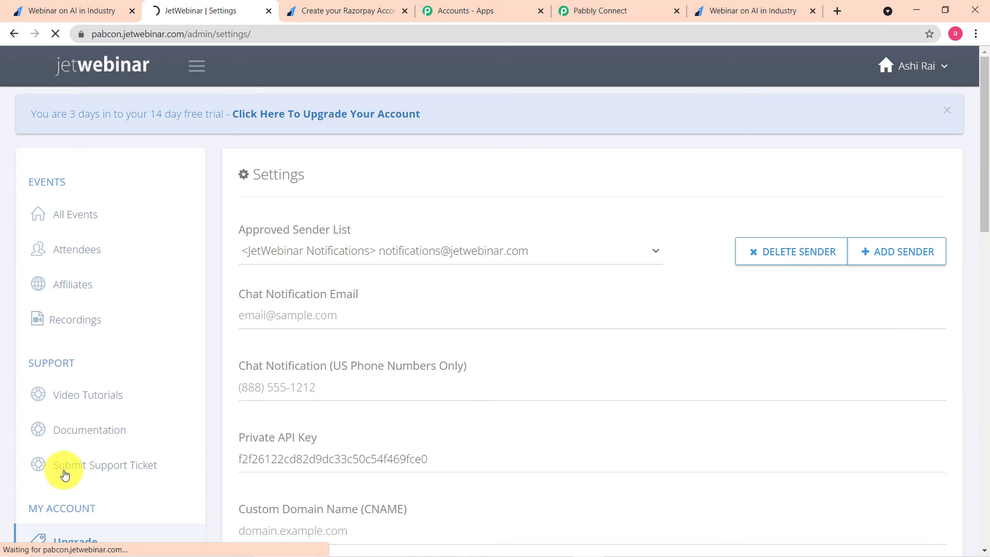
scroll(387, 346, "down", 1)
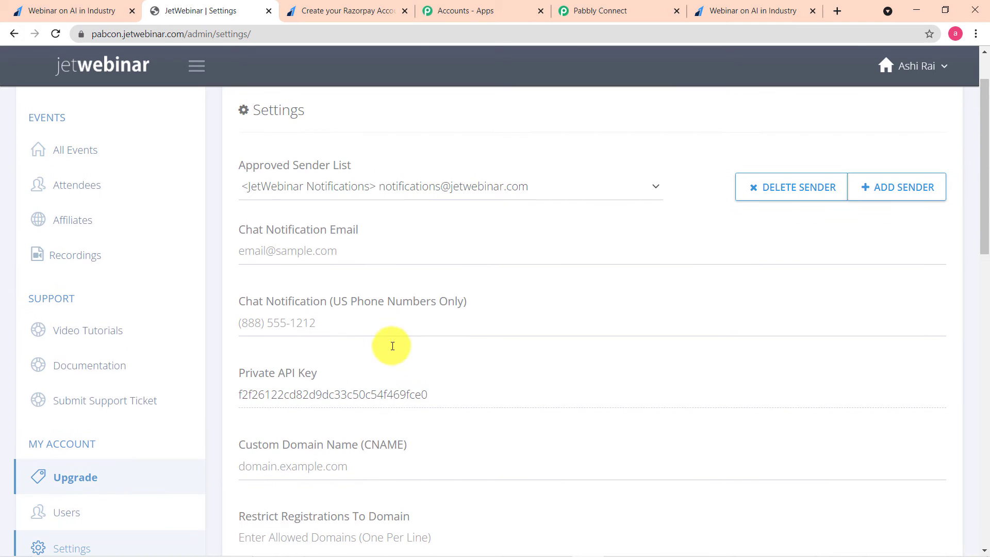
scroll(277, 373, "down", 1)
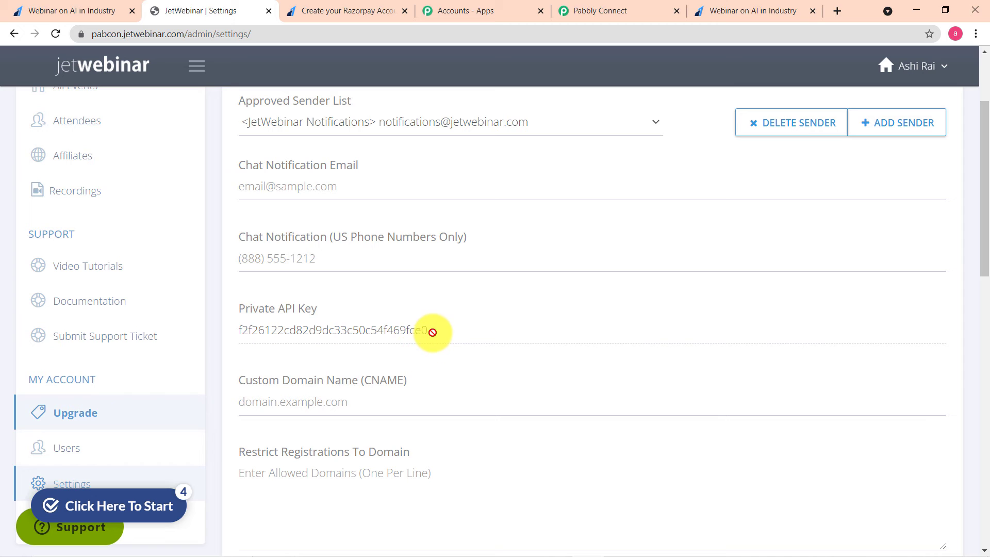
left_click_drag(429, 332, 249, 332)
right_click(249, 332)
left_click(270, 343)
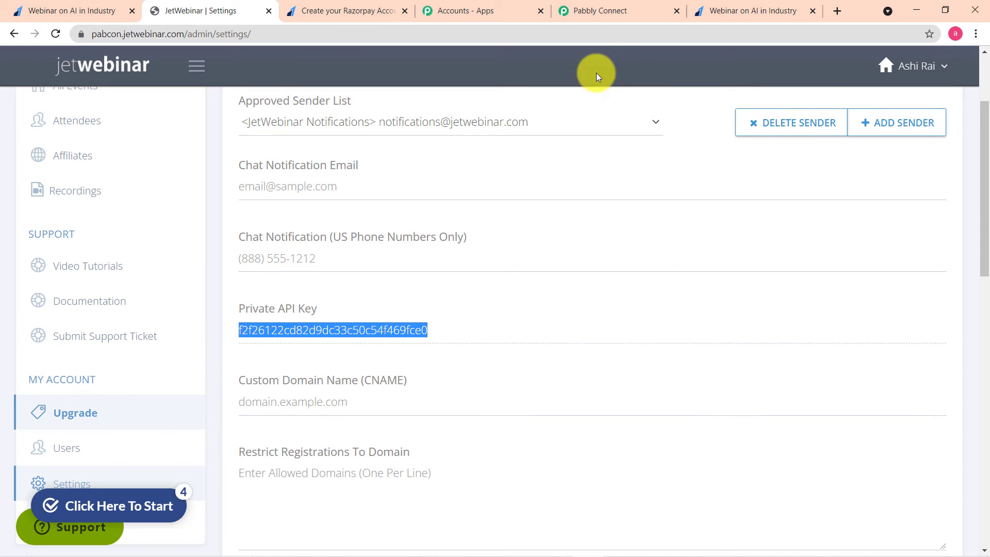
left_click(593, 11)
right_click(558, 298)
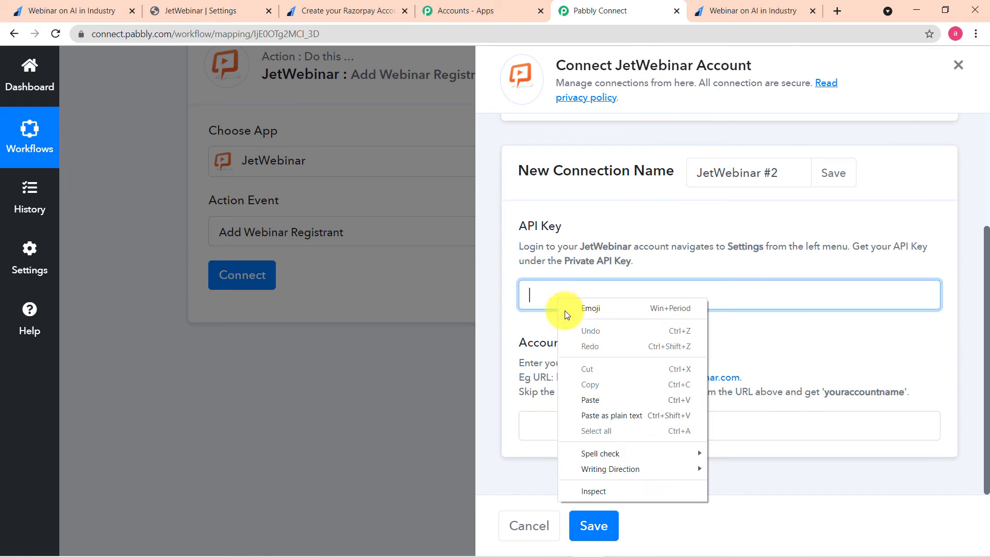
left_click(593, 398)
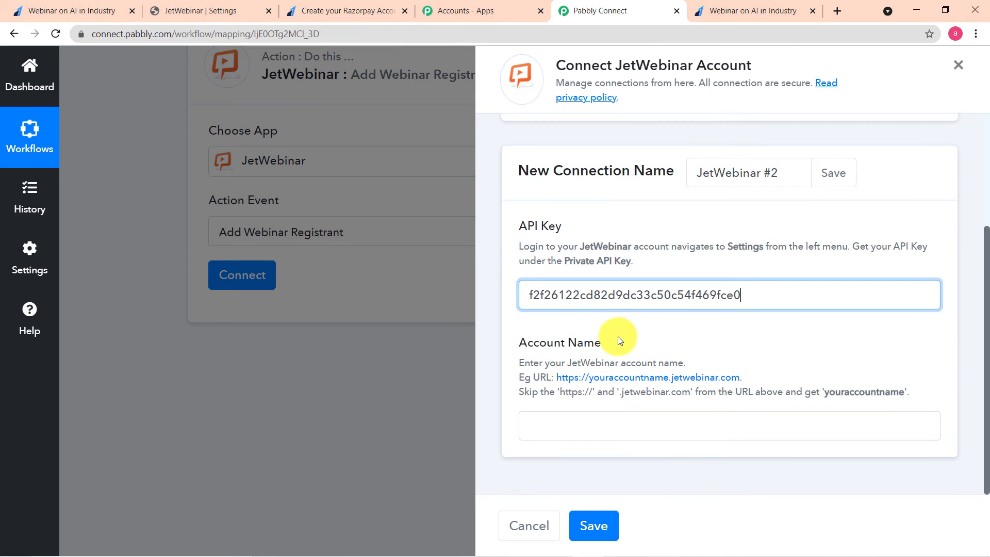
- Copy the account name pabcon from the JetWebinar site address into the connection's Account Name, and save the connection
left_click(213, 11)
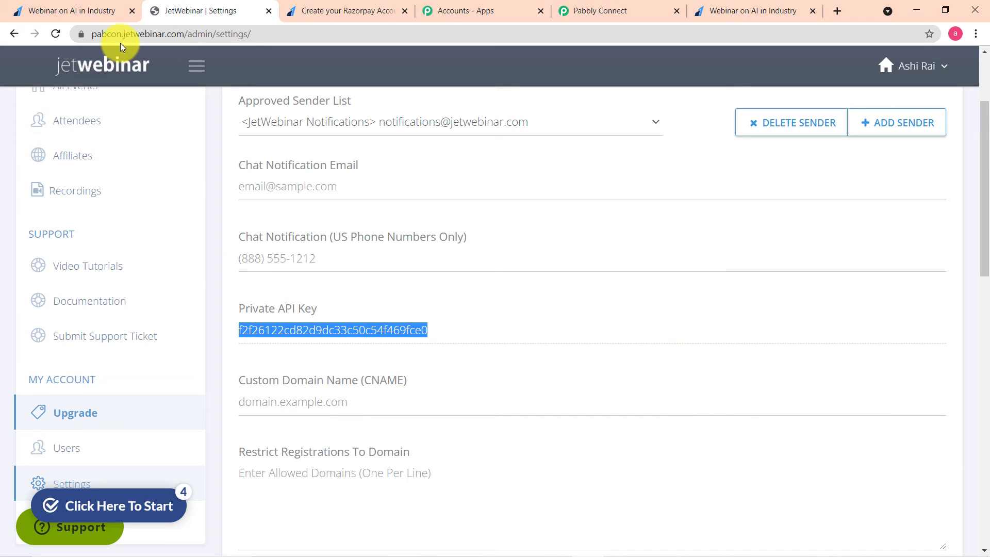
left_click_drag(122, 35, 91, 36)
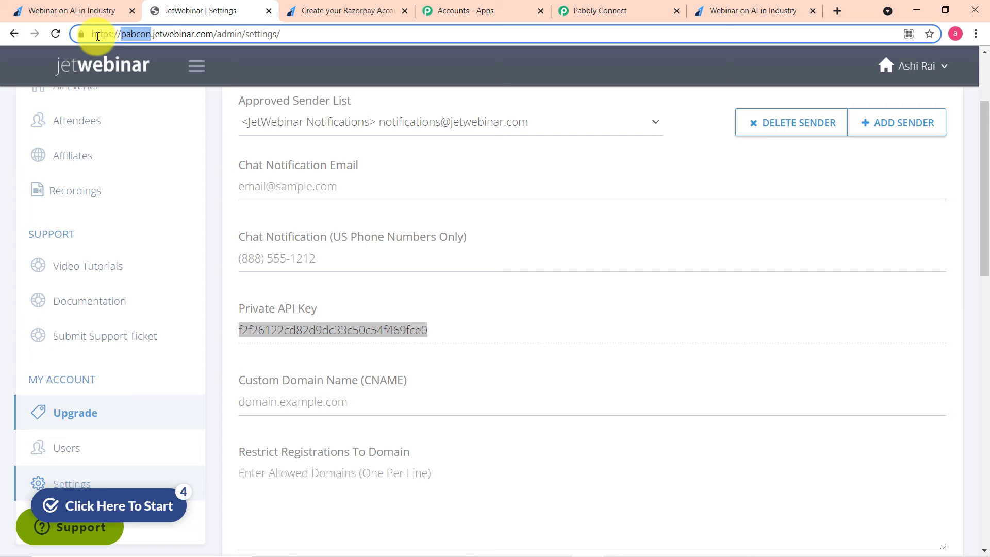
right_click(125, 31)
left_click(158, 102)
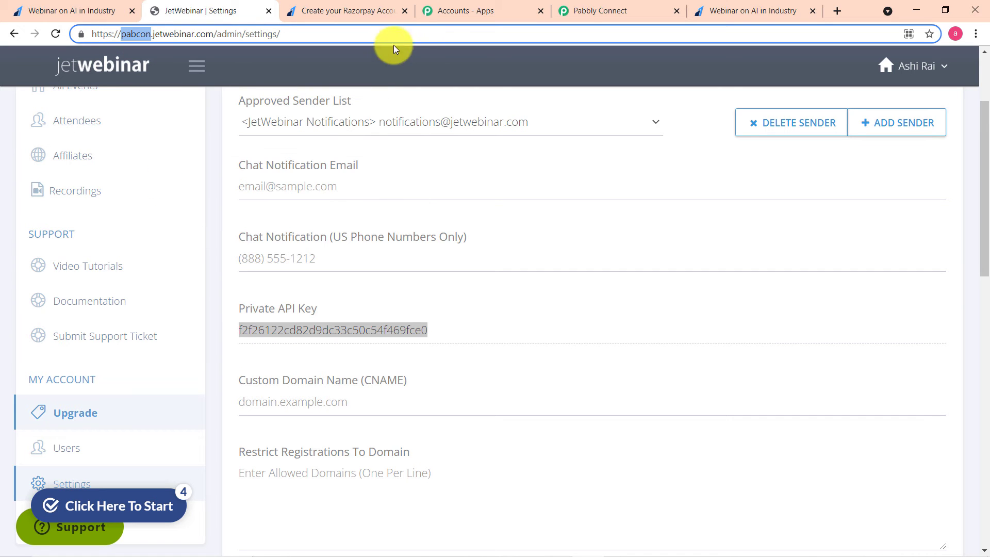
left_click(600, 14)
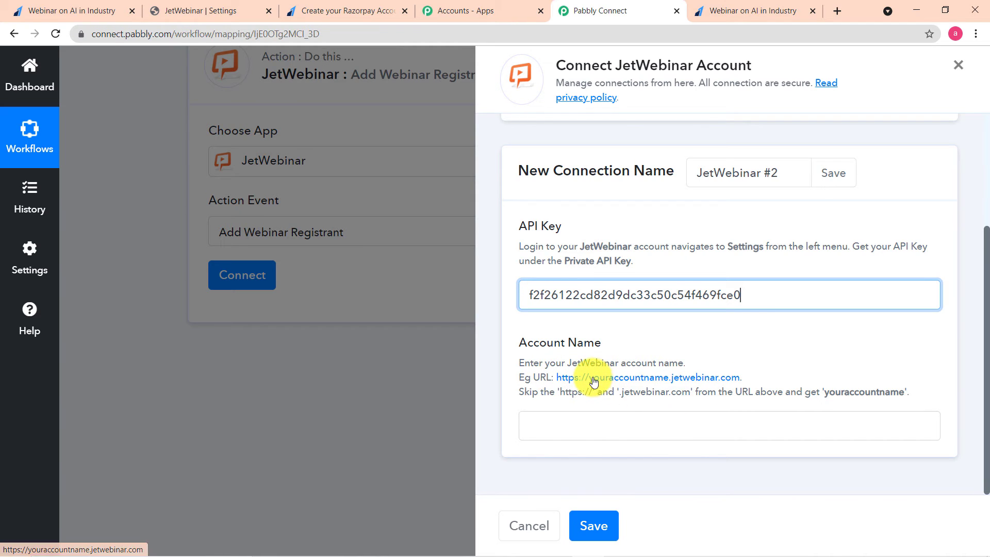
right_click(550, 419)
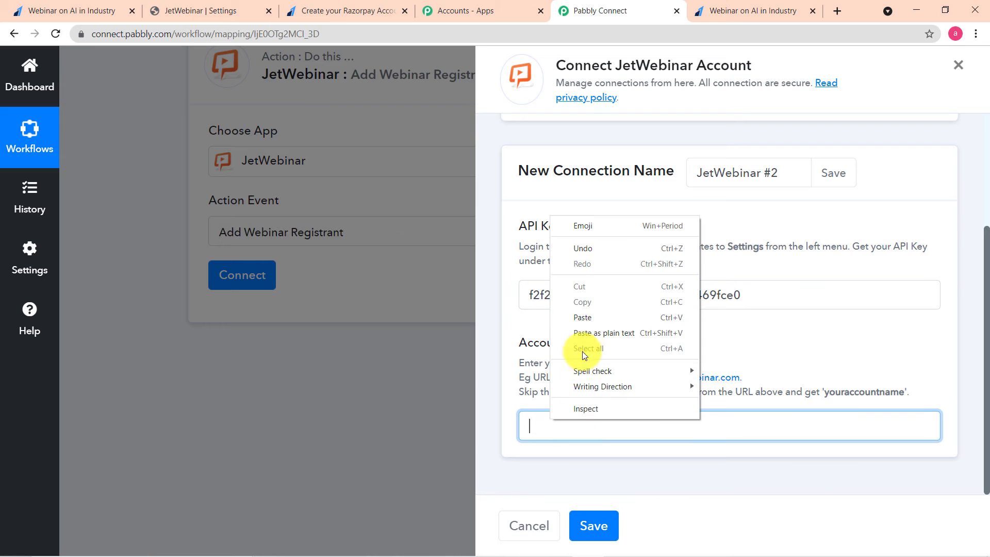
left_click(591, 314)
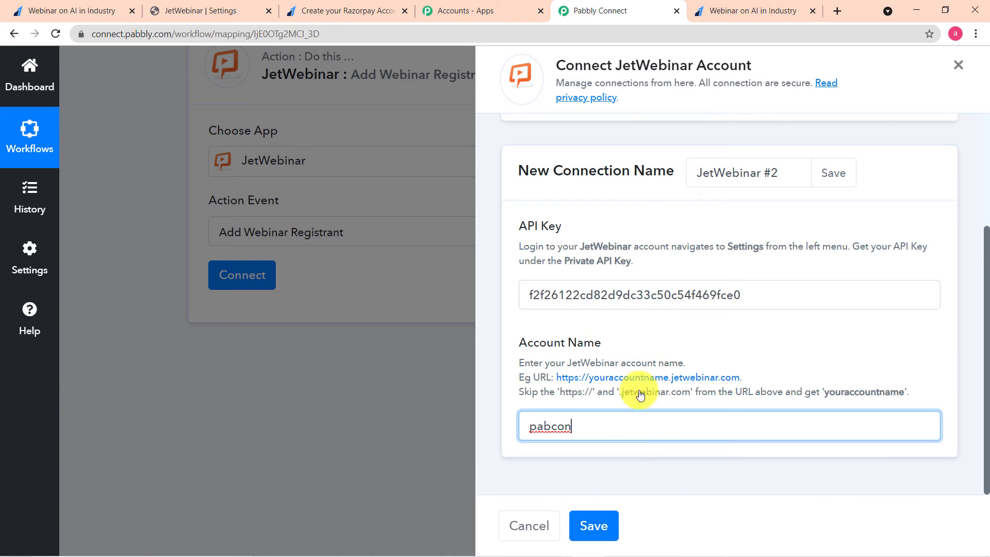
left_click(598, 523)
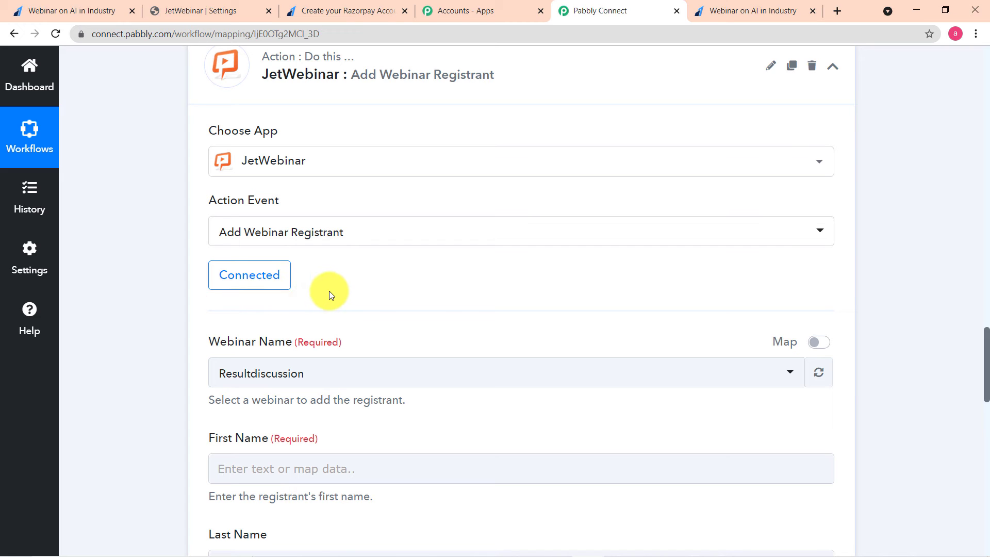
scroll(329, 291, "down", 4)
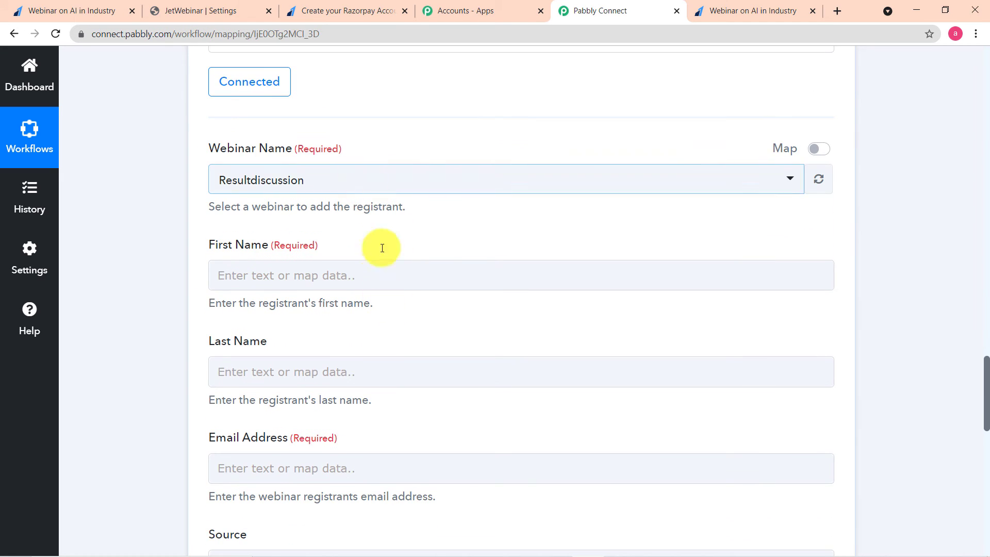
- Check the live event's title in the JetWebinar events list, and select Artificial Inteligence in Industries as the webinar name in Pabbly Connect
scroll(395, 302, "down", 1)
scroll(395, 302, "up", 3)
scroll(396, 303, "up", 2)
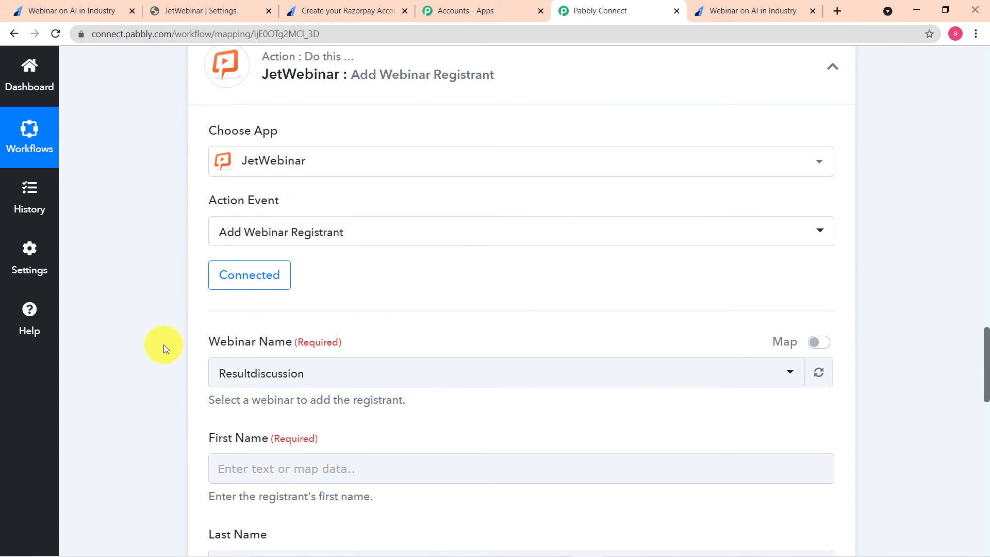
scroll(163, 345, "down", 4)
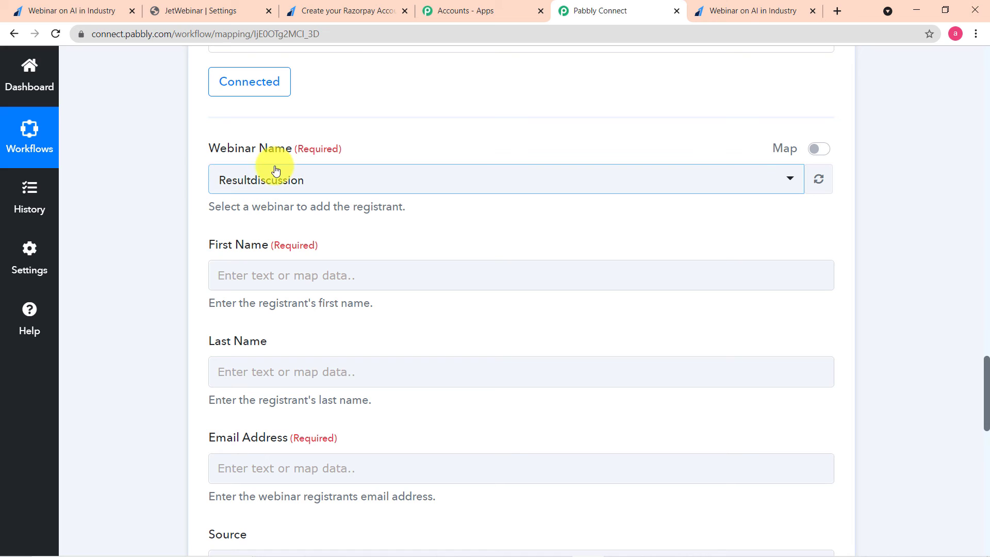
left_click(479, 194)
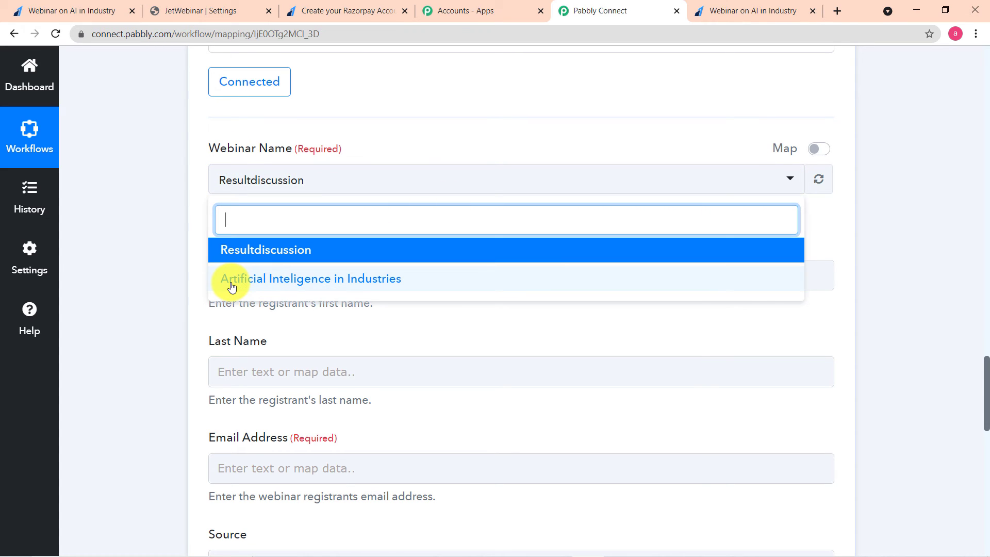
left_click(196, 13)
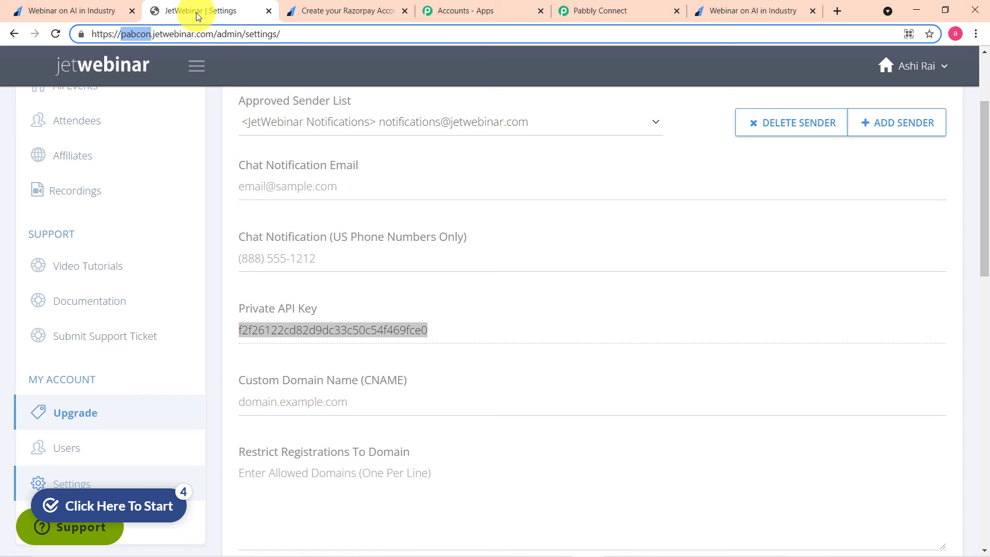
scroll(101, 107, "up", 3)
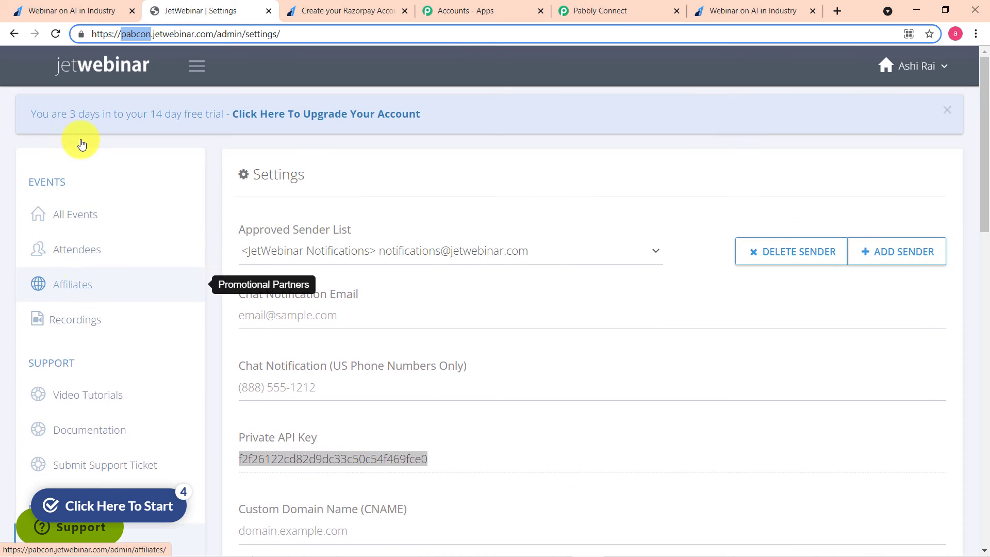
left_click(96, 221)
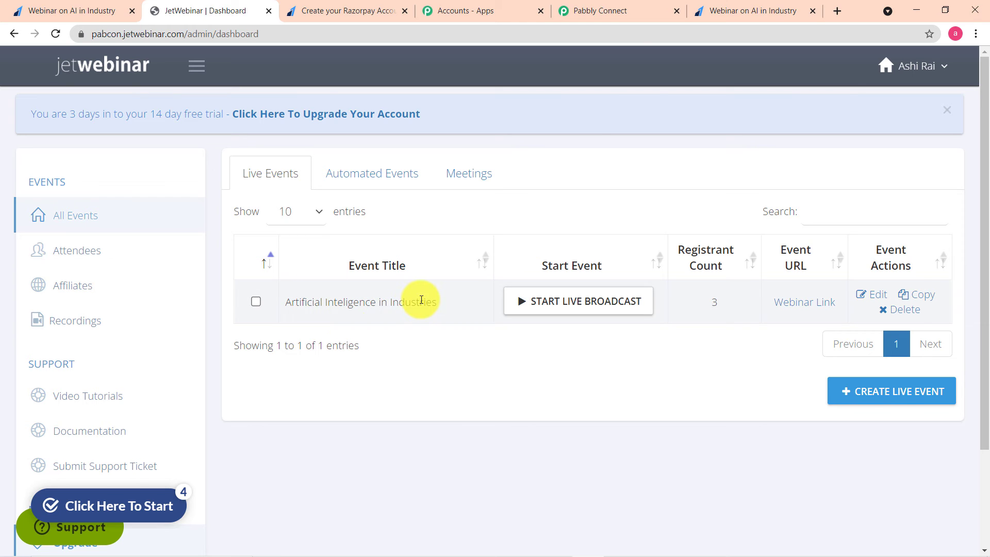
left_click(616, 14)
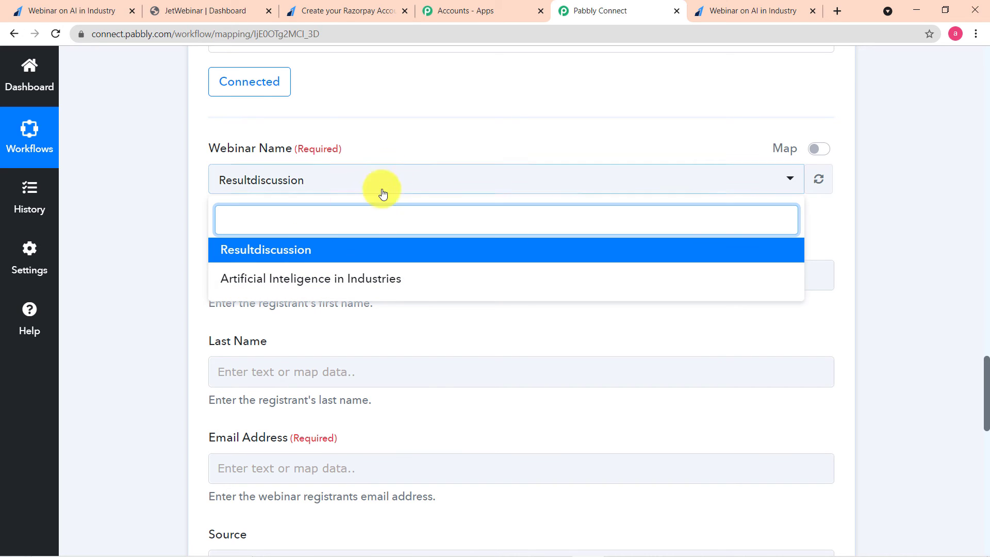
left_click(234, 279)
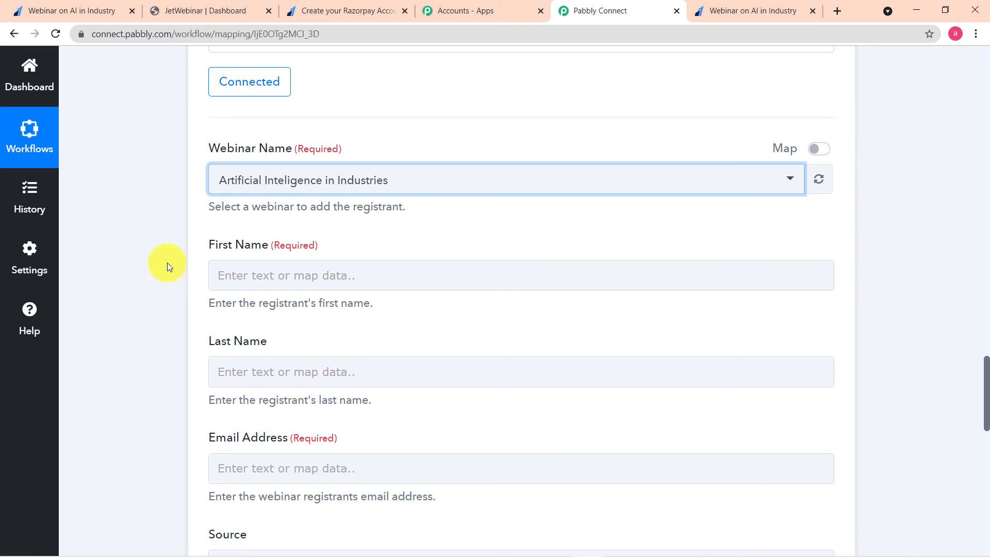
- Map the registrant's First Name to the Payload Payment Entity Card Name value from the Razorpay Payment Captured response
scroll(363, 317, "down", 1)
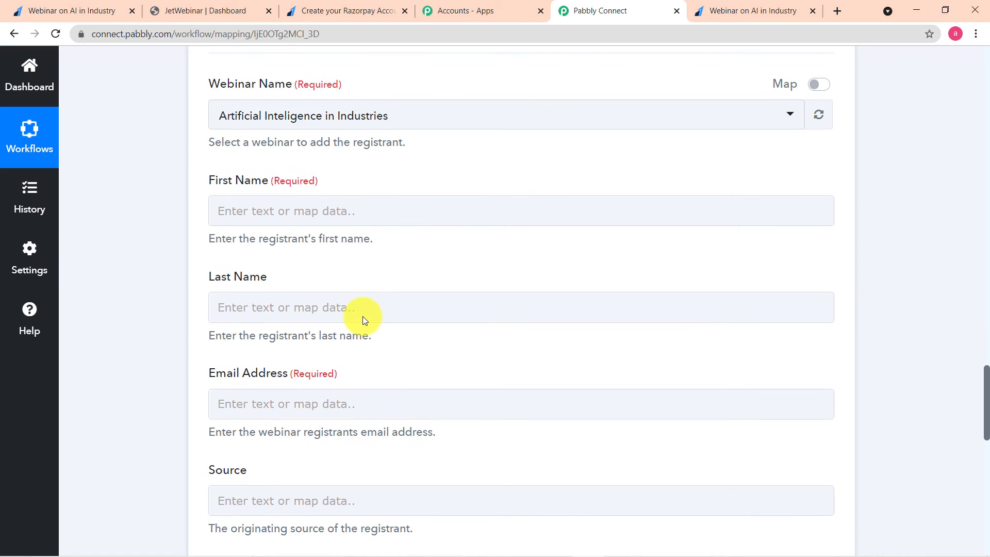
left_click(400, 210)
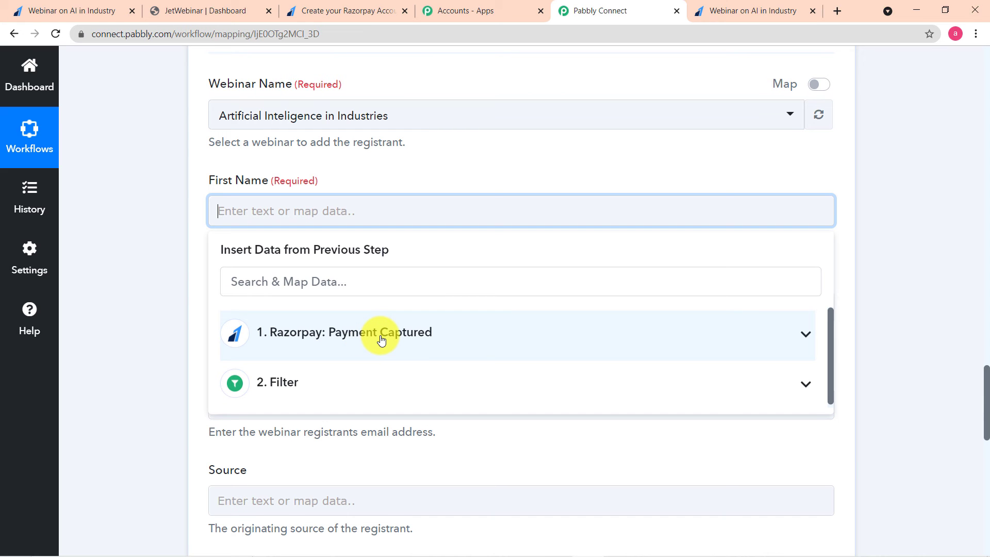
scroll(172, 286, "up", 20)
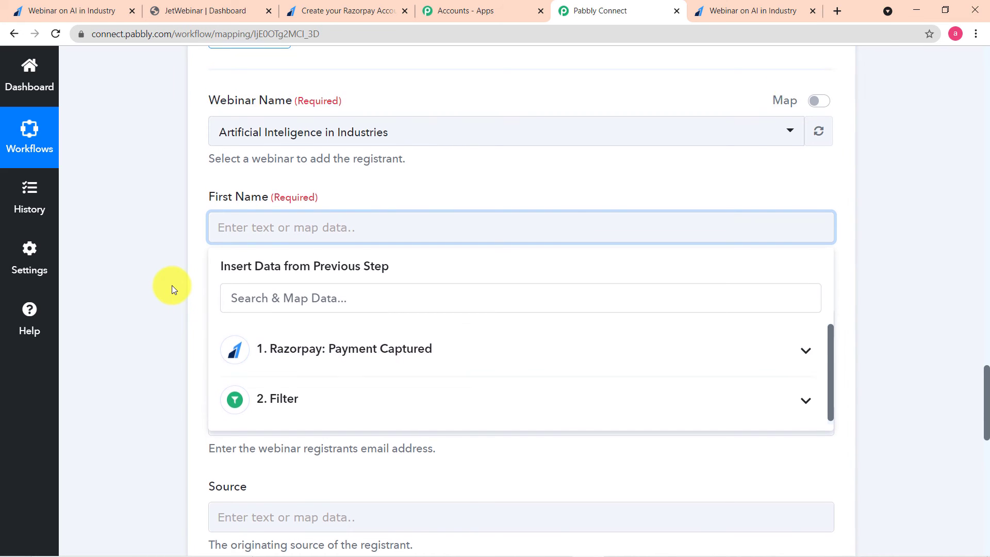
scroll(171, 286, "up", 10)
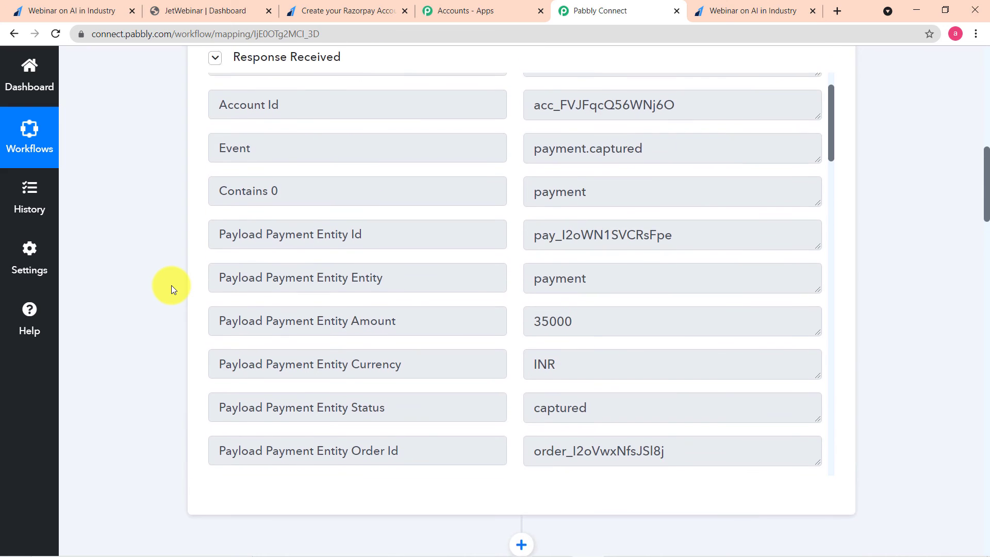
scroll(562, 298, "down", 5)
scroll(562, 298, "down", 10)
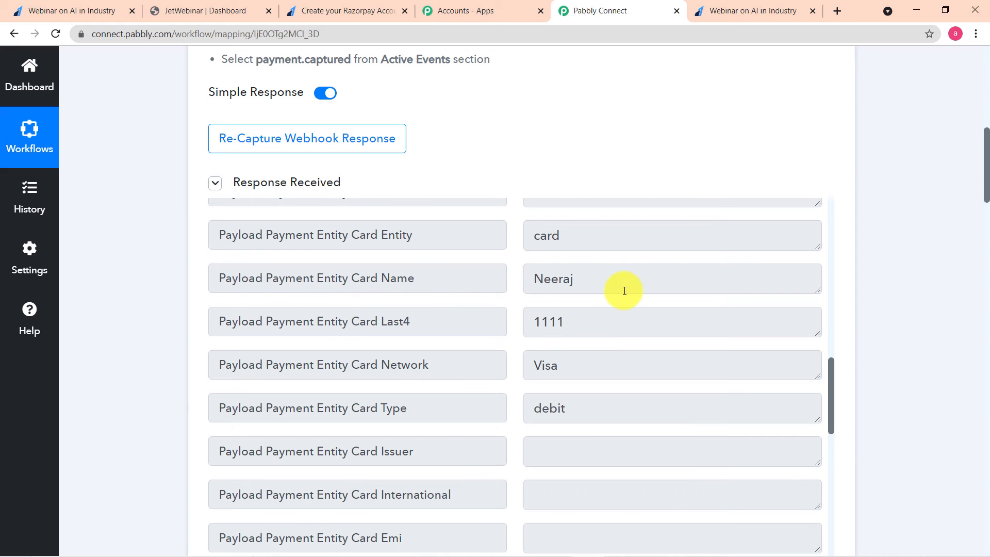
scroll(173, 279, "down", 15)
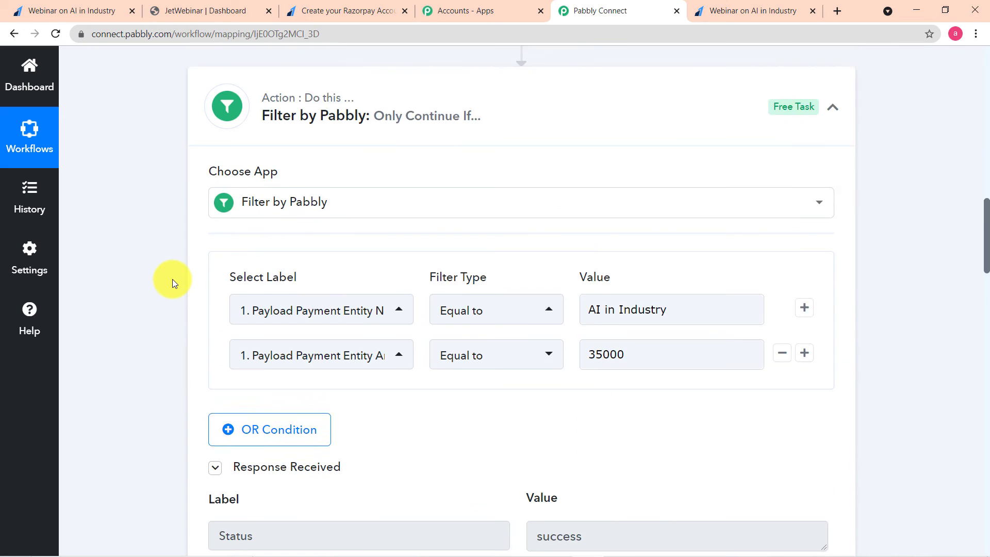
scroll(172, 280, "down", 13)
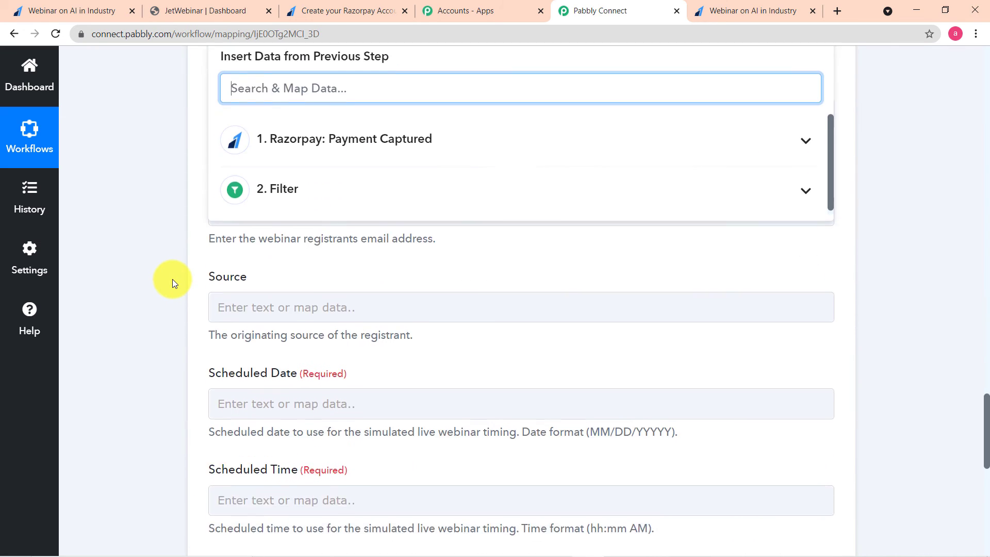
scroll(198, 113, "up", 1)
scroll(198, 113, "up", 1)
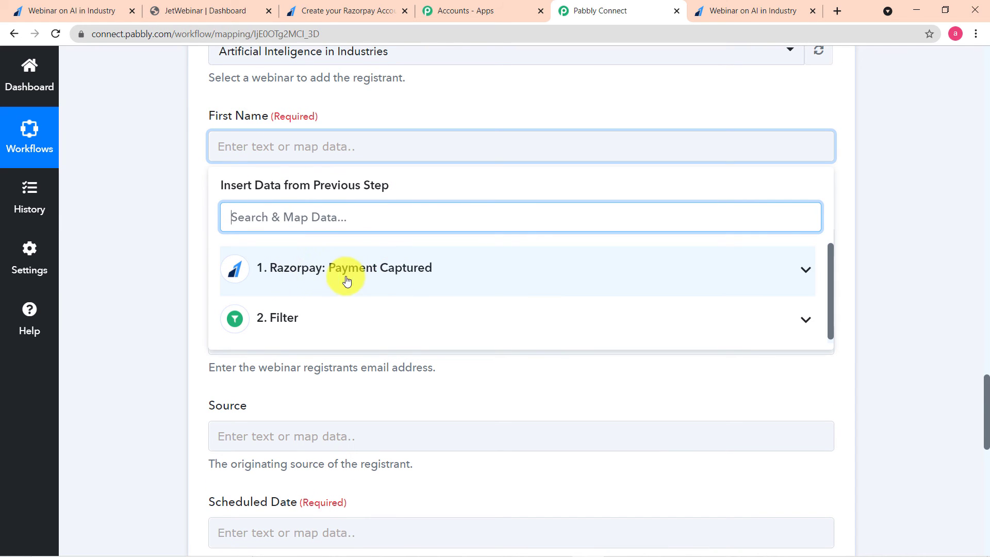
left_click(422, 281)
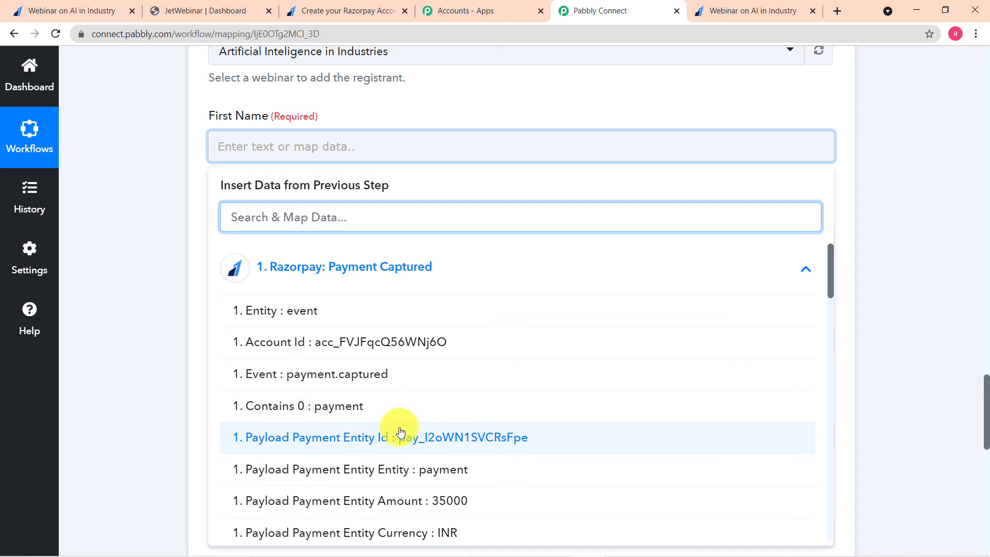
scroll(400, 432, "down", 8)
scroll(399, 431, "down", 5)
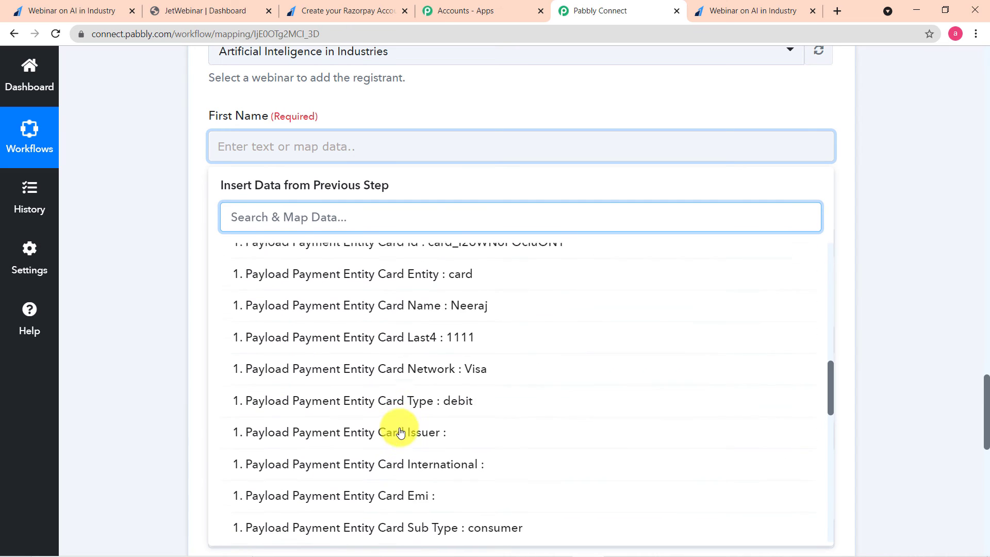
left_click(471, 309)
left_click(113, 240)
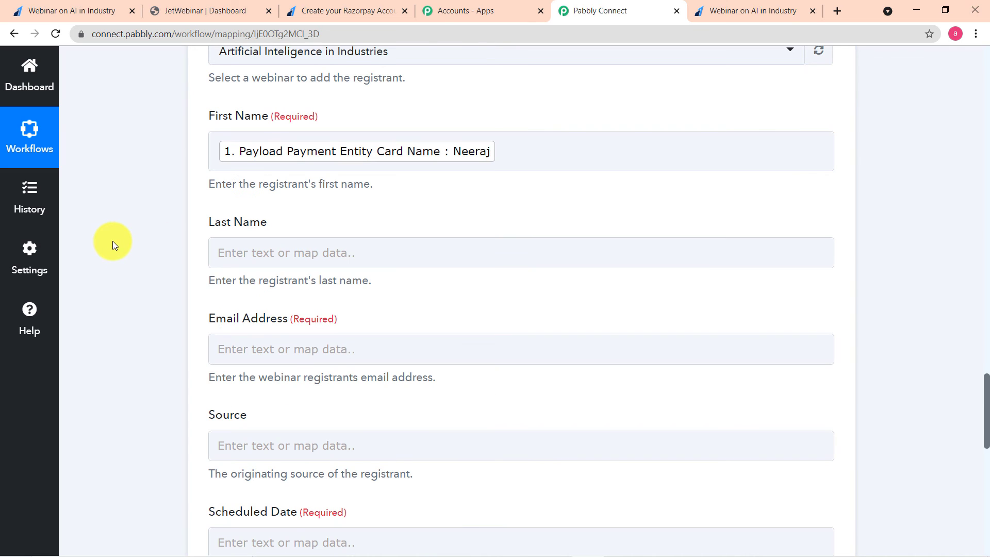
- Map the registrant's Last Name to the Payload Payment Entity Notes Last Name value from the Razorpay response
left_click(441, 255)
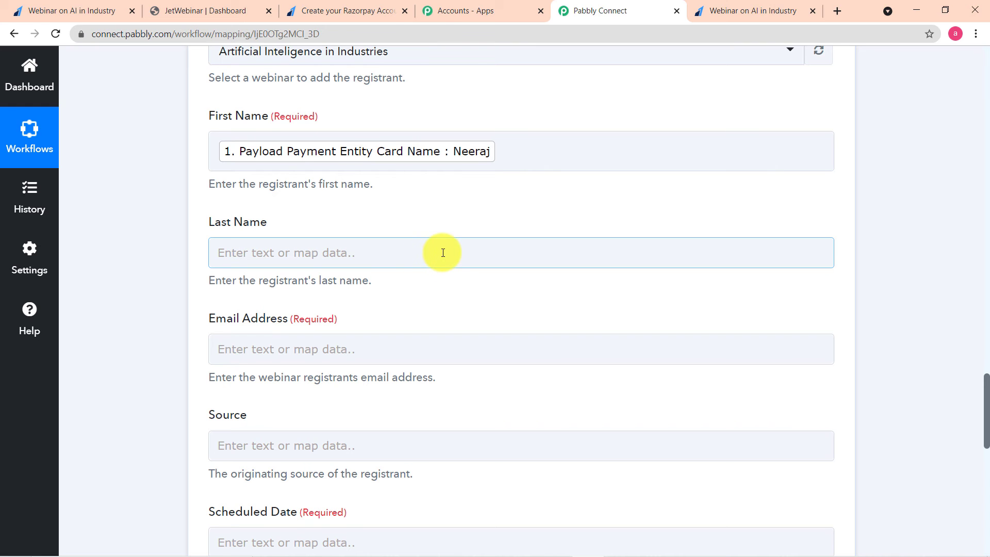
left_click(442, 254)
left_click(432, 379)
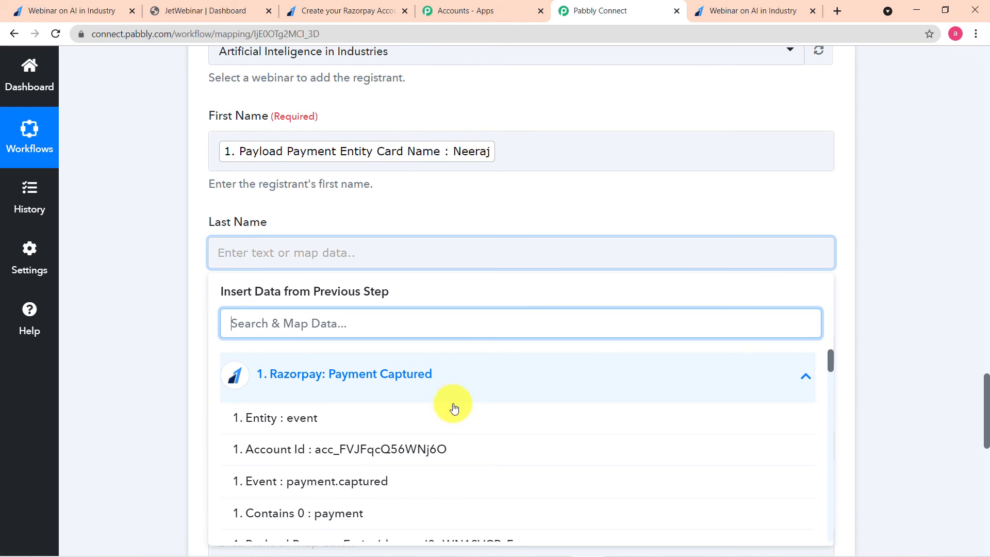
scroll(453, 412, "down", 6)
scroll(483, 450, "down", 10)
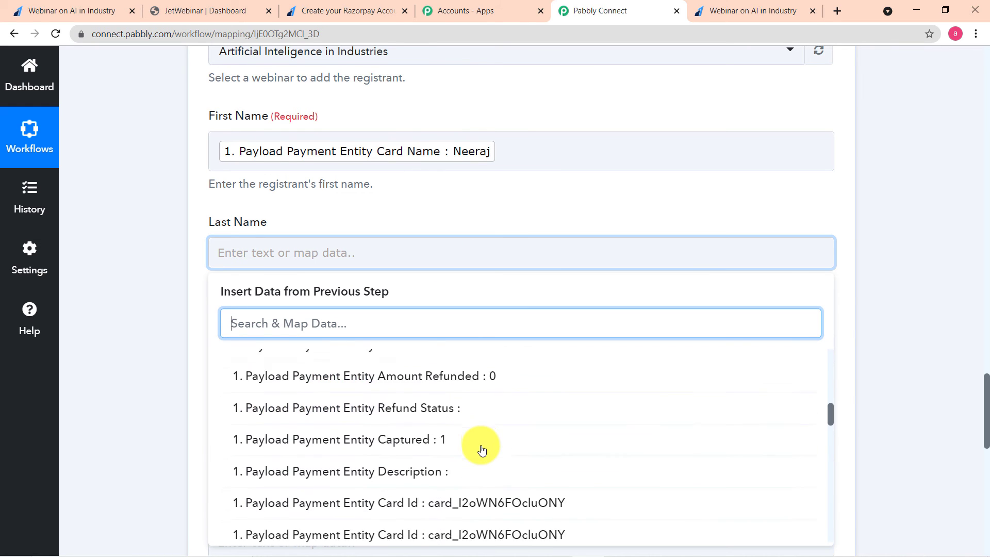
scroll(512, 452, "down", 6)
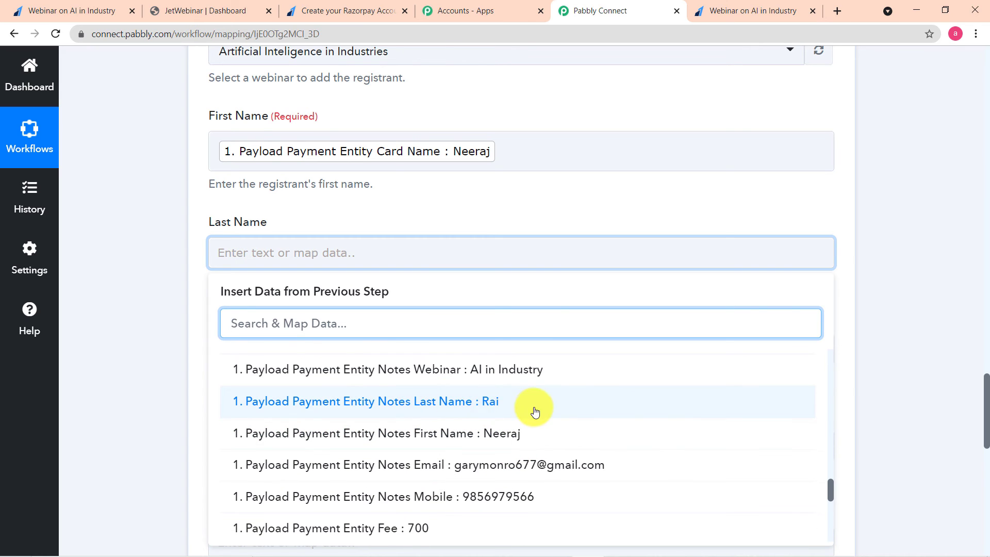
left_click(497, 408)
left_click(115, 298)
- Map the registrant's Email Address to the Payload Payment Entity Email value from the Razorpay response
scroll(115, 298, "down", 2)
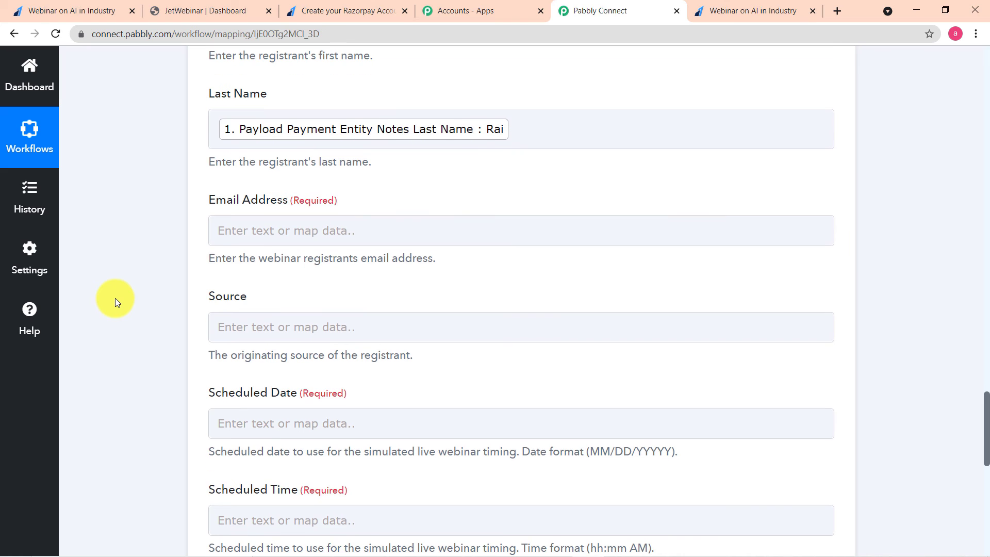
left_click(394, 229)
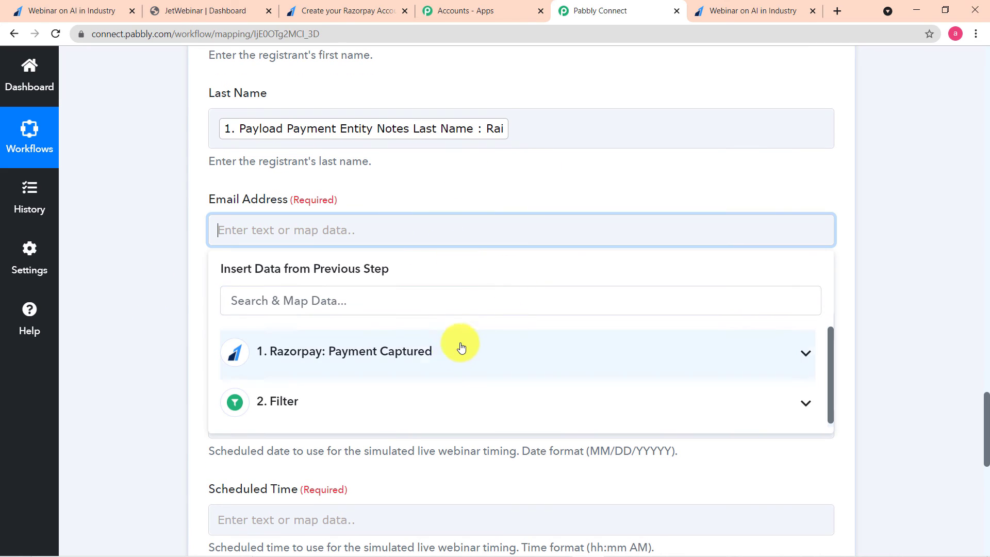
left_click(438, 350)
scroll(449, 434, "down", 2)
scroll(449, 450, "down", 10)
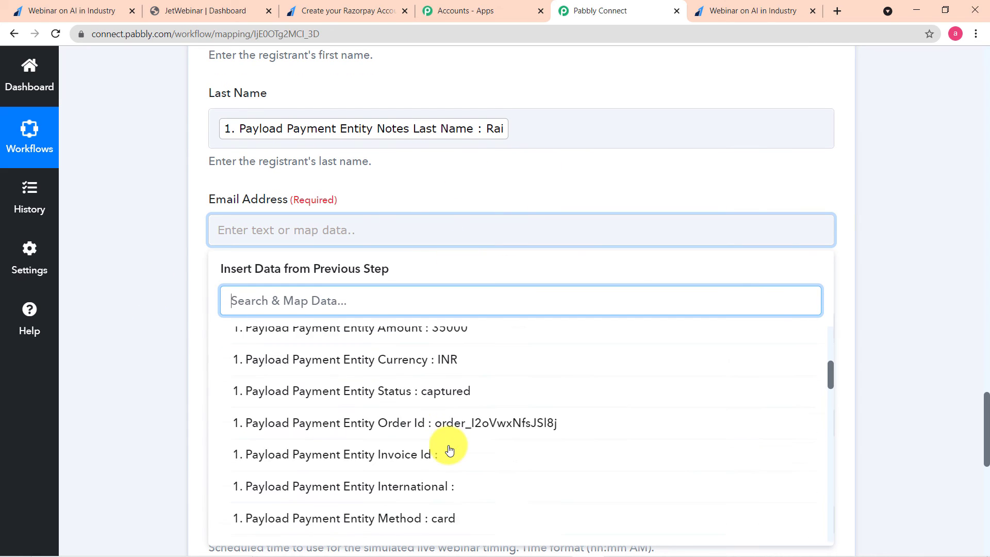
scroll(467, 450, "down", 6)
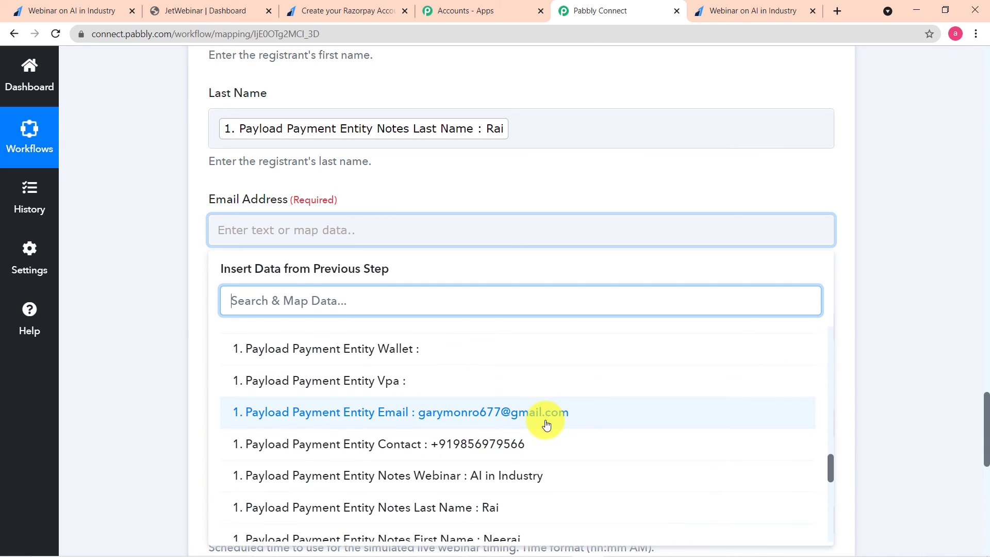
left_click(541, 421)
left_click(155, 315)
- Enter Razorpay as the registrant's originating source
scroll(154, 314, "down", 3)
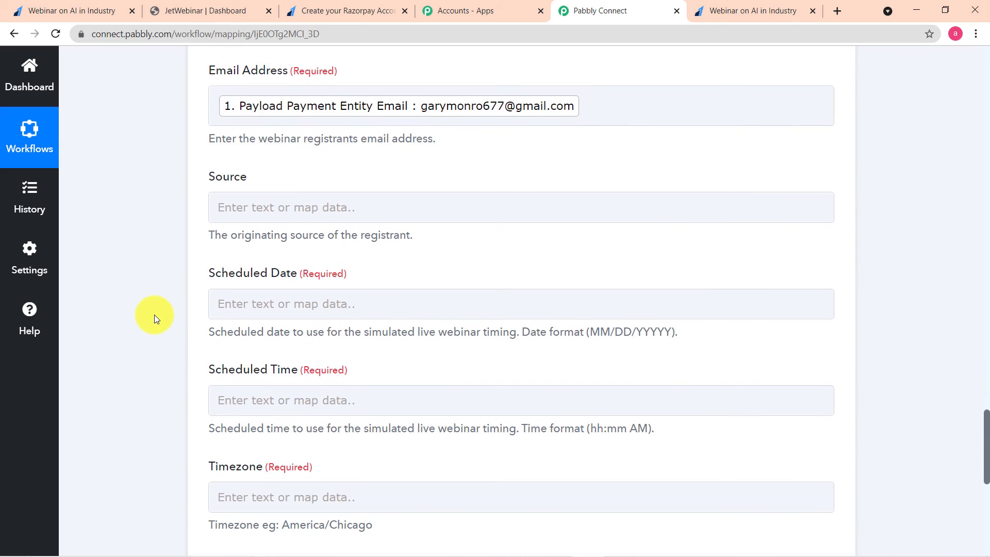
left_click(418, 208)
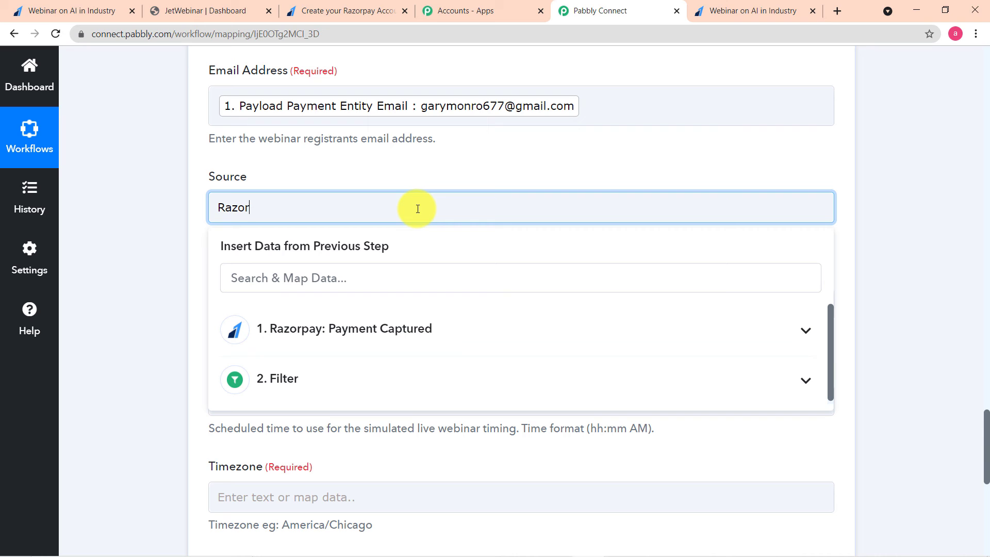
left_click(138, 199)
- Set the webinar's scheduled date to 01/10/2021
scroll(147, 222, "down", 3)
left_click(262, 164)
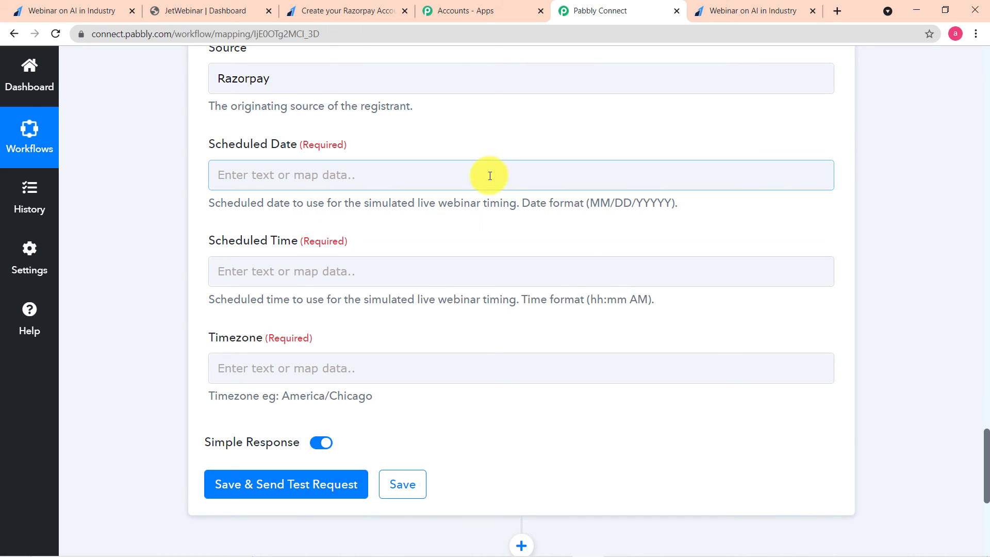
left_click(452, 177)
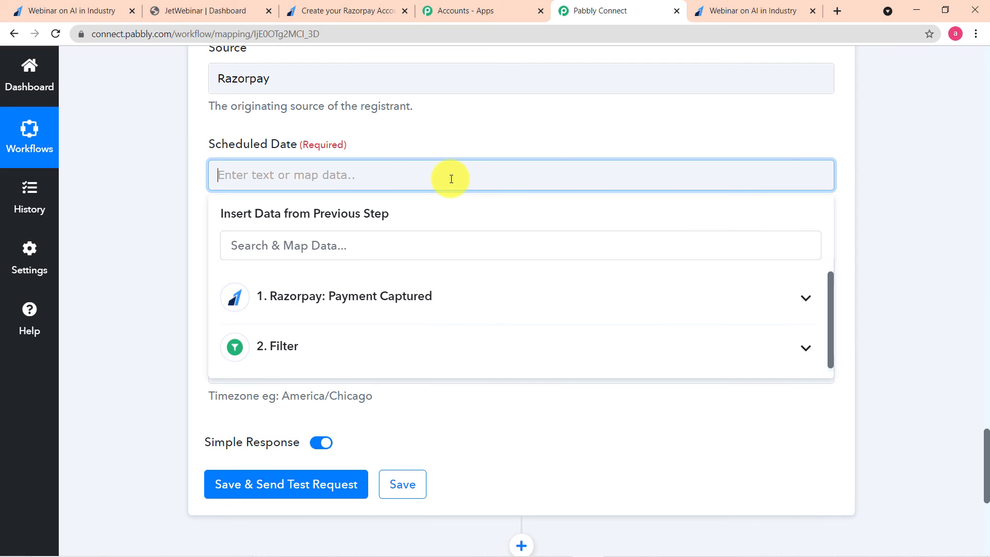
left_click(188, 181)
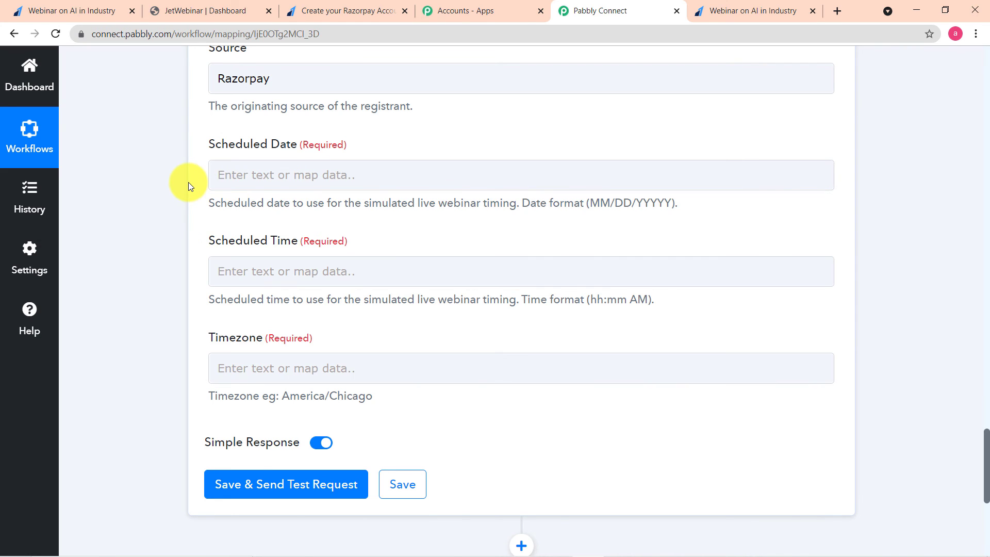
left_click(264, 180)
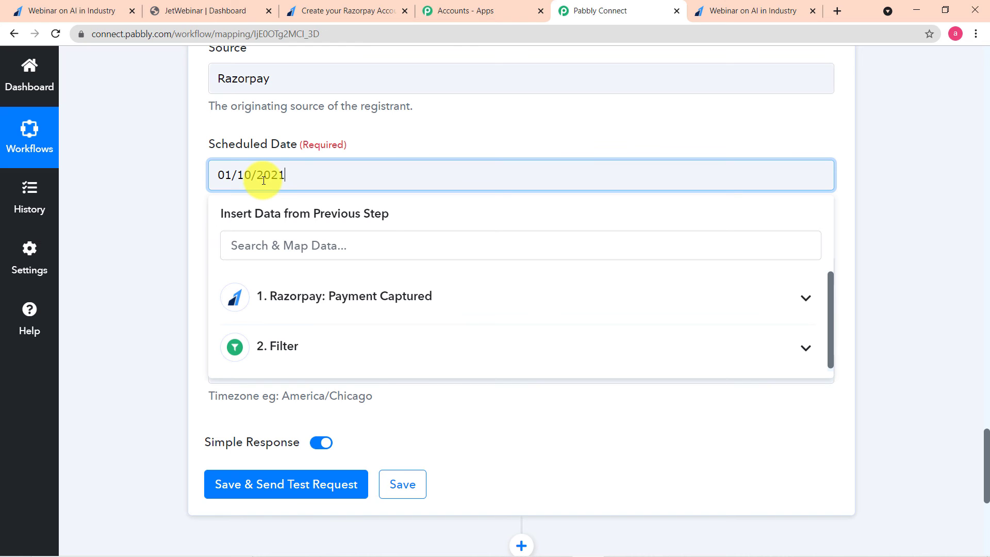
left_click(178, 203)
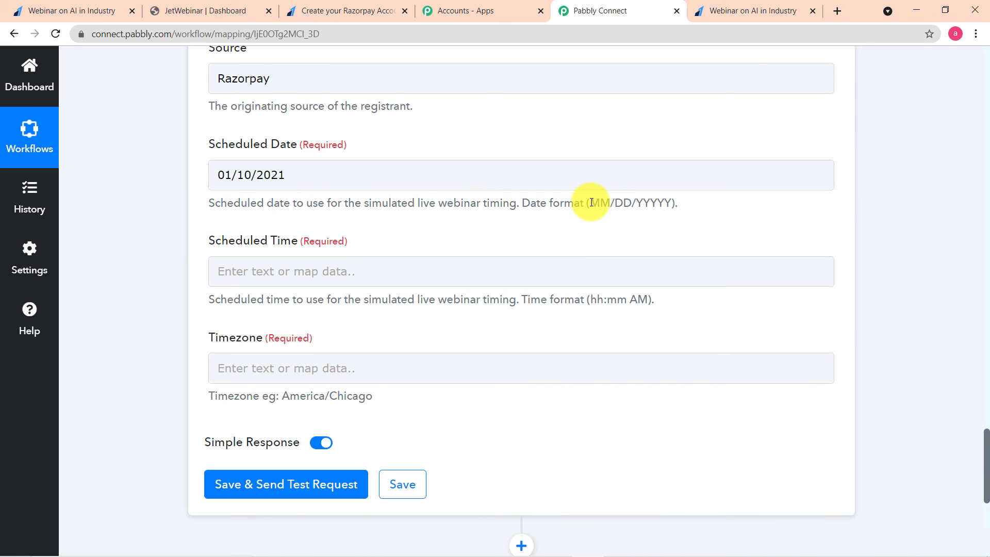
left_click(277, 175)
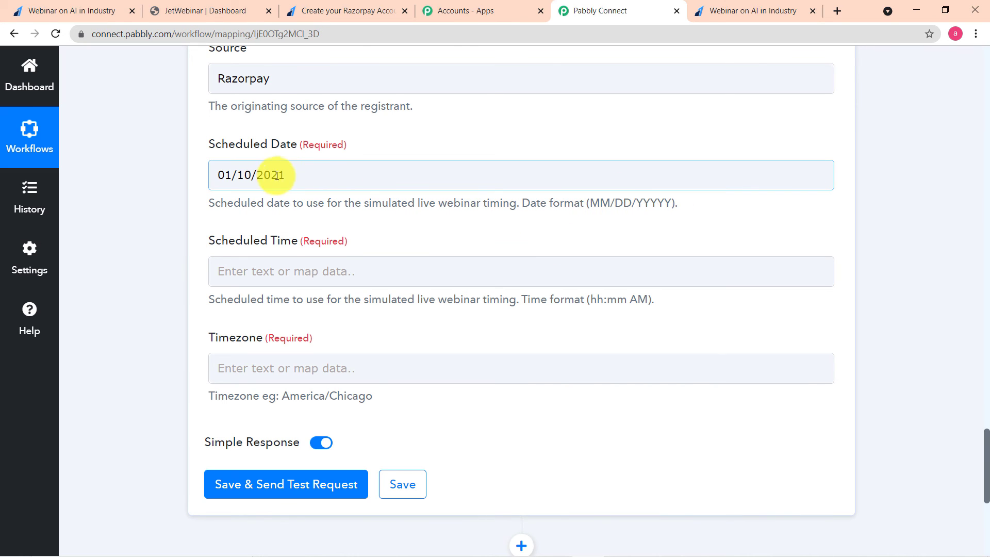
- Correct the webinar registrant's Scheduled Date to 10/01/2021 so it follows the MM/DD/YYYY format
left_click(233, 175)
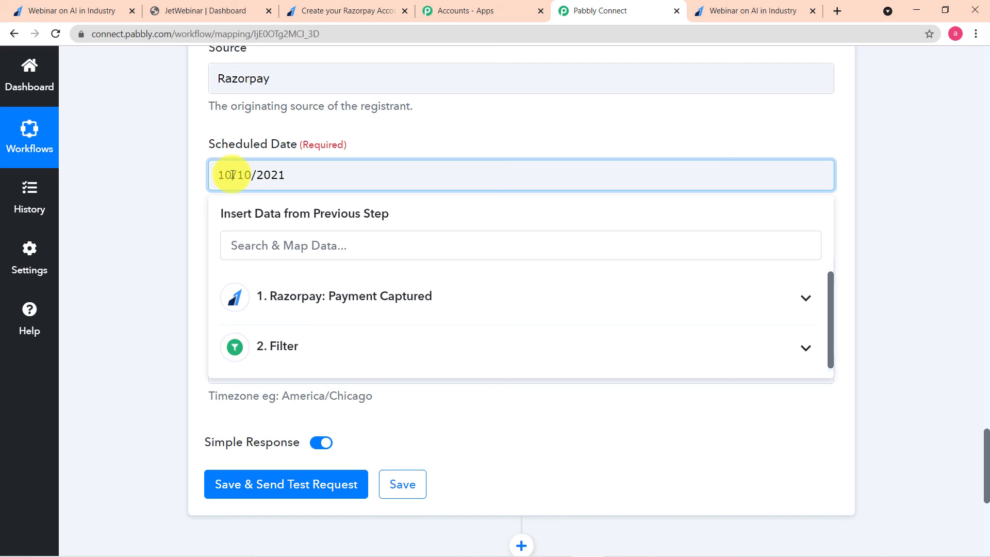
key("BackSpace")
key("BackSpace")
key("BackSpace")
type("/01")
left_click(196, 174)
- Set the webinar's Scheduled Time to 10:00 AM, with AM in capitals
scroll(196, 174, "down", 3)
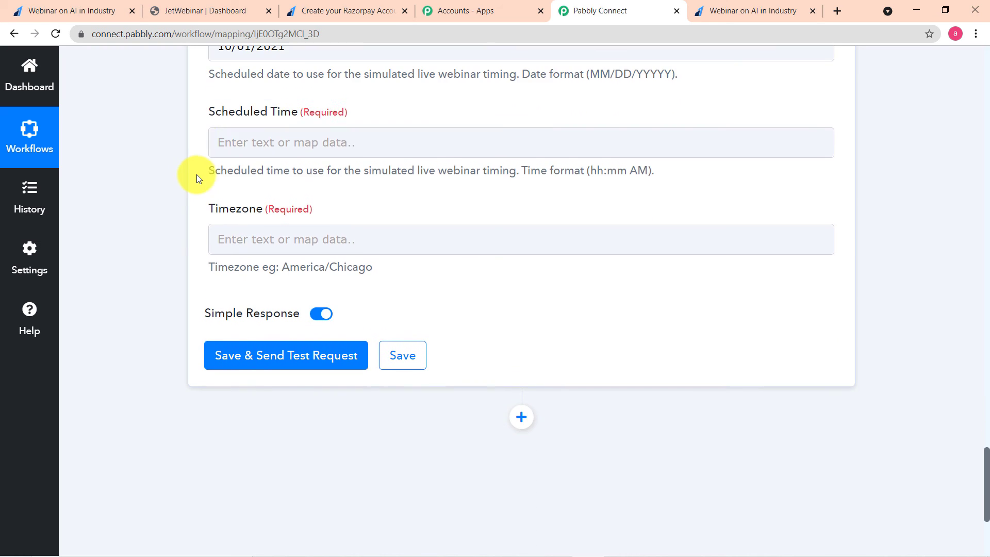
left_click(421, 140)
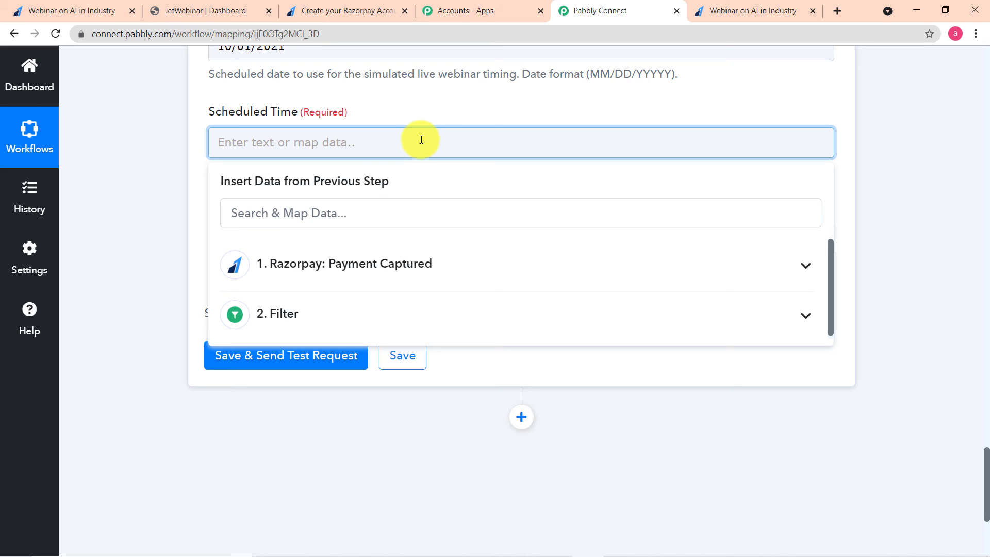
type("10")
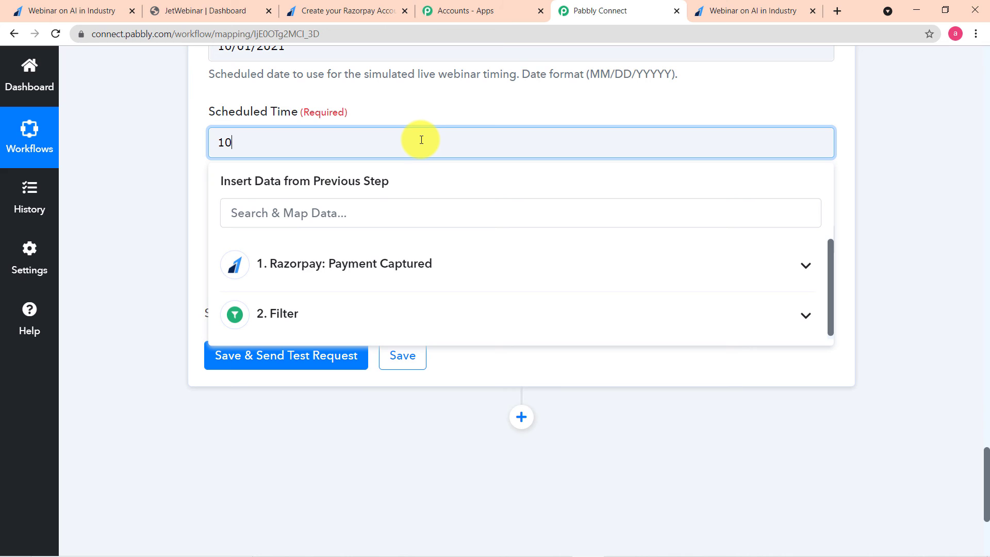
type(":00 Am")
left_click(172, 175)
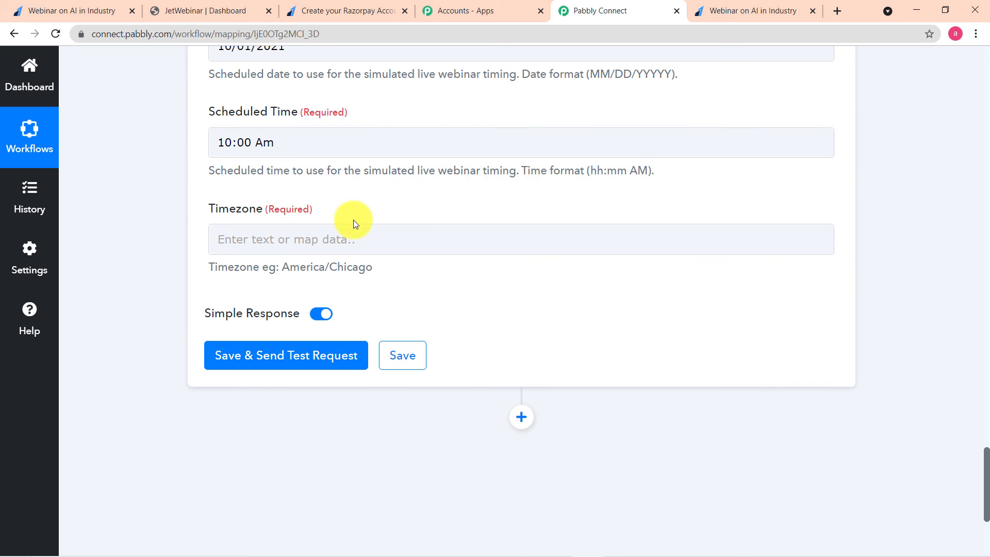
left_click(318, 152)
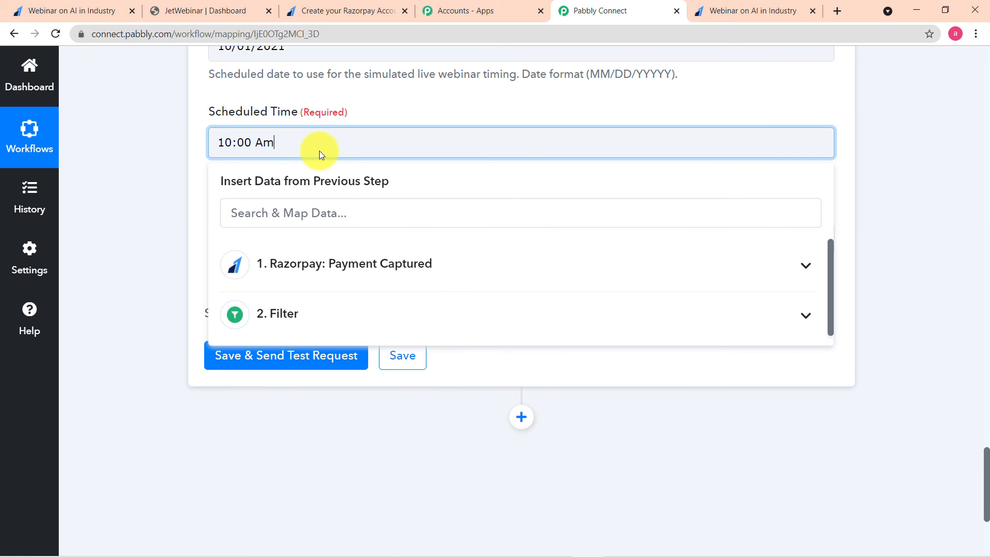
key("BackSpace")
type("M")
left_click(61, 156)
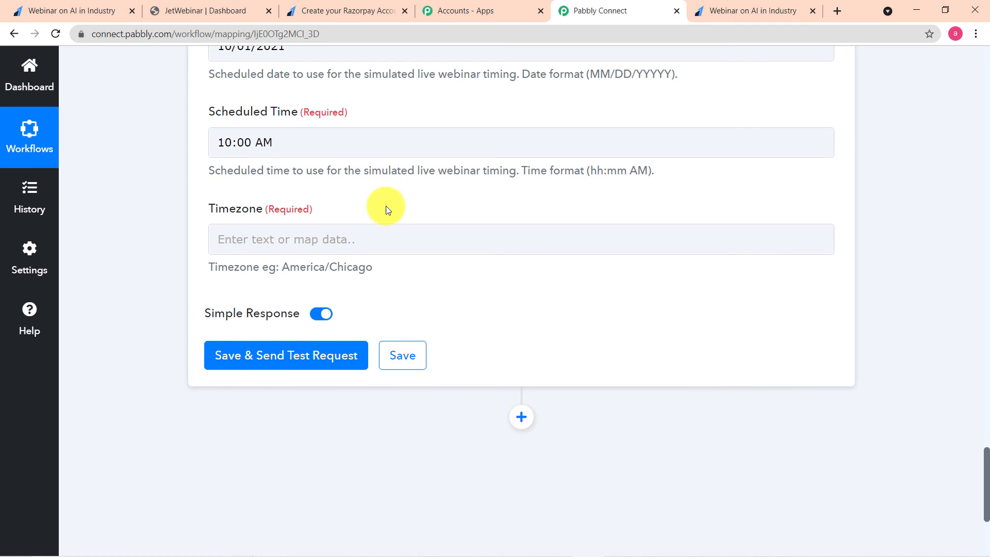
- Set the registrant action's Timezone to Asia/Kolkata
scroll(385, 210, "down", 2)
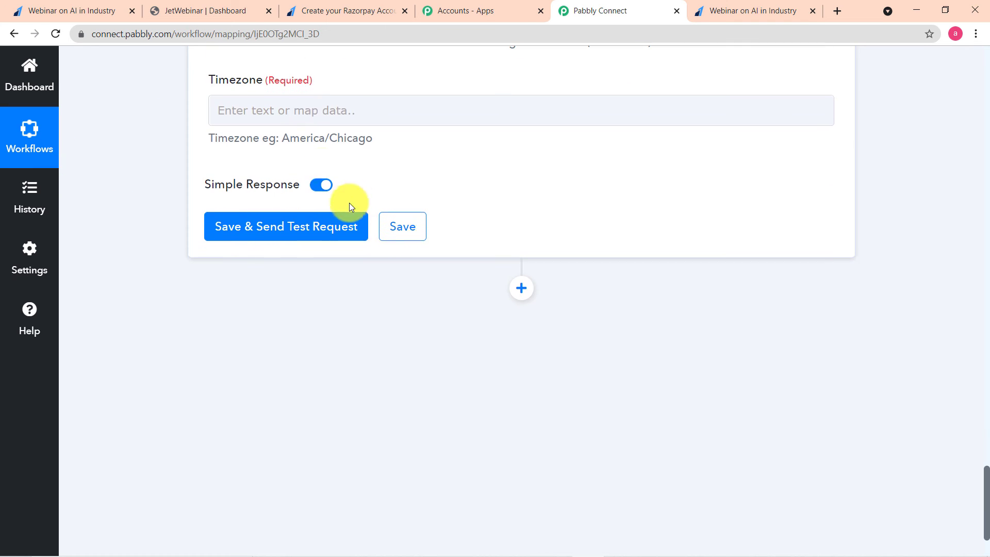
left_click(431, 117)
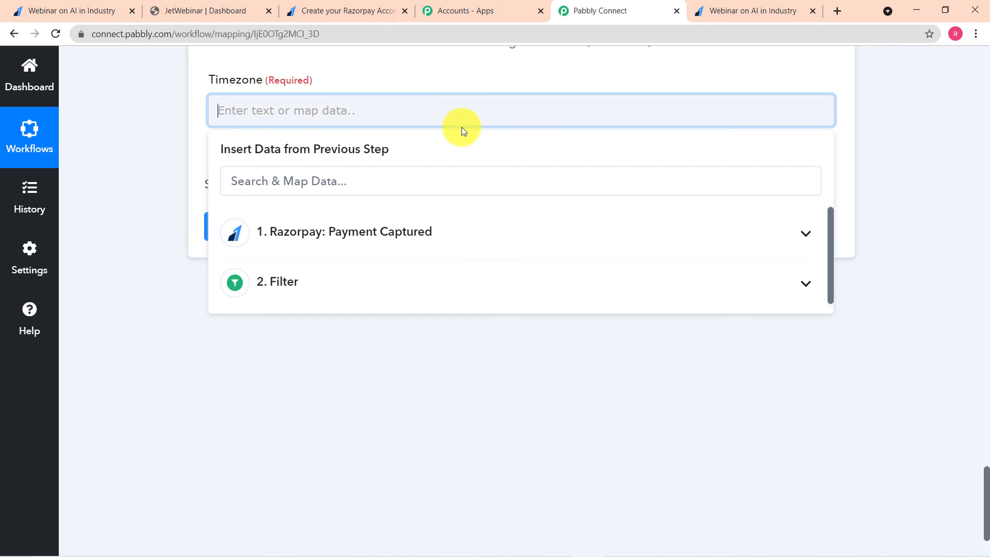
type("Asia")
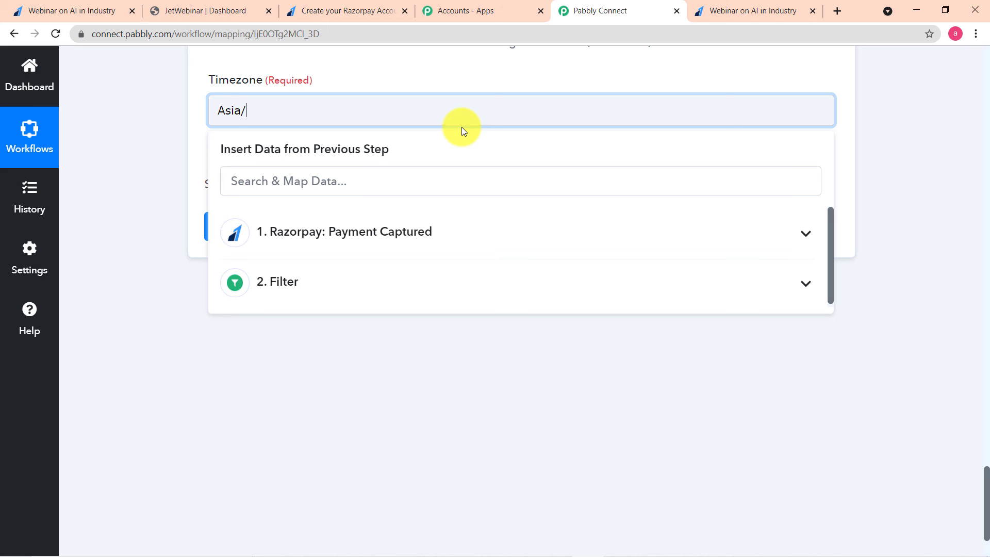
type("/KolkatA")
key("BackSpace")
type("a")
left_click(186, 165)
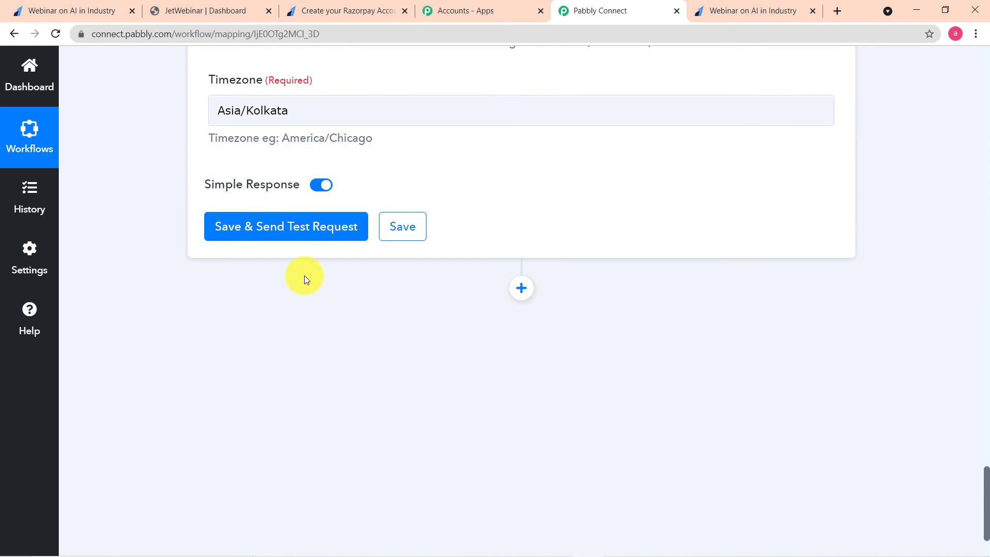
- Check the filled-in registrant fields, then save the JetWebinar action and send its test request
scroll(627, 188, "up", 1)
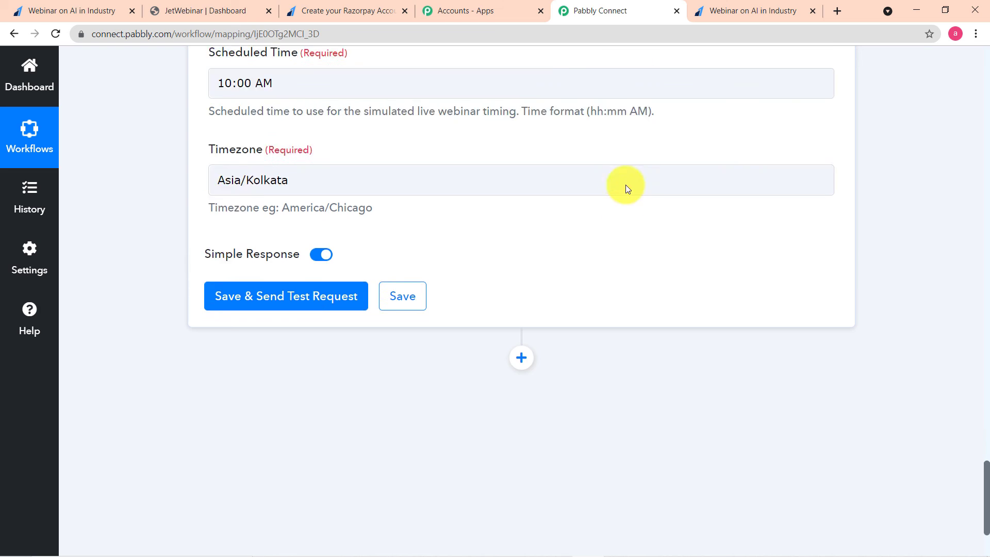
scroll(628, 188, "up", 6)
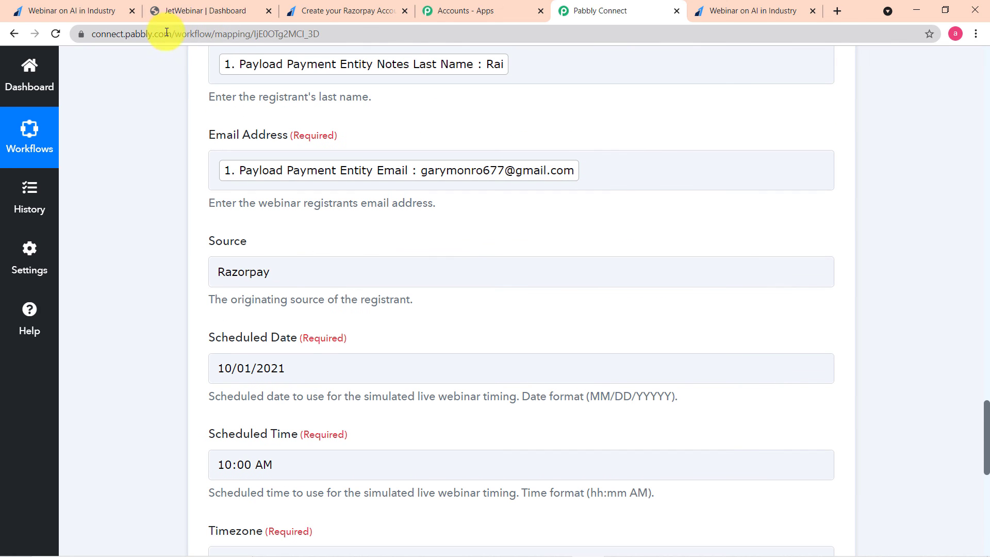
scroll(107, 184, "down", 2)
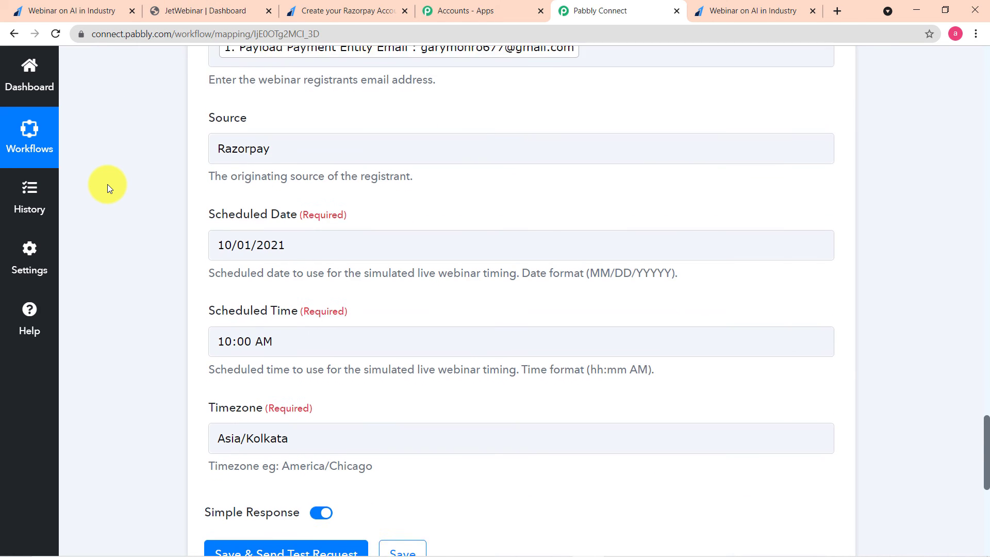
scroll(107, 184, "down", 3)
scroll(107, 184, "down", 2)
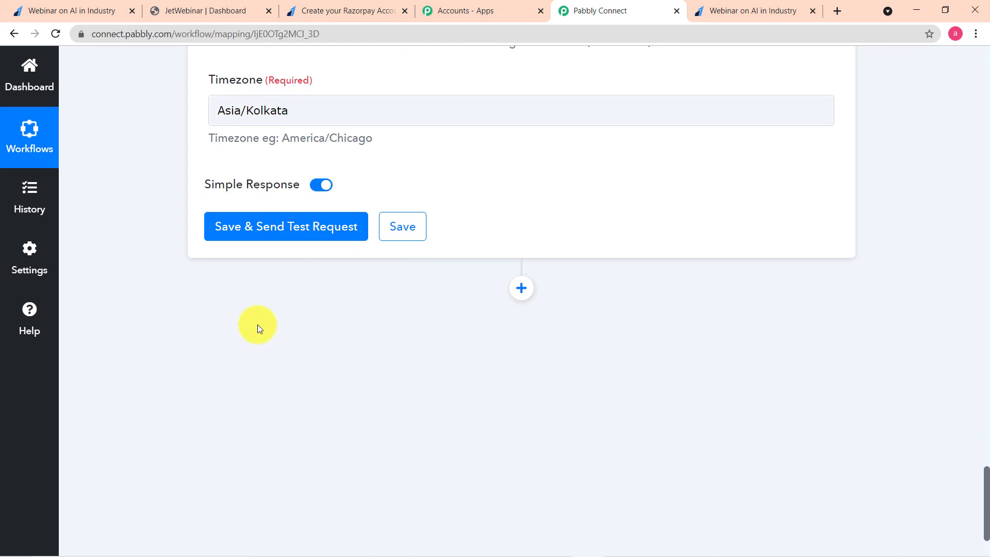
left_click(283, 227)
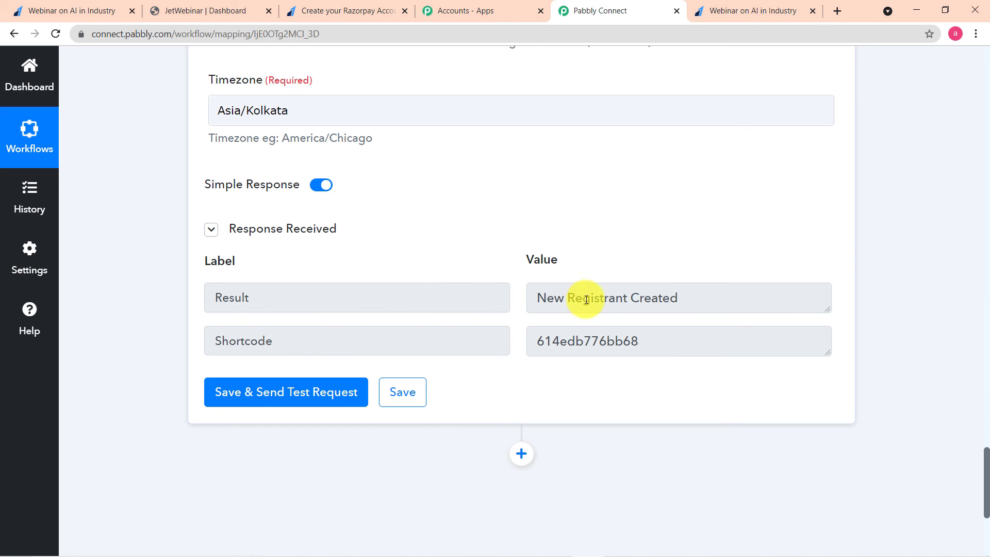
- Switch to JetWebinar and examine the attendee list of the Artificial Inteligence in Industries webinar, including the webinar time and registration columns
left_click(202, 13)
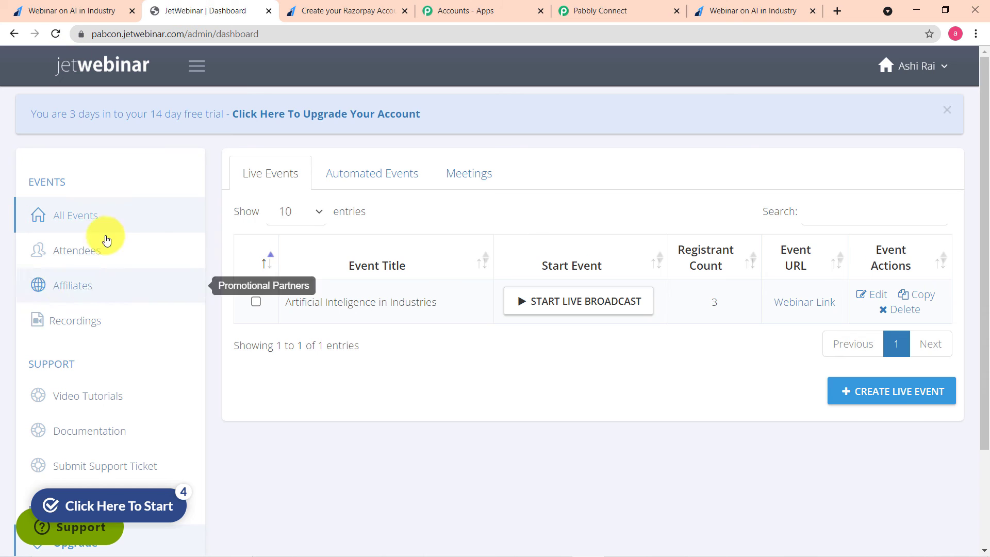
left_click(81, 257)
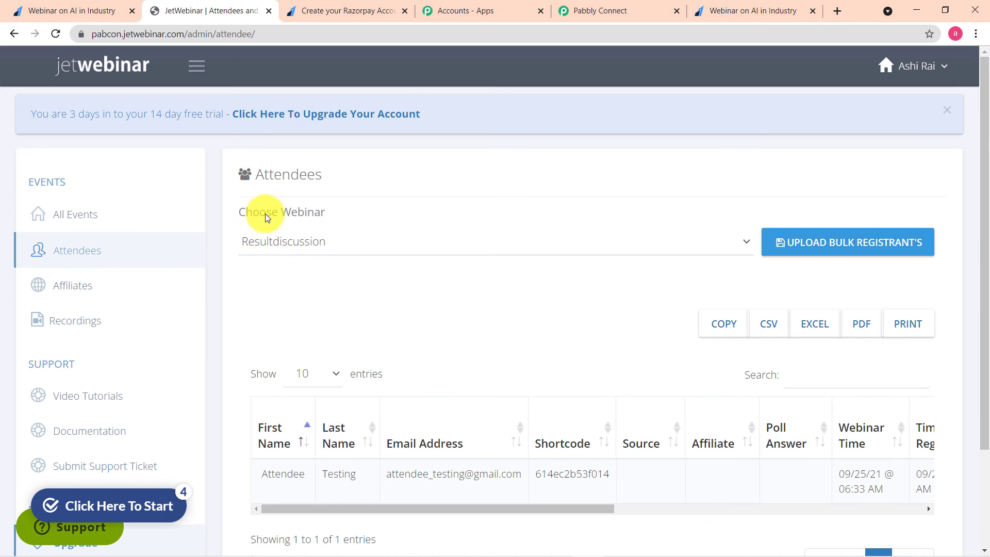
left_click(746, 242)
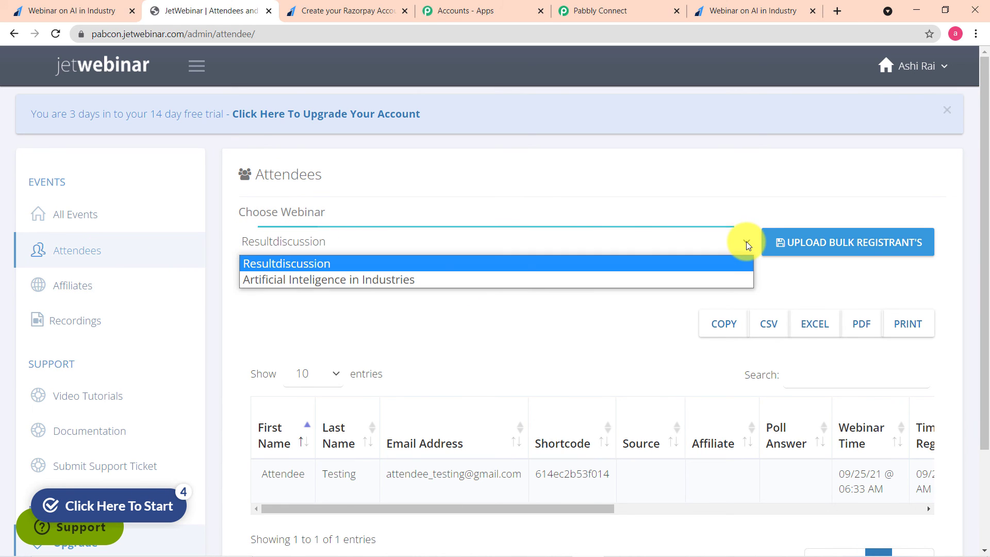
left_click(308, 282)
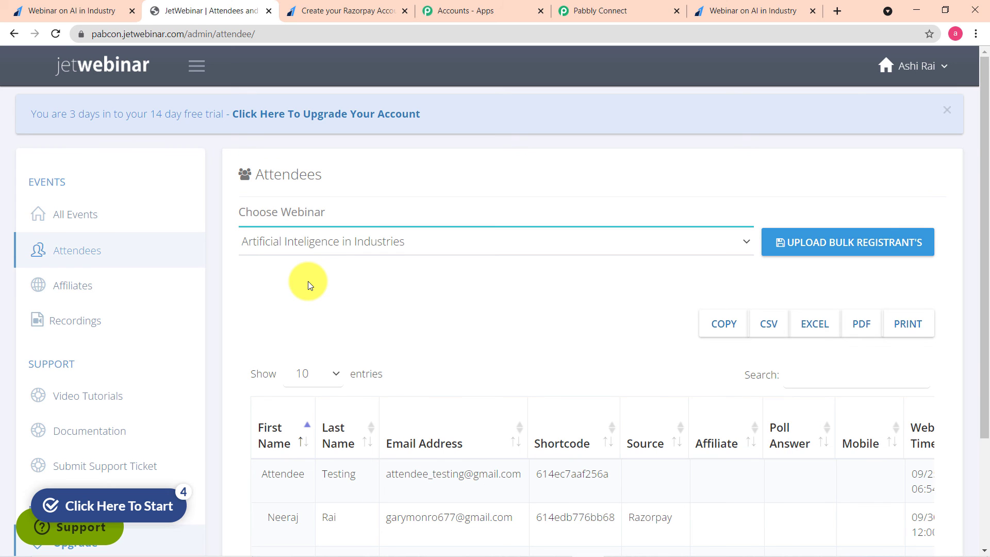
scroll(308, 280, "down", 3)
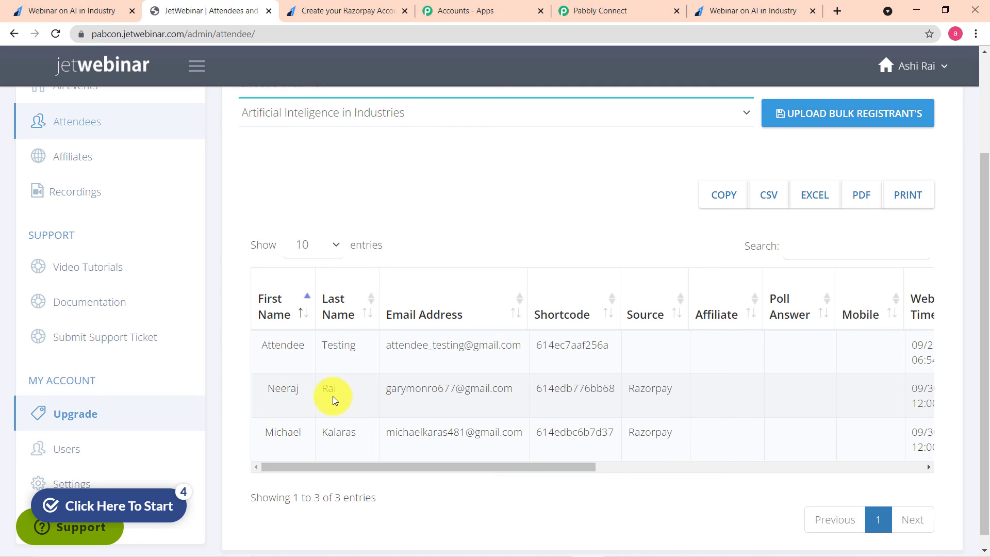
left_click_drag(546, 468, 756, 454)
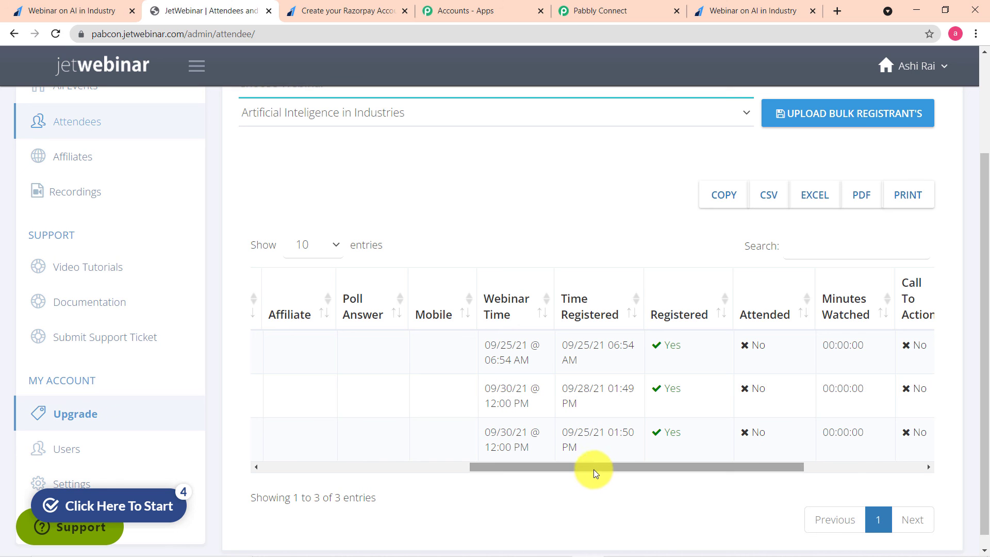
left_click_drag(596, 460, 696, 459)
- Return to Pabbly Connect and review the Razorpay Payment Captured trigger, its captured response and the Filter by Pabbly conditions
left_click(600, 6)
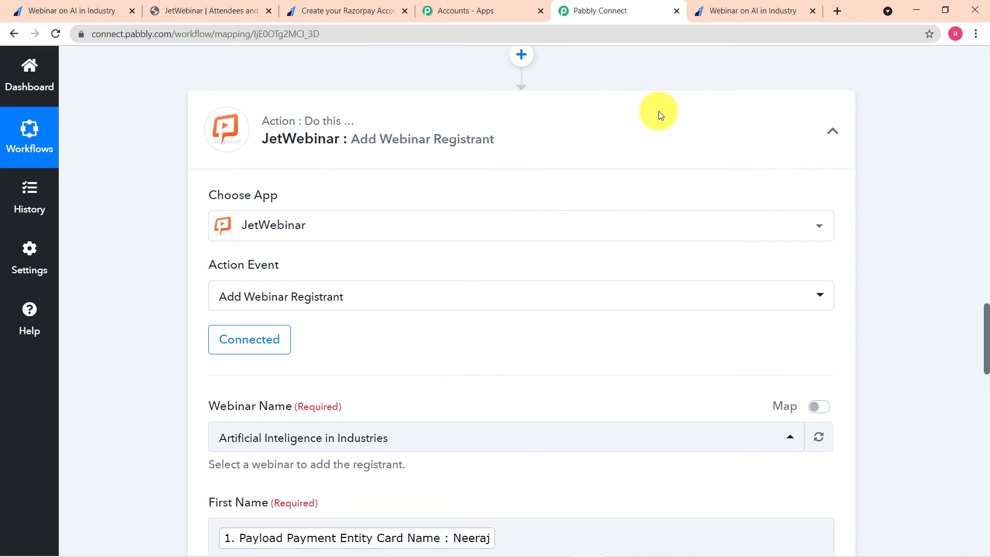
scroll(177, 240, "down", 1)
scroll(176, 240, "down", 3)
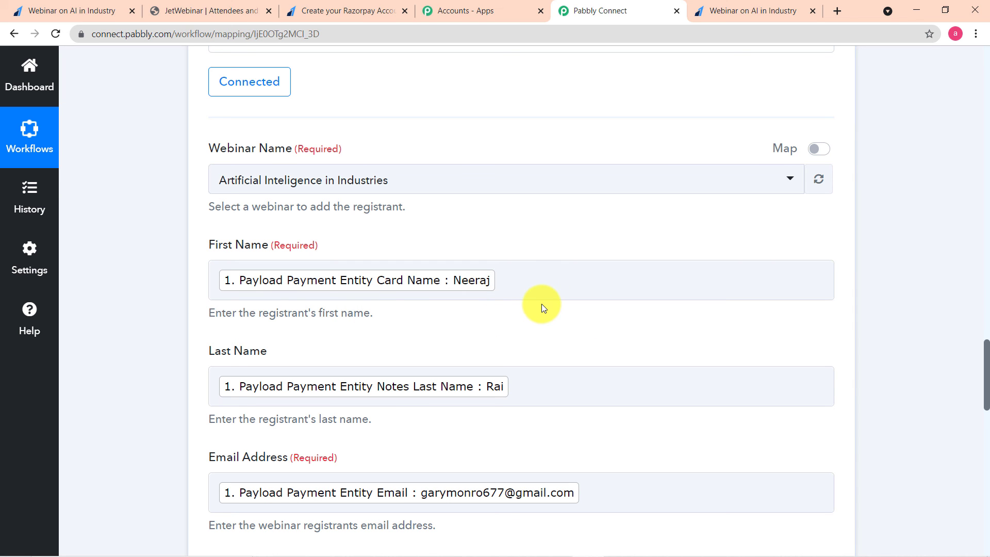
scroll(137, 144, "up", 9)
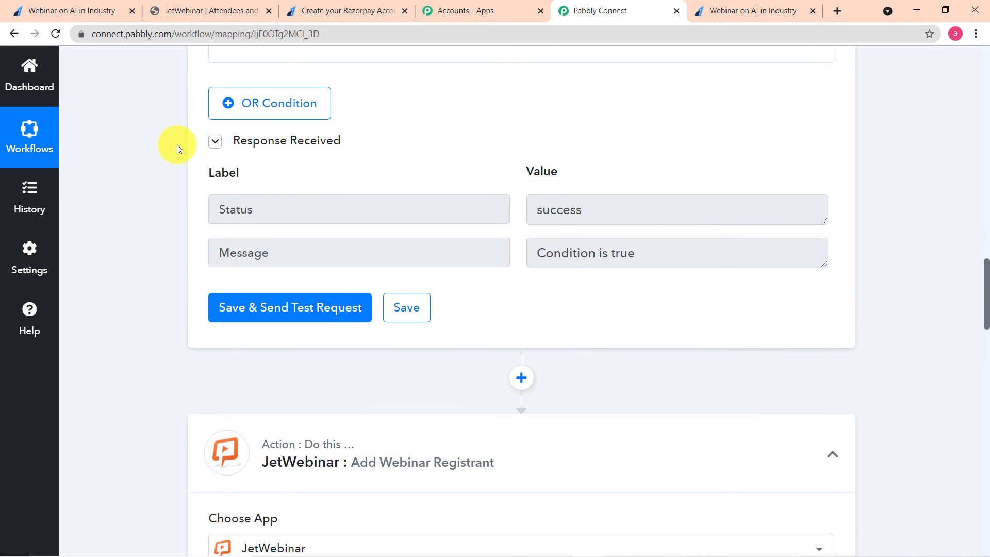
scroll(177, 146, "up", 15)
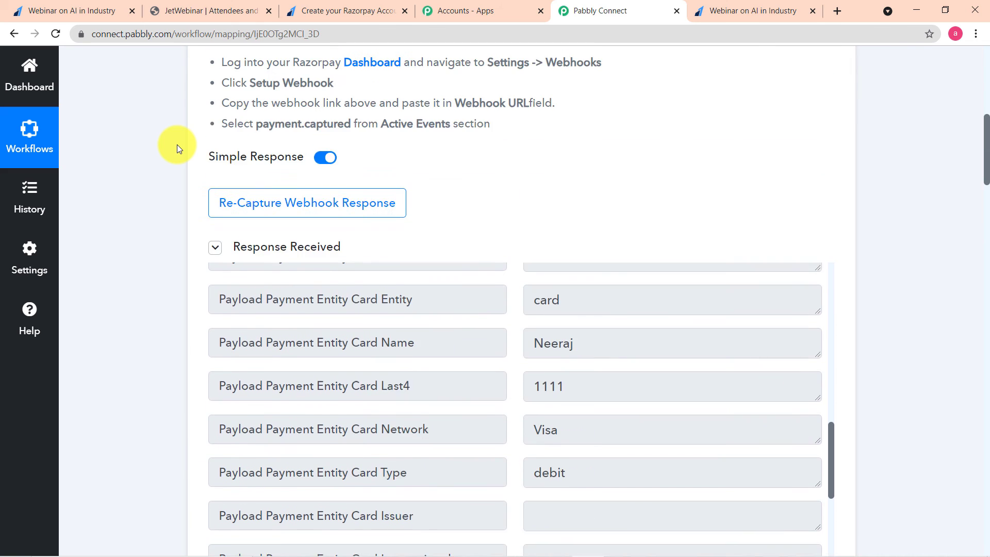
scroll(177, 145, "up", 9)
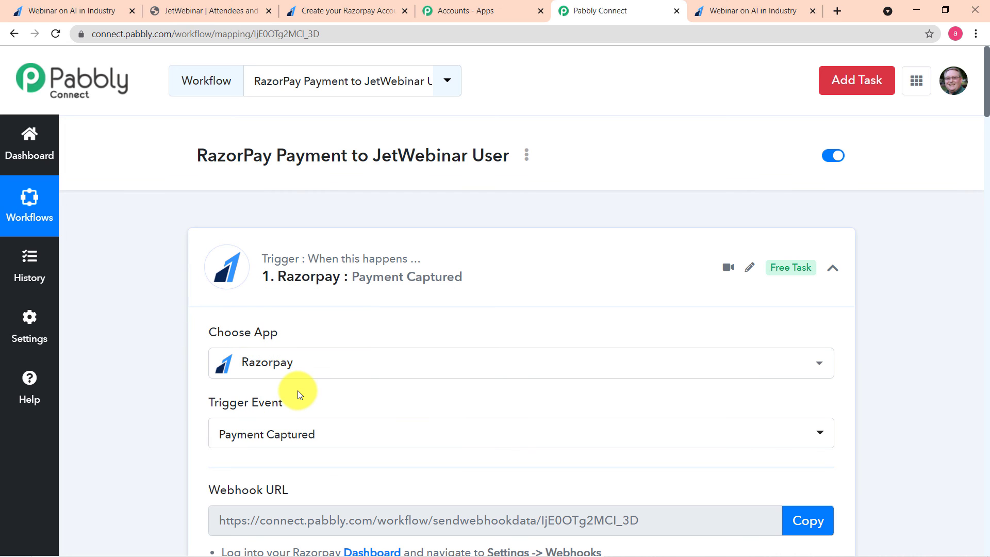
scroll(298, 390, "down", 4)
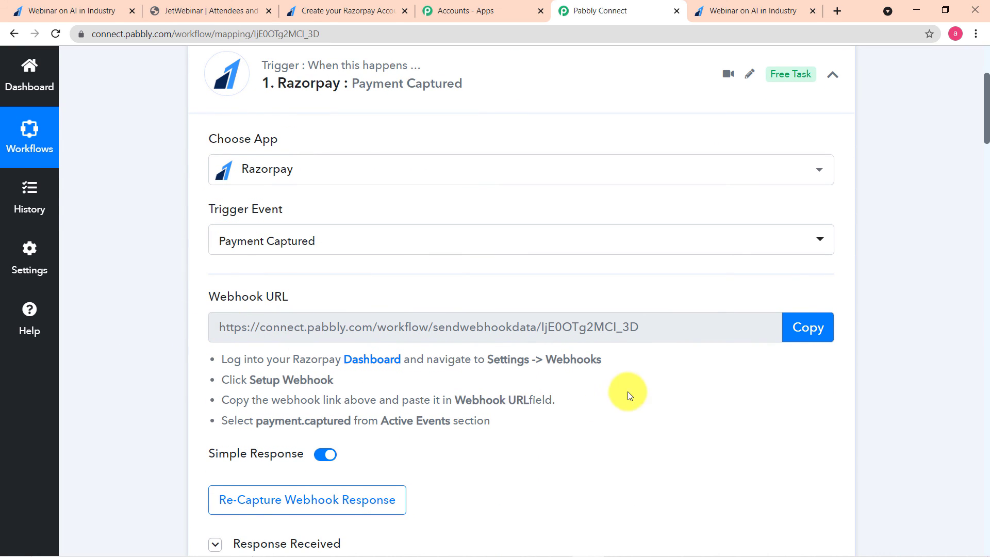
scroll(506, 371, "down", 5)
scroll(519, 342, "down", 5)
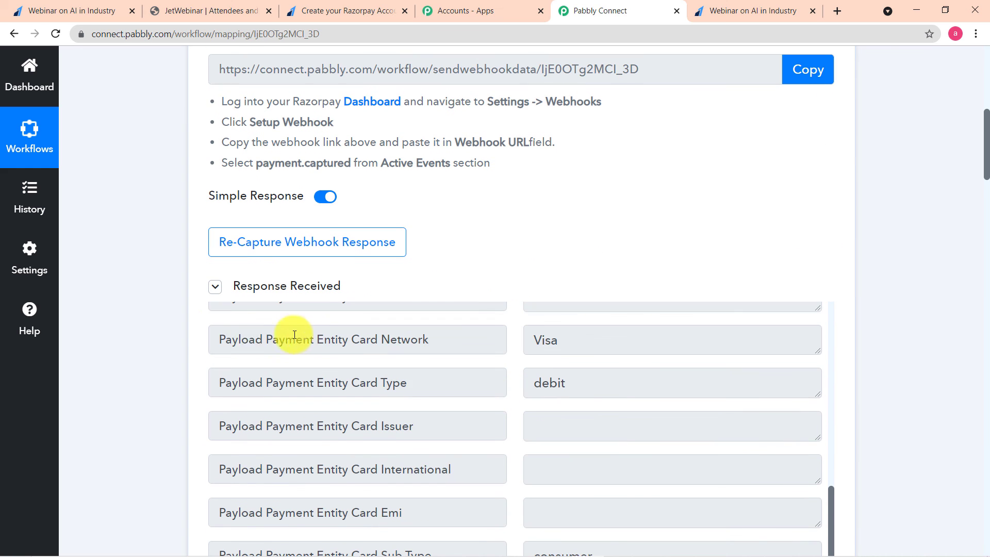
scroll(149, 317, "down", 1)
scroll(152, 313, "up", 4)
scroll(155, 306, "down", 6)
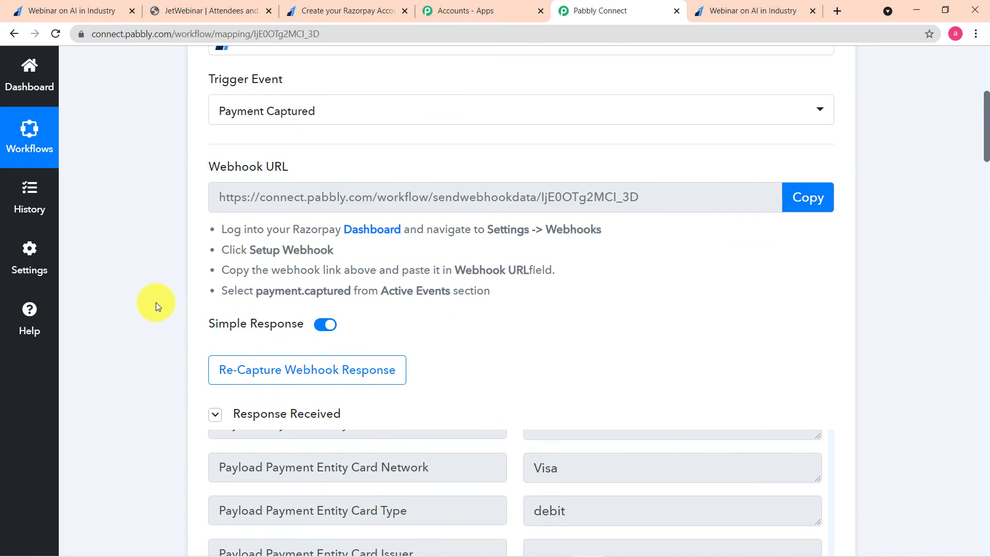
scroll(156, 306, "down", 3)
scroll(614, 290, "up", 7)
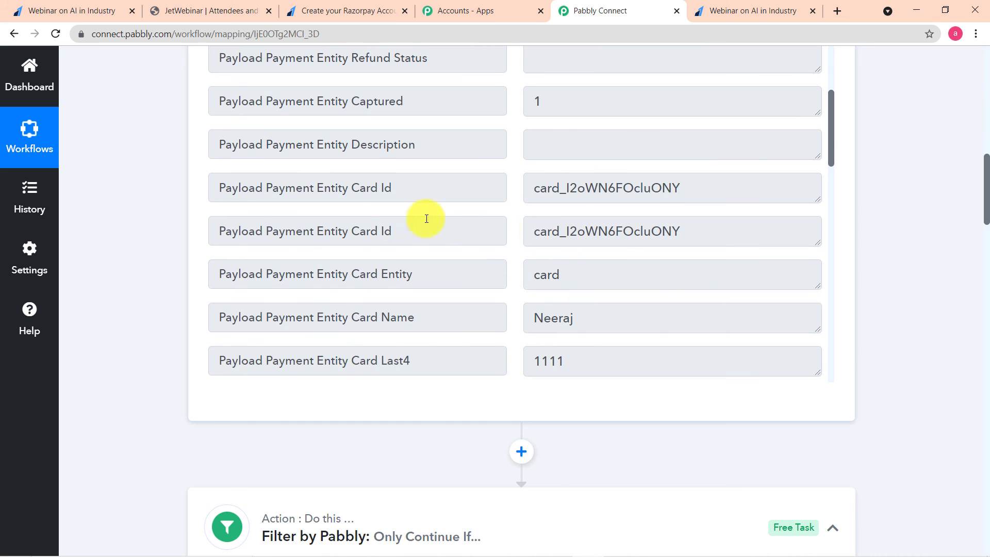
scroll(116, 231, "down", 6)
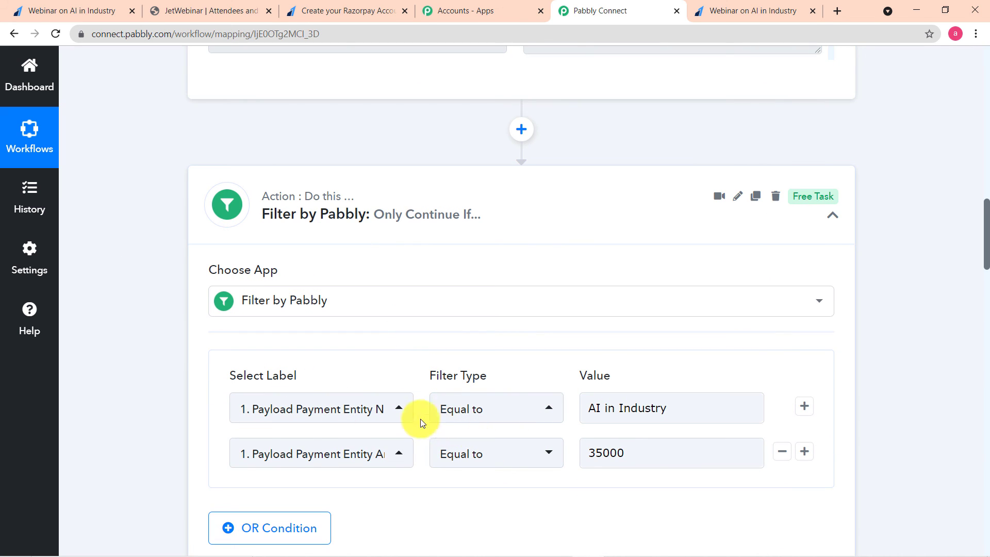
left_click(599, 419)
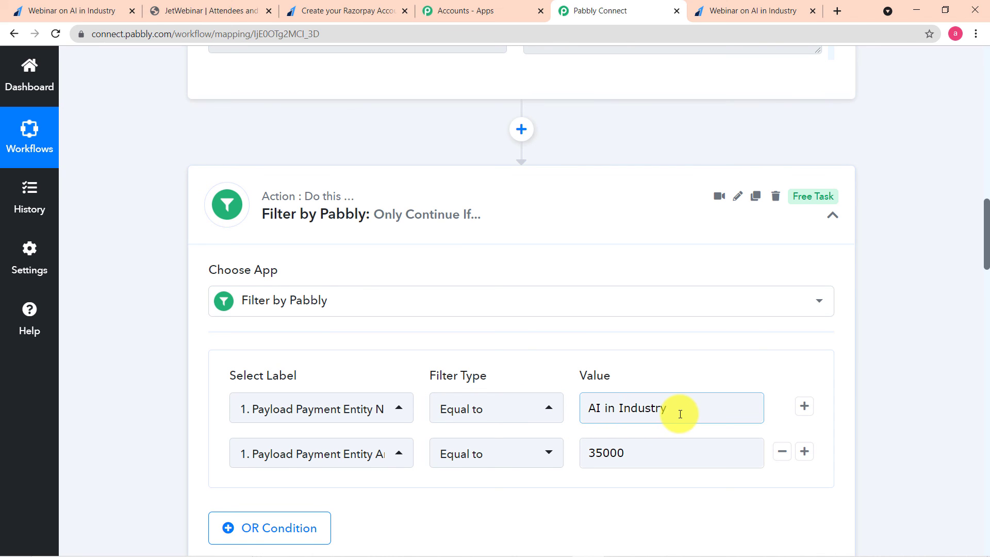
scroll(469, 368, "down", 1)
left_click(624, 391)
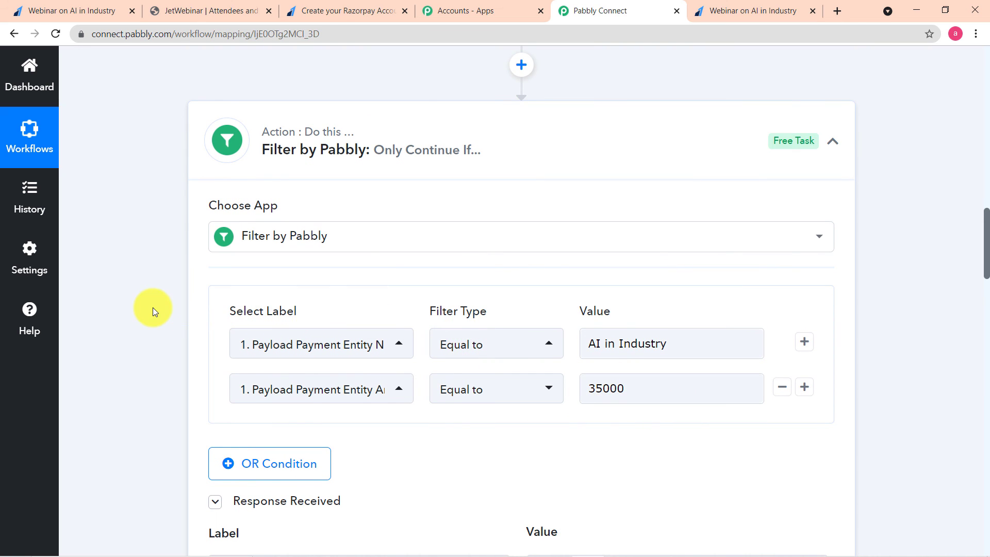
- Review the JetWebinar Add Webinar Registrant action's mapped fields and save the action
scroll(153, 308, "down", 2)
scroll(153, 307, "down", 8)
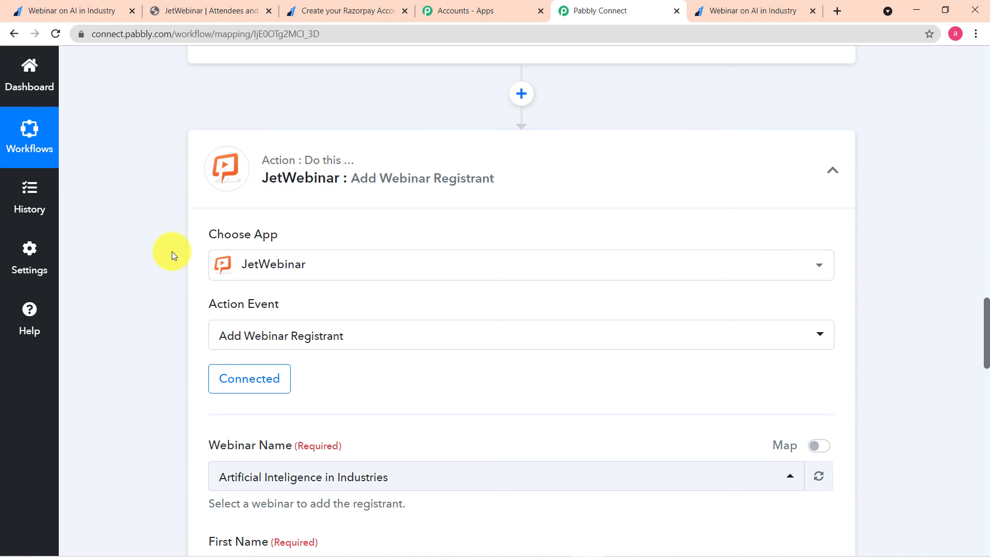
scroll(172, 252, "down", 2)
scroll(367, 265, "down", 3)
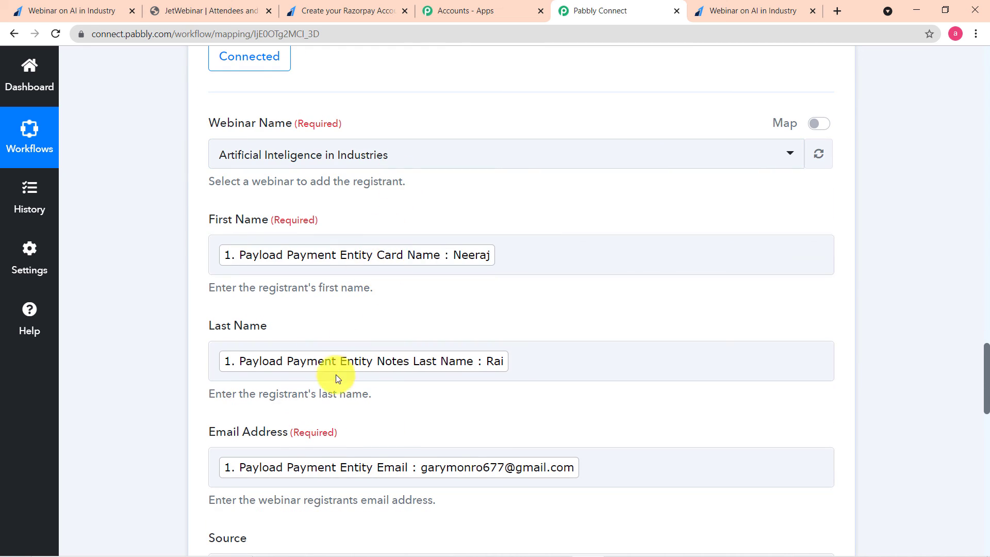
scroll(293, 402, "down", 2)
scroll(392, 251, "down", 7)
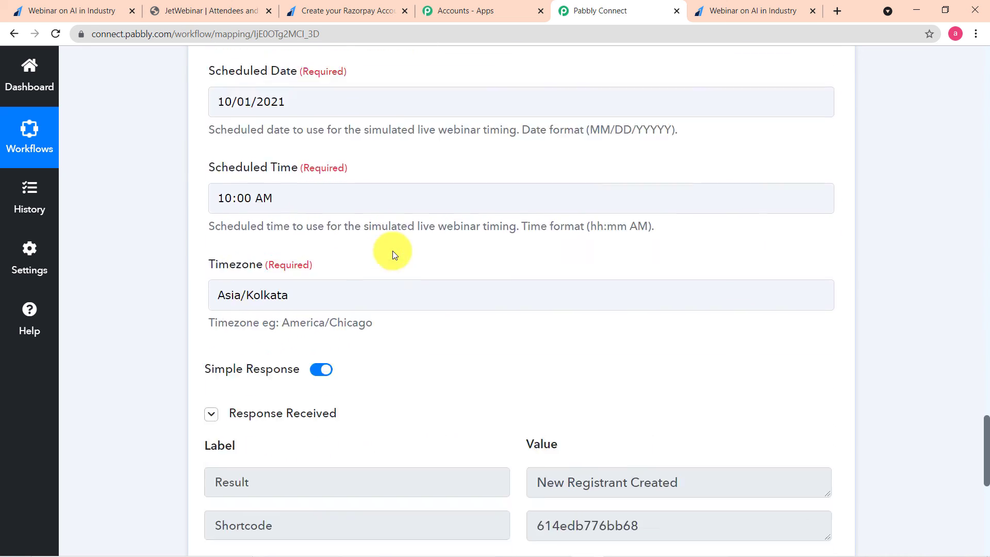
scroll(392, 251, "down", 4)
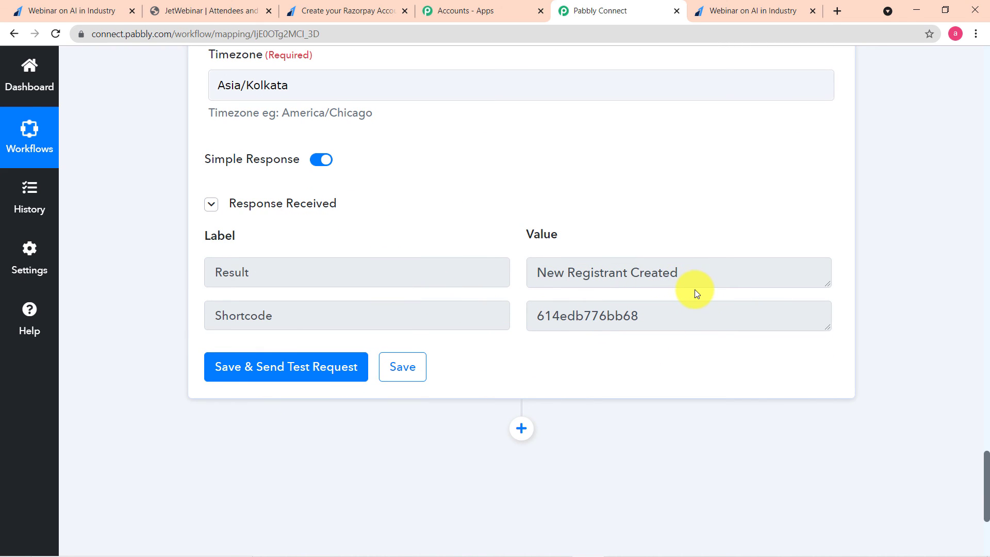
left_click(408, 371)
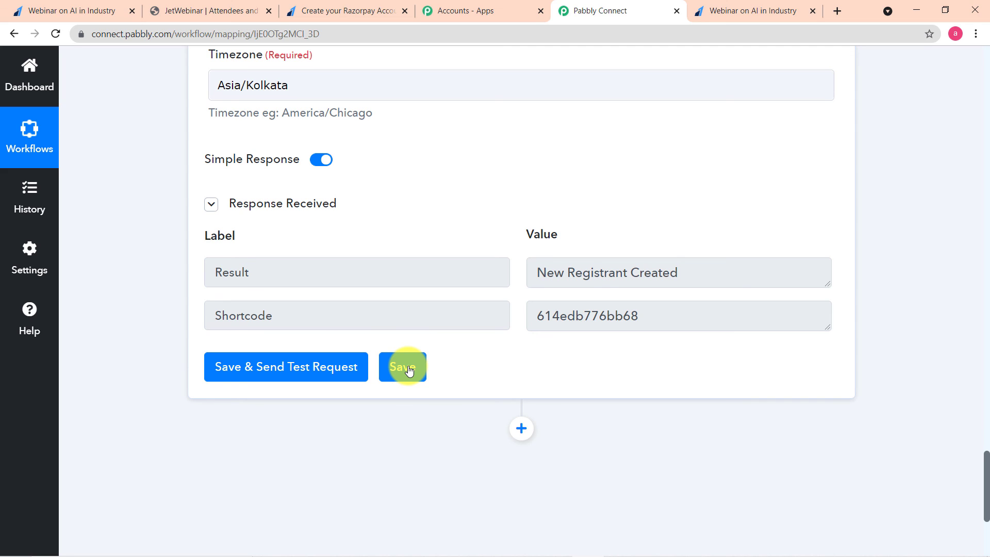
left_click(407, 368)
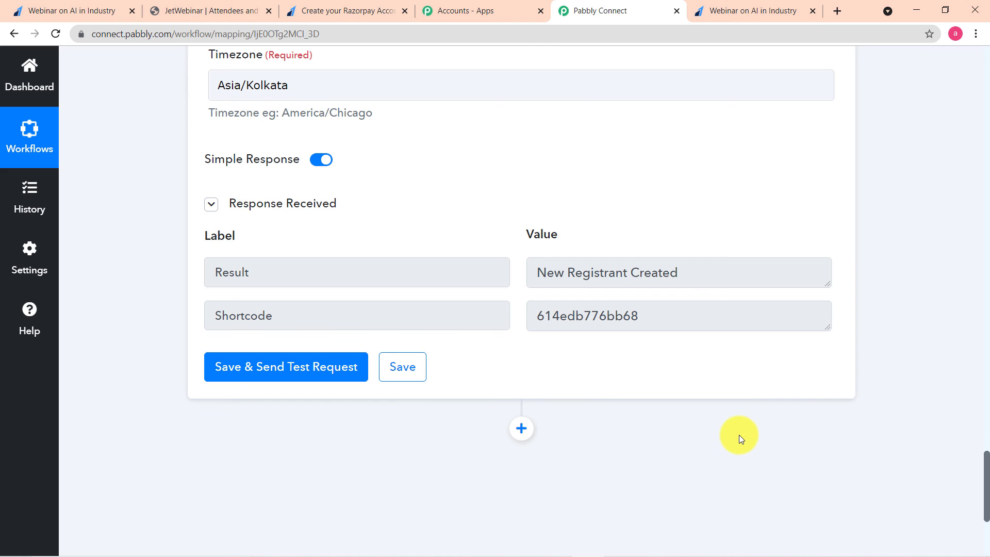